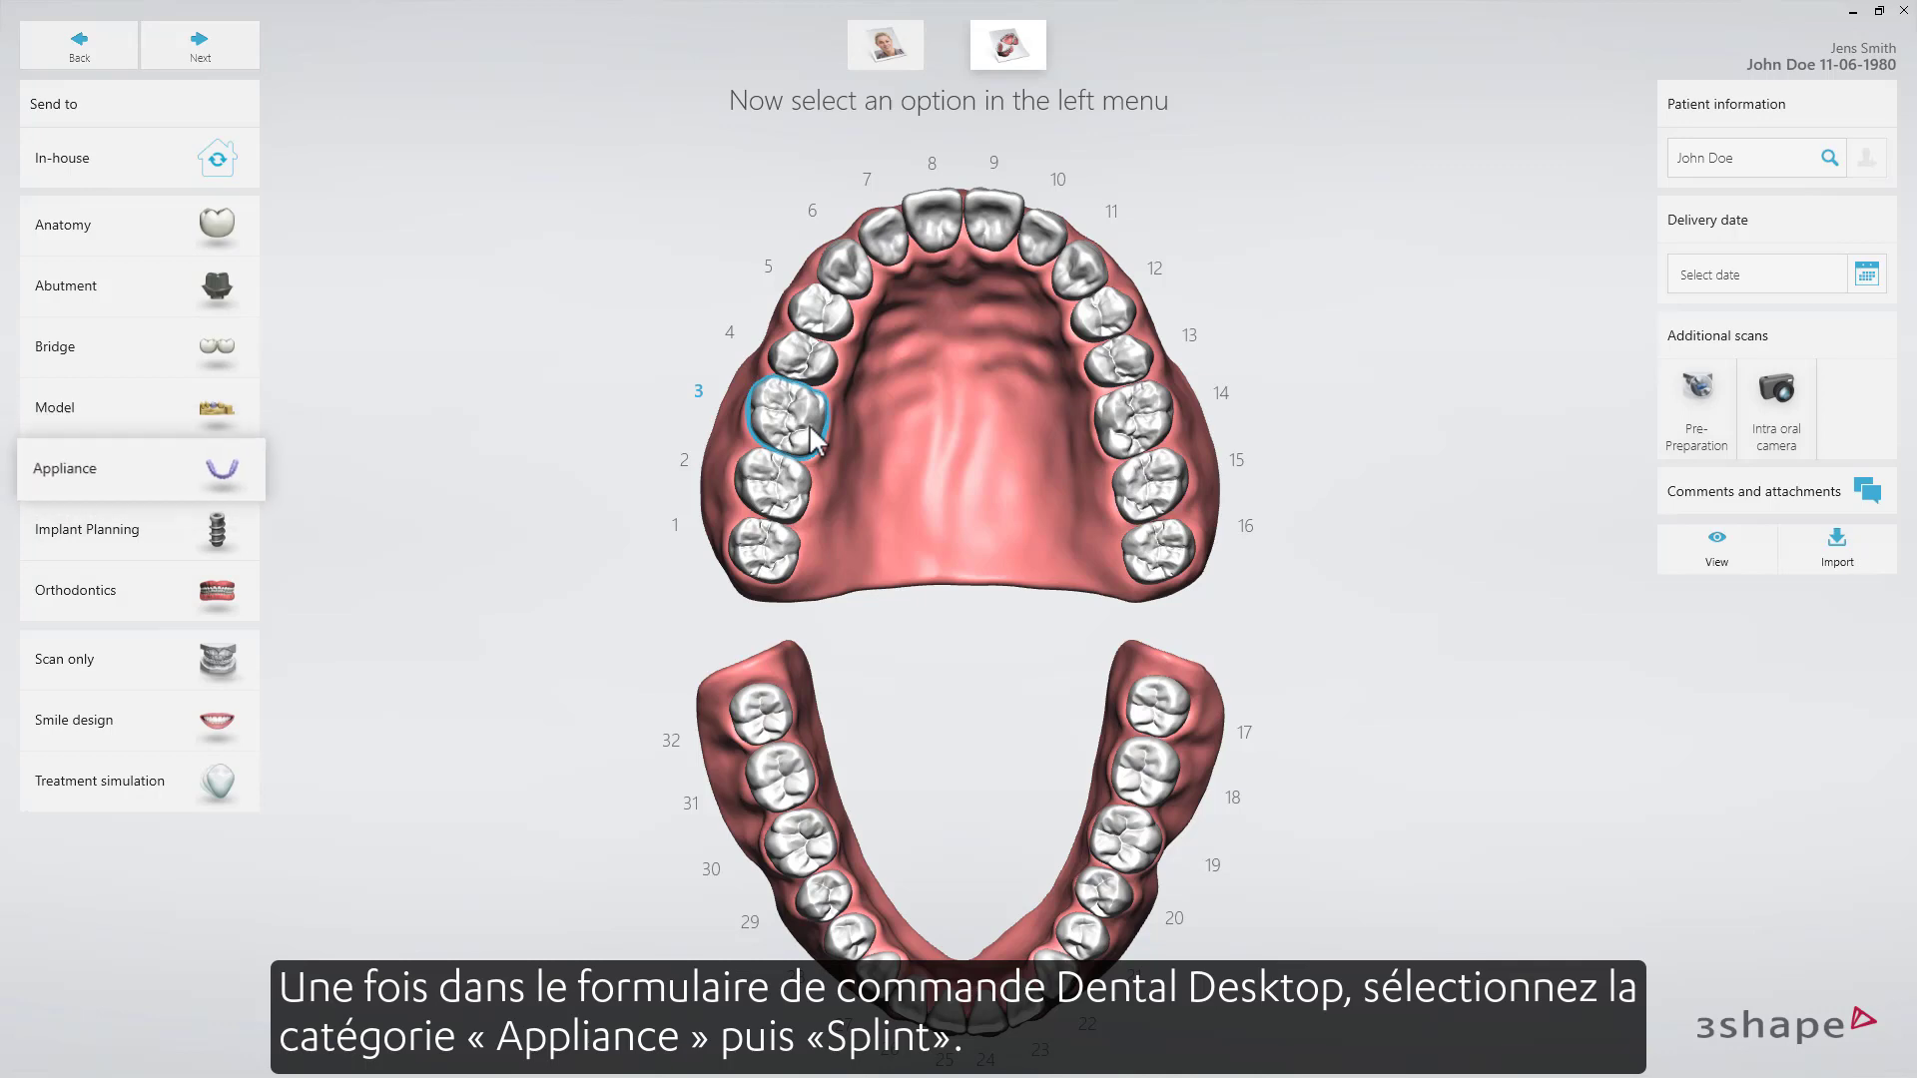
Step: Set the case up as a Splint appliance and proceed toward the Prepare step
click(187, 494)
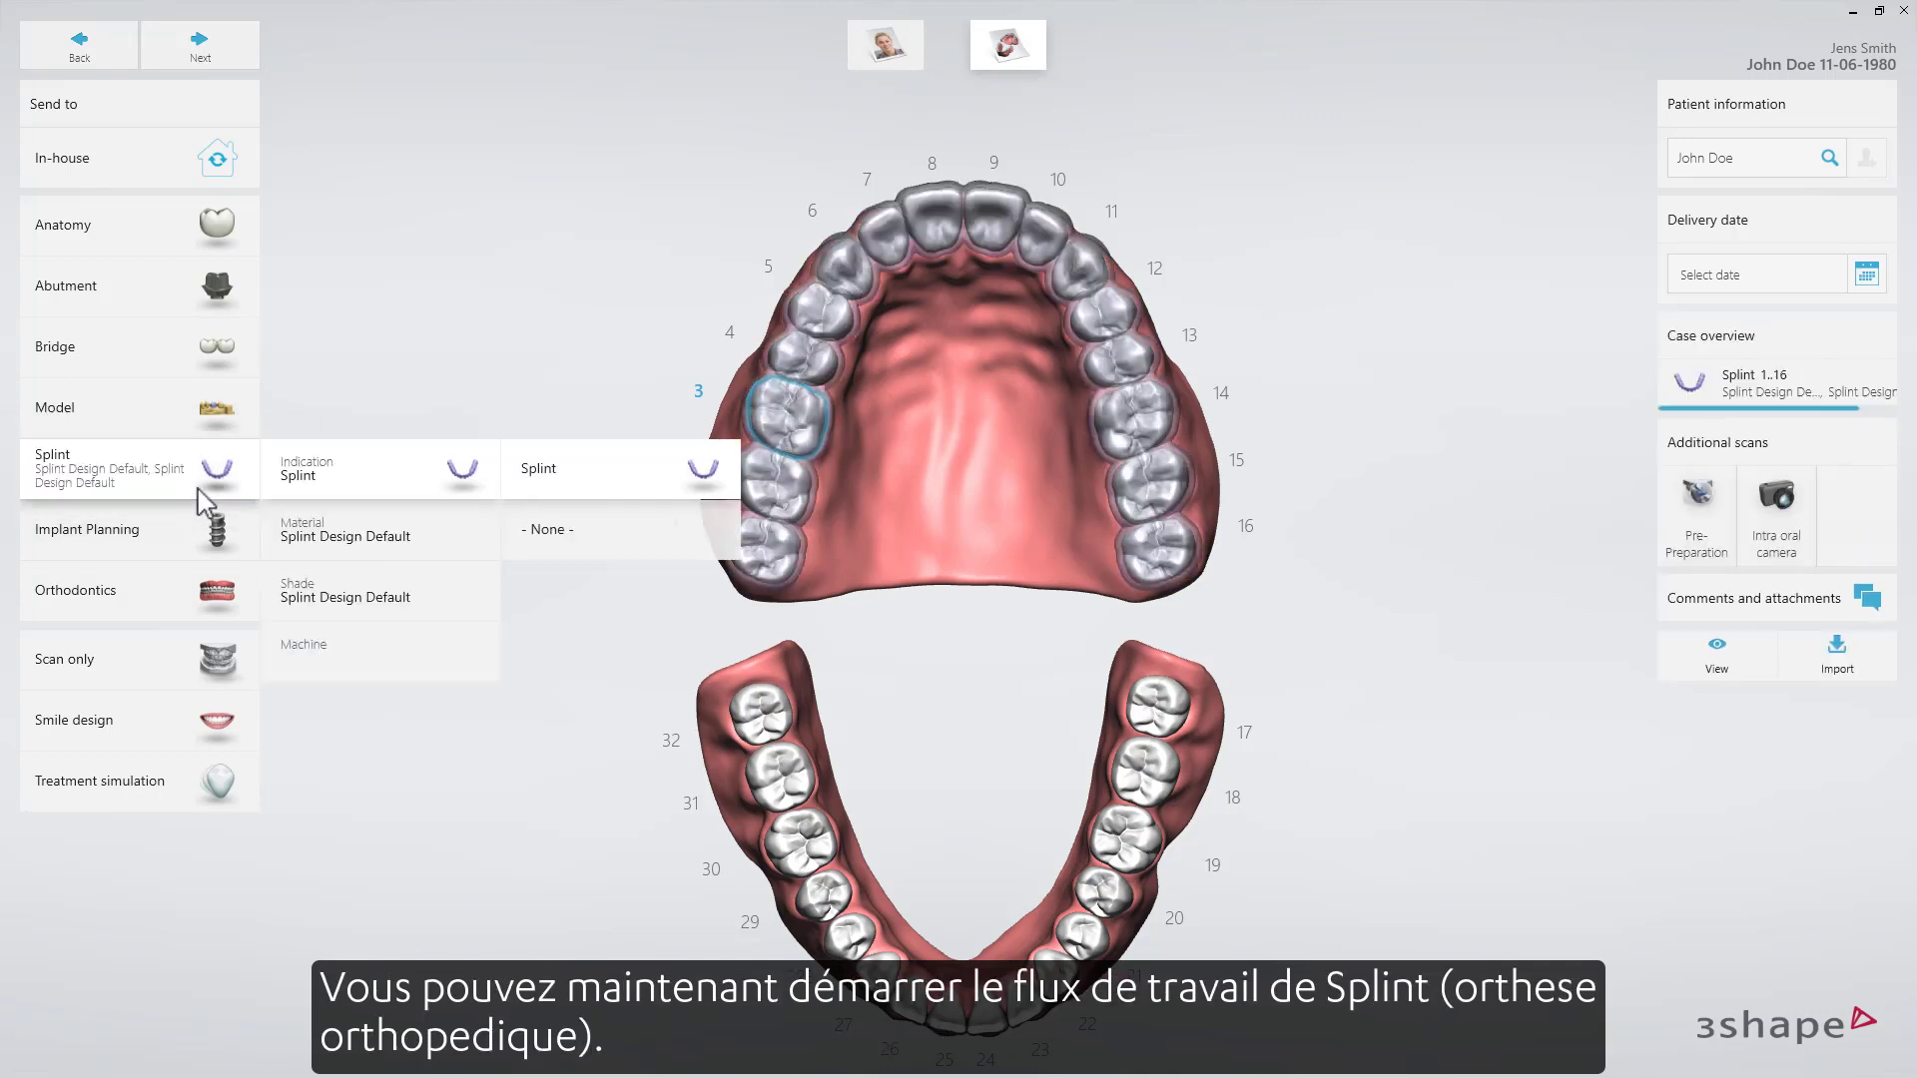
mouse_move(440, 616)
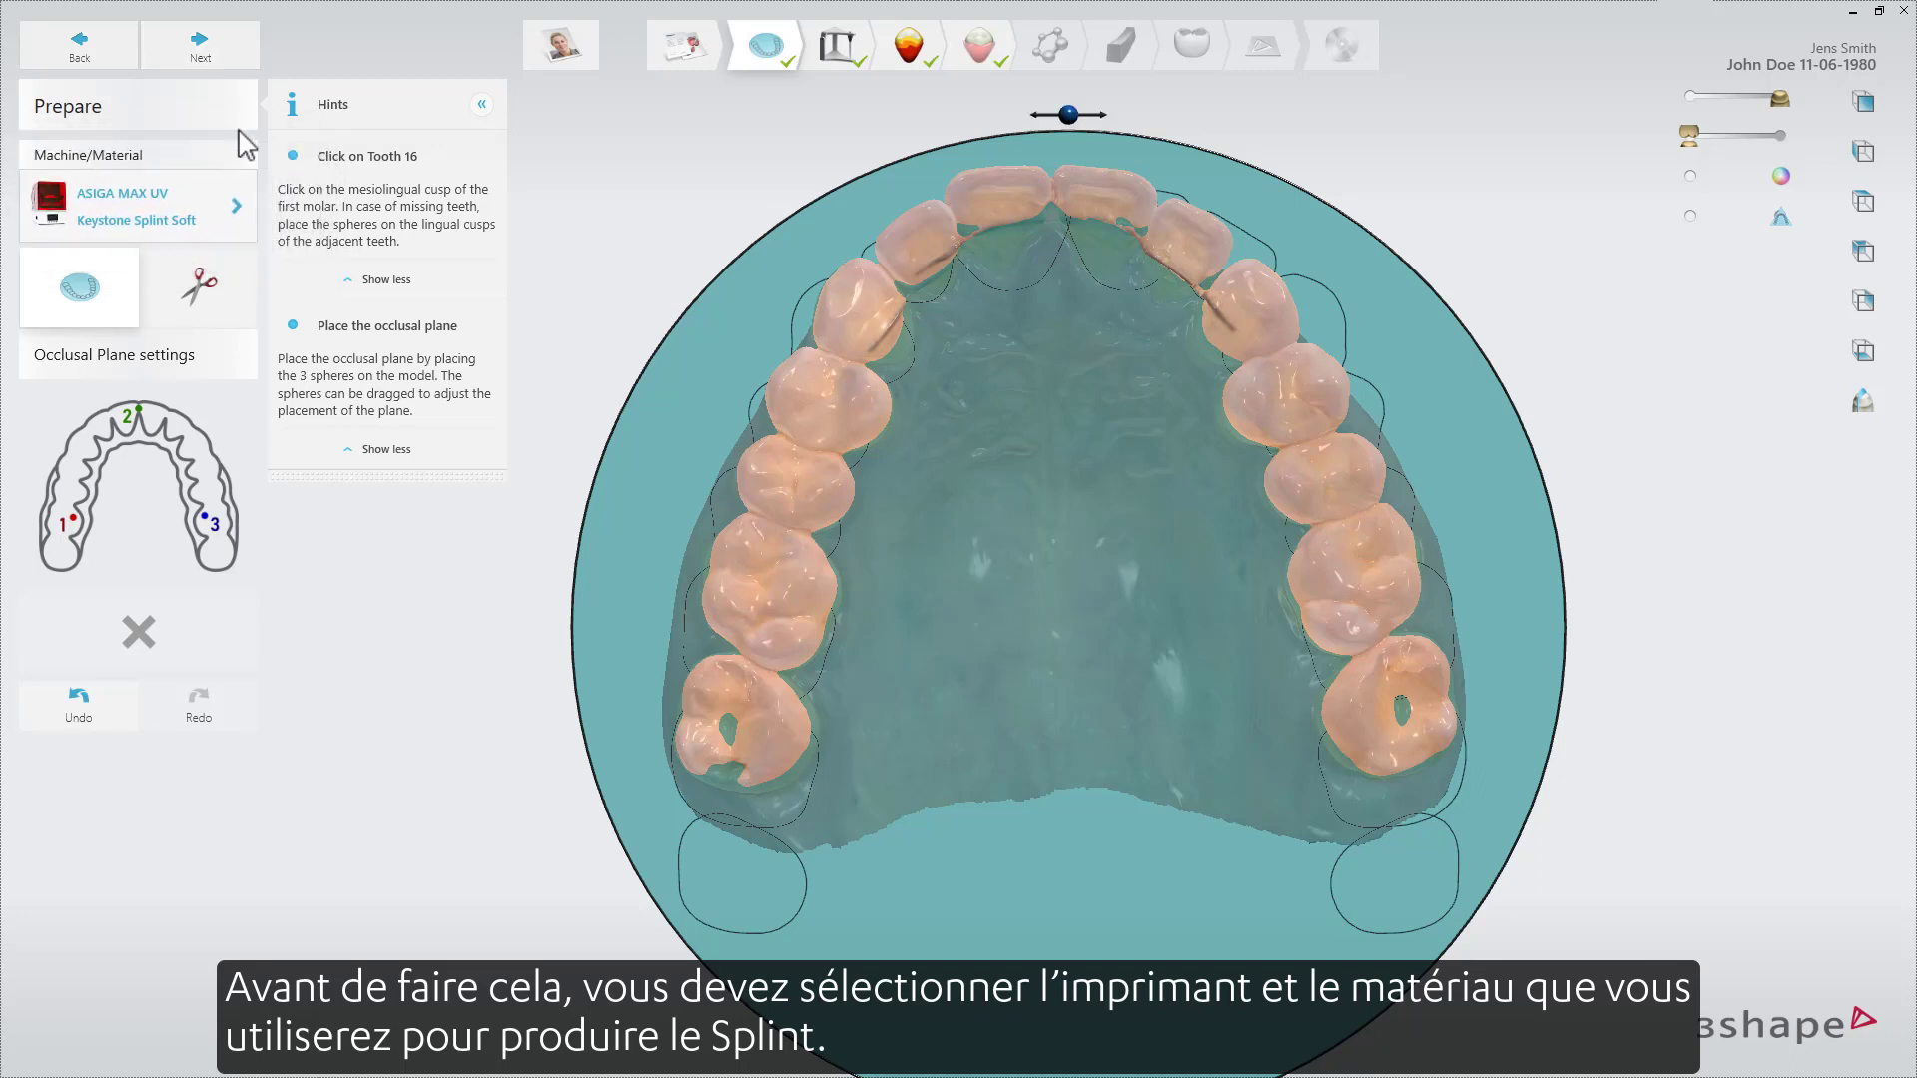
Step: Check the printer manufacturer list, keeping ASIGA MAX UV with Keystone Splint Soft
click(239, 207)
click(263, 255)
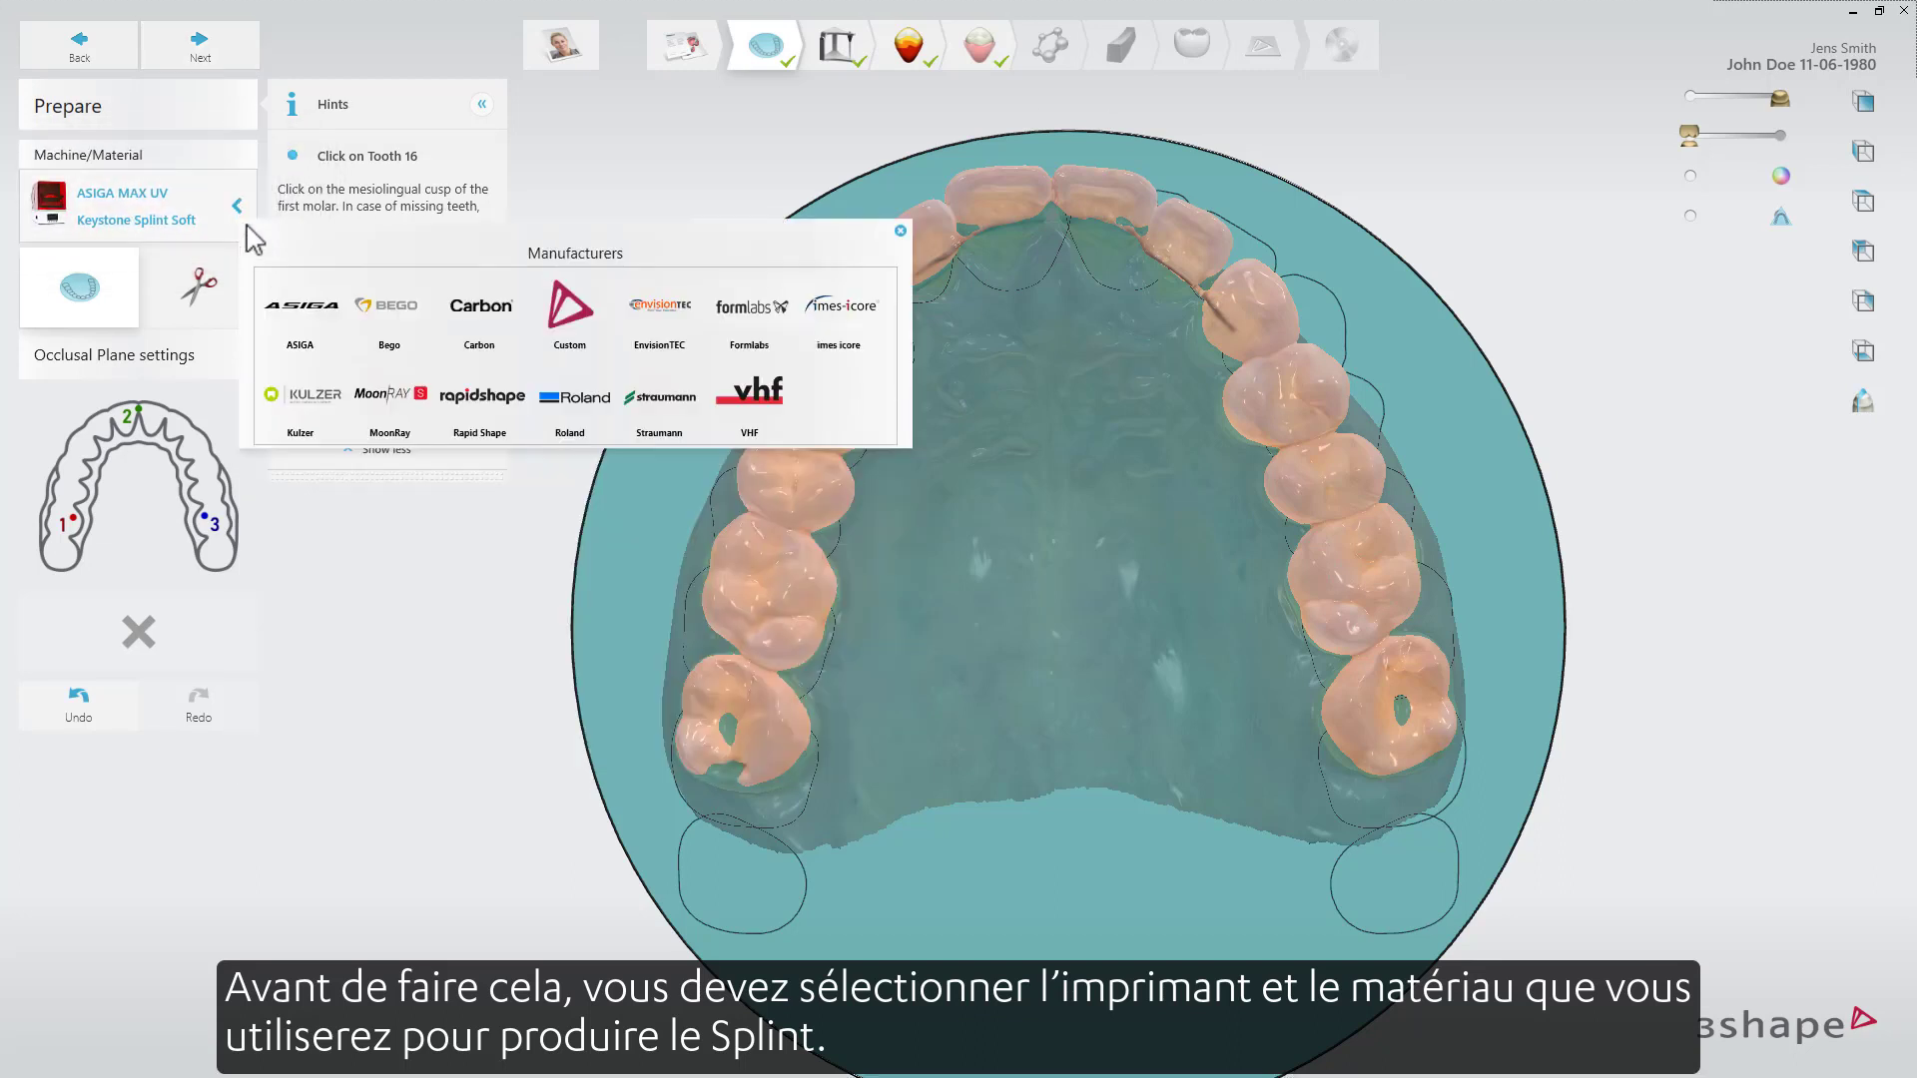
click(243, 214)
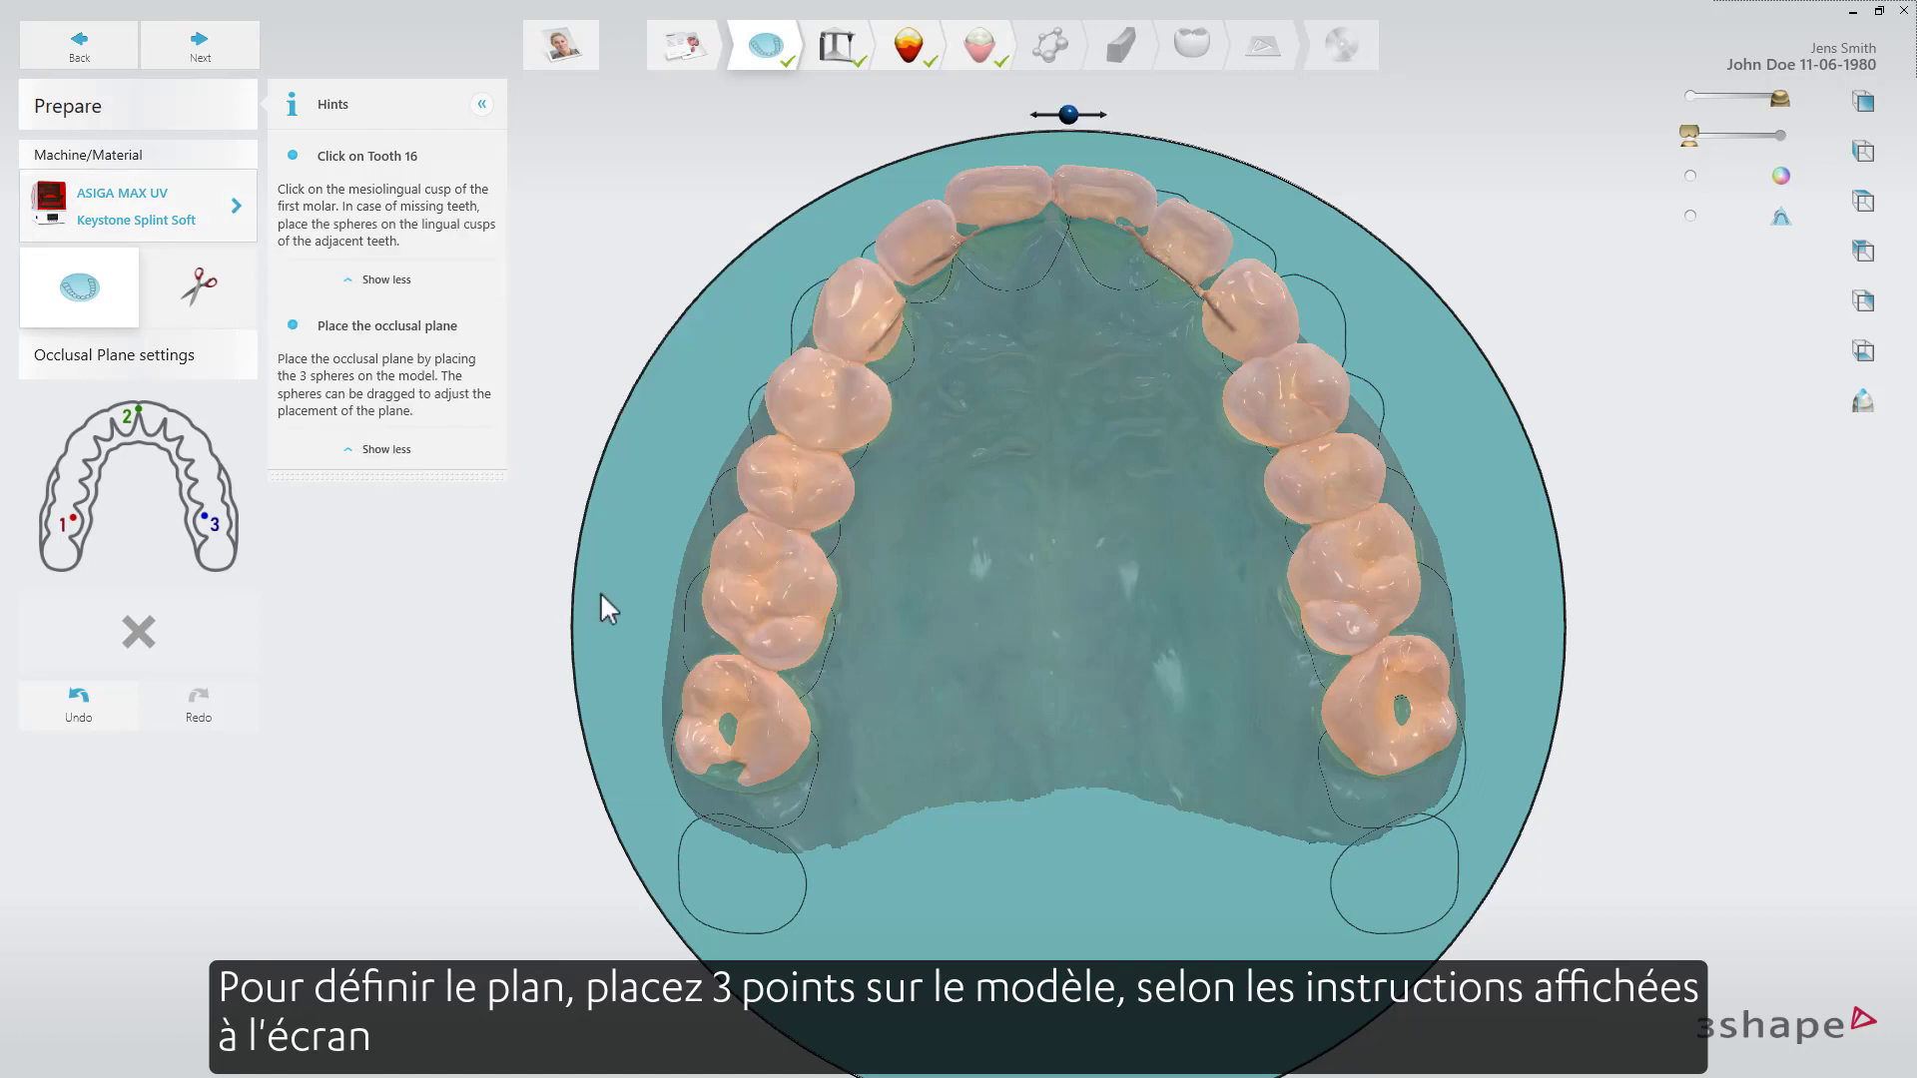
Step: Place occlusal-plane points on tooth 16, between teeth 11 and 21, and on tooth 26
click(809, 580)
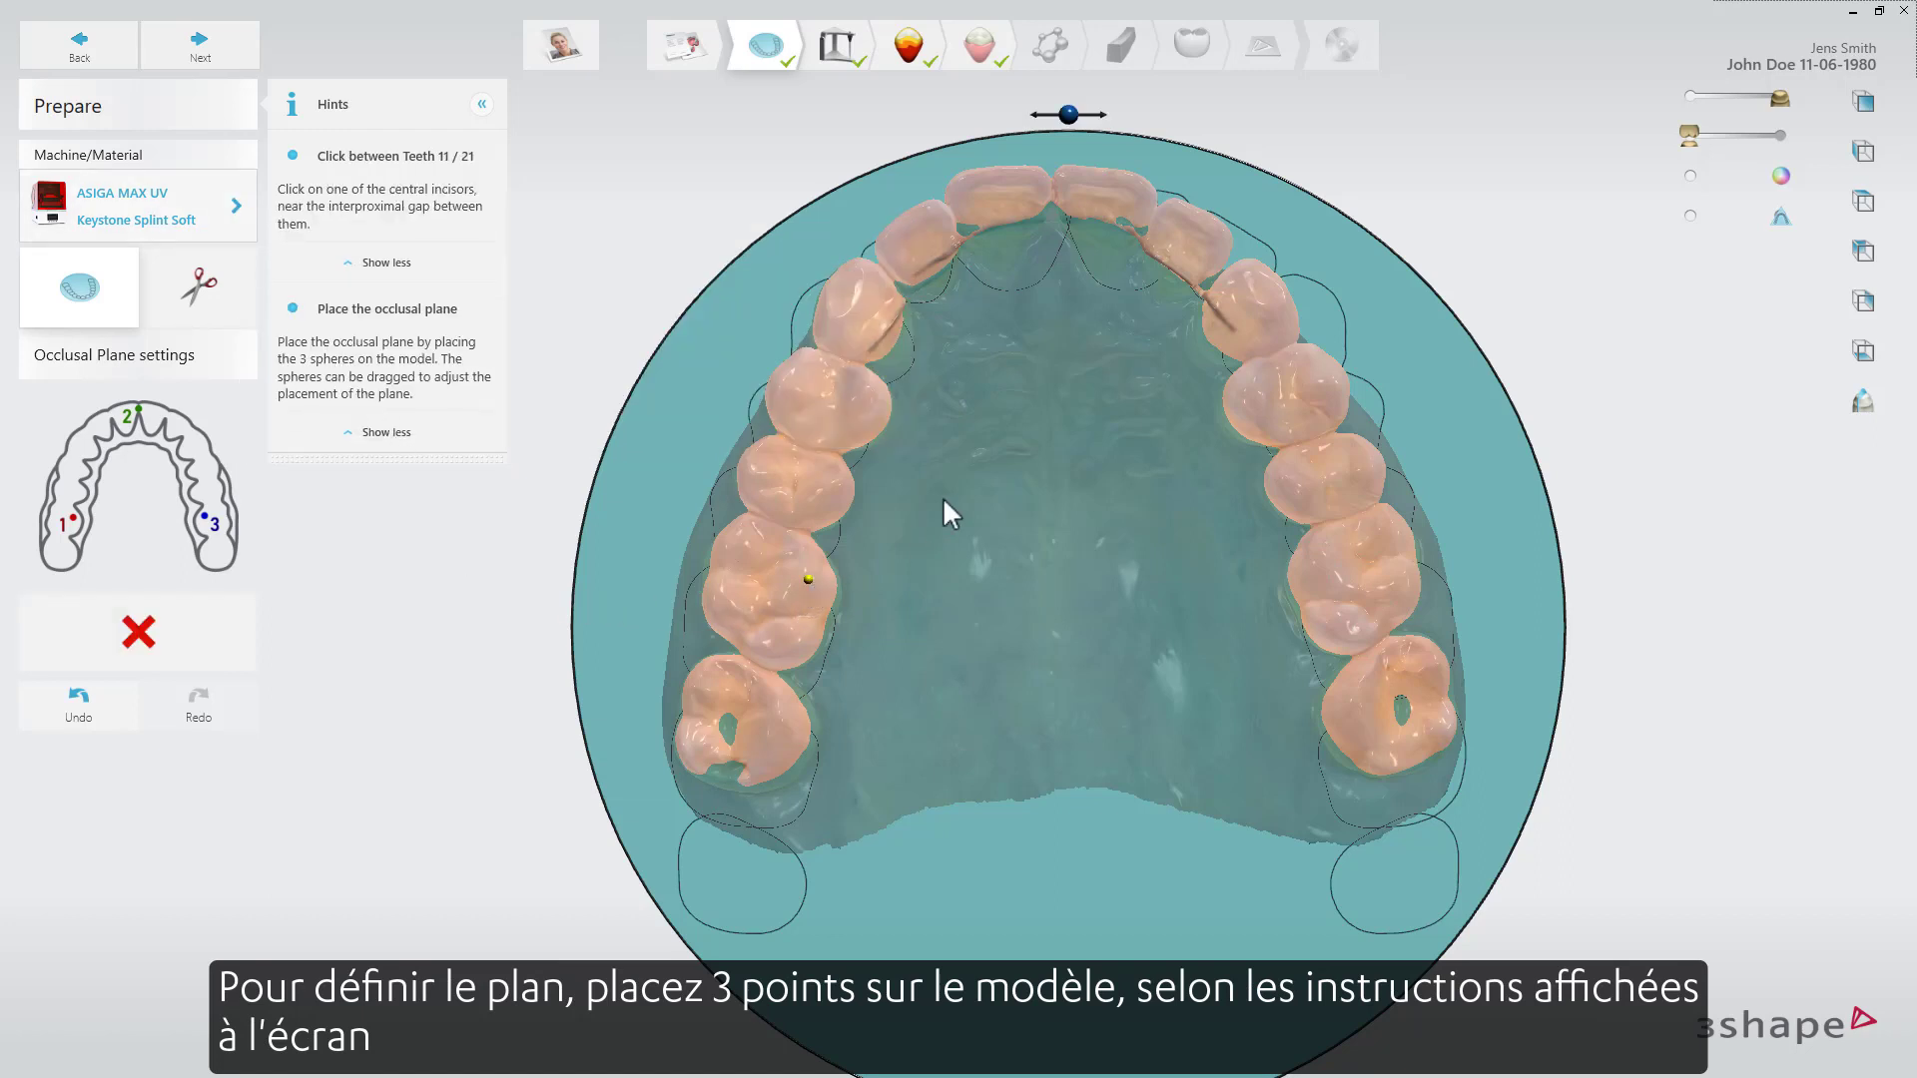
click(1052, 197)
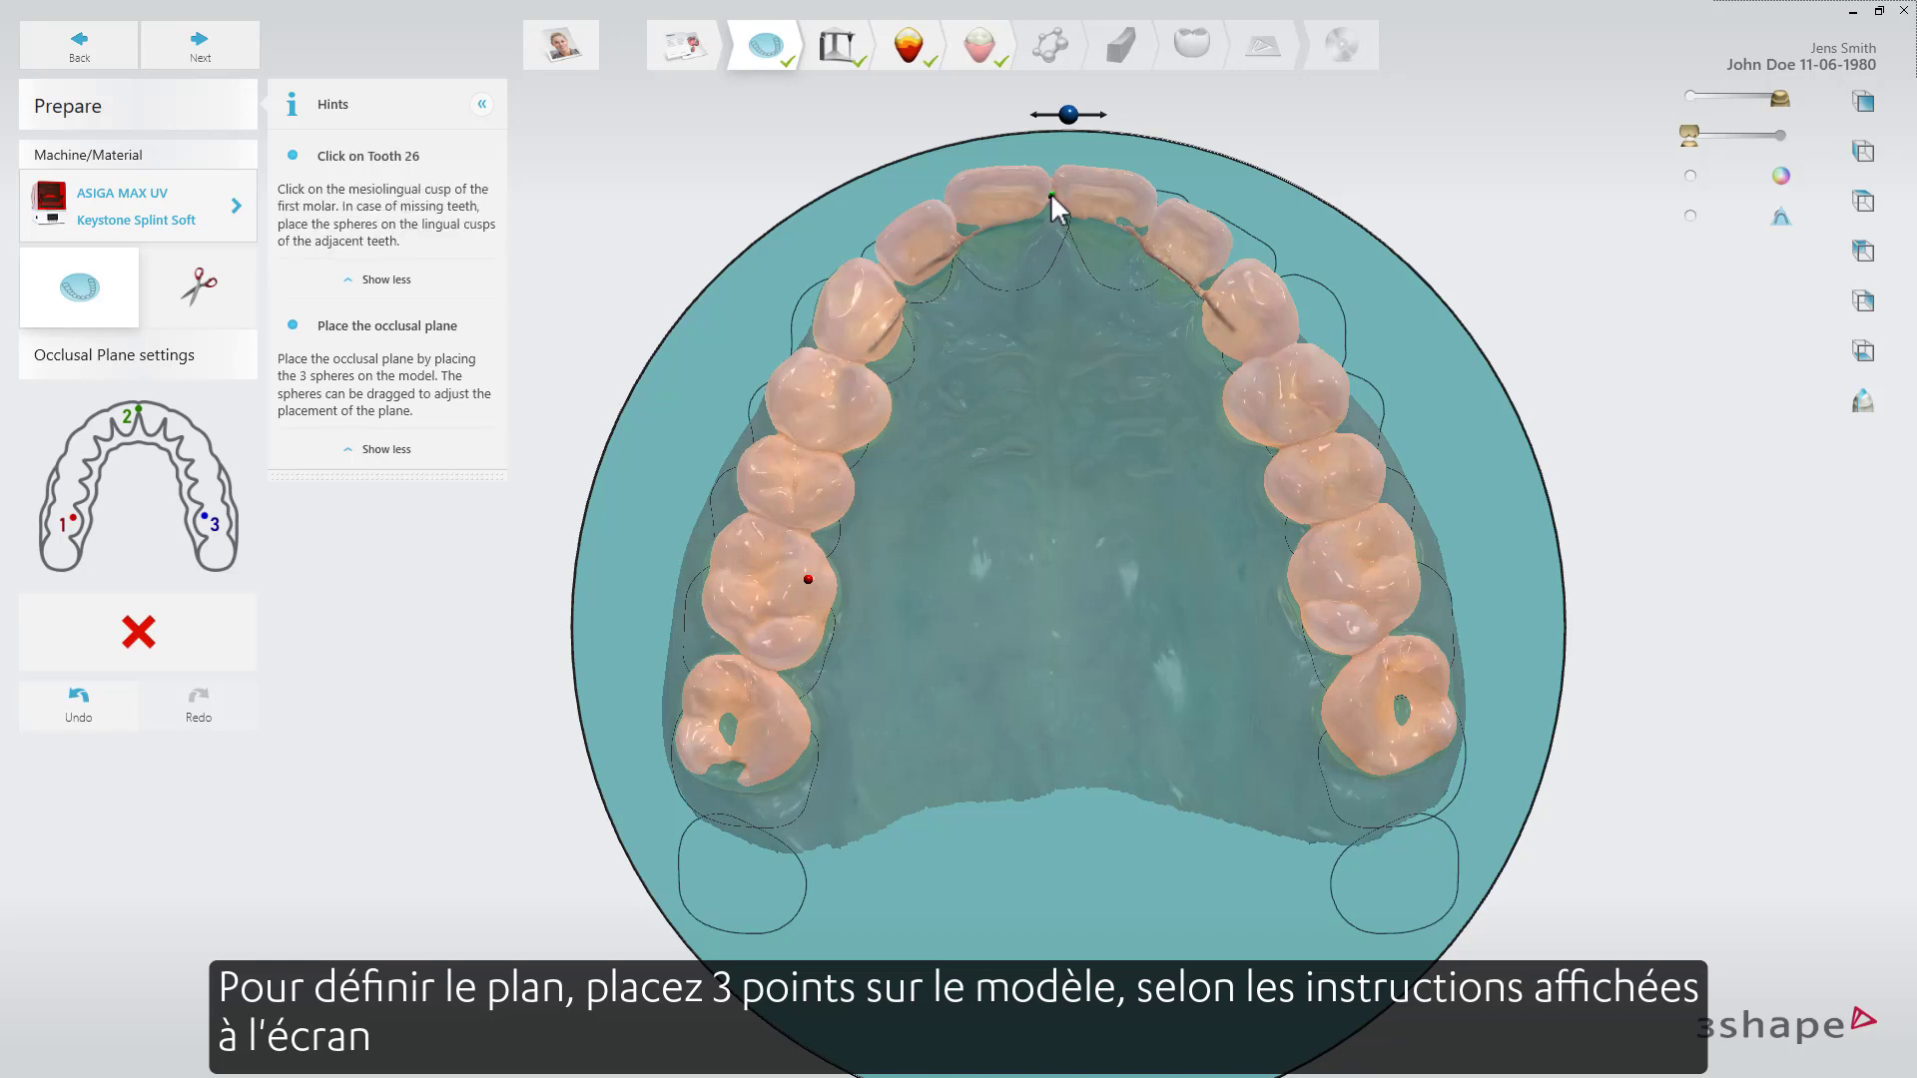
click(1321, 557)
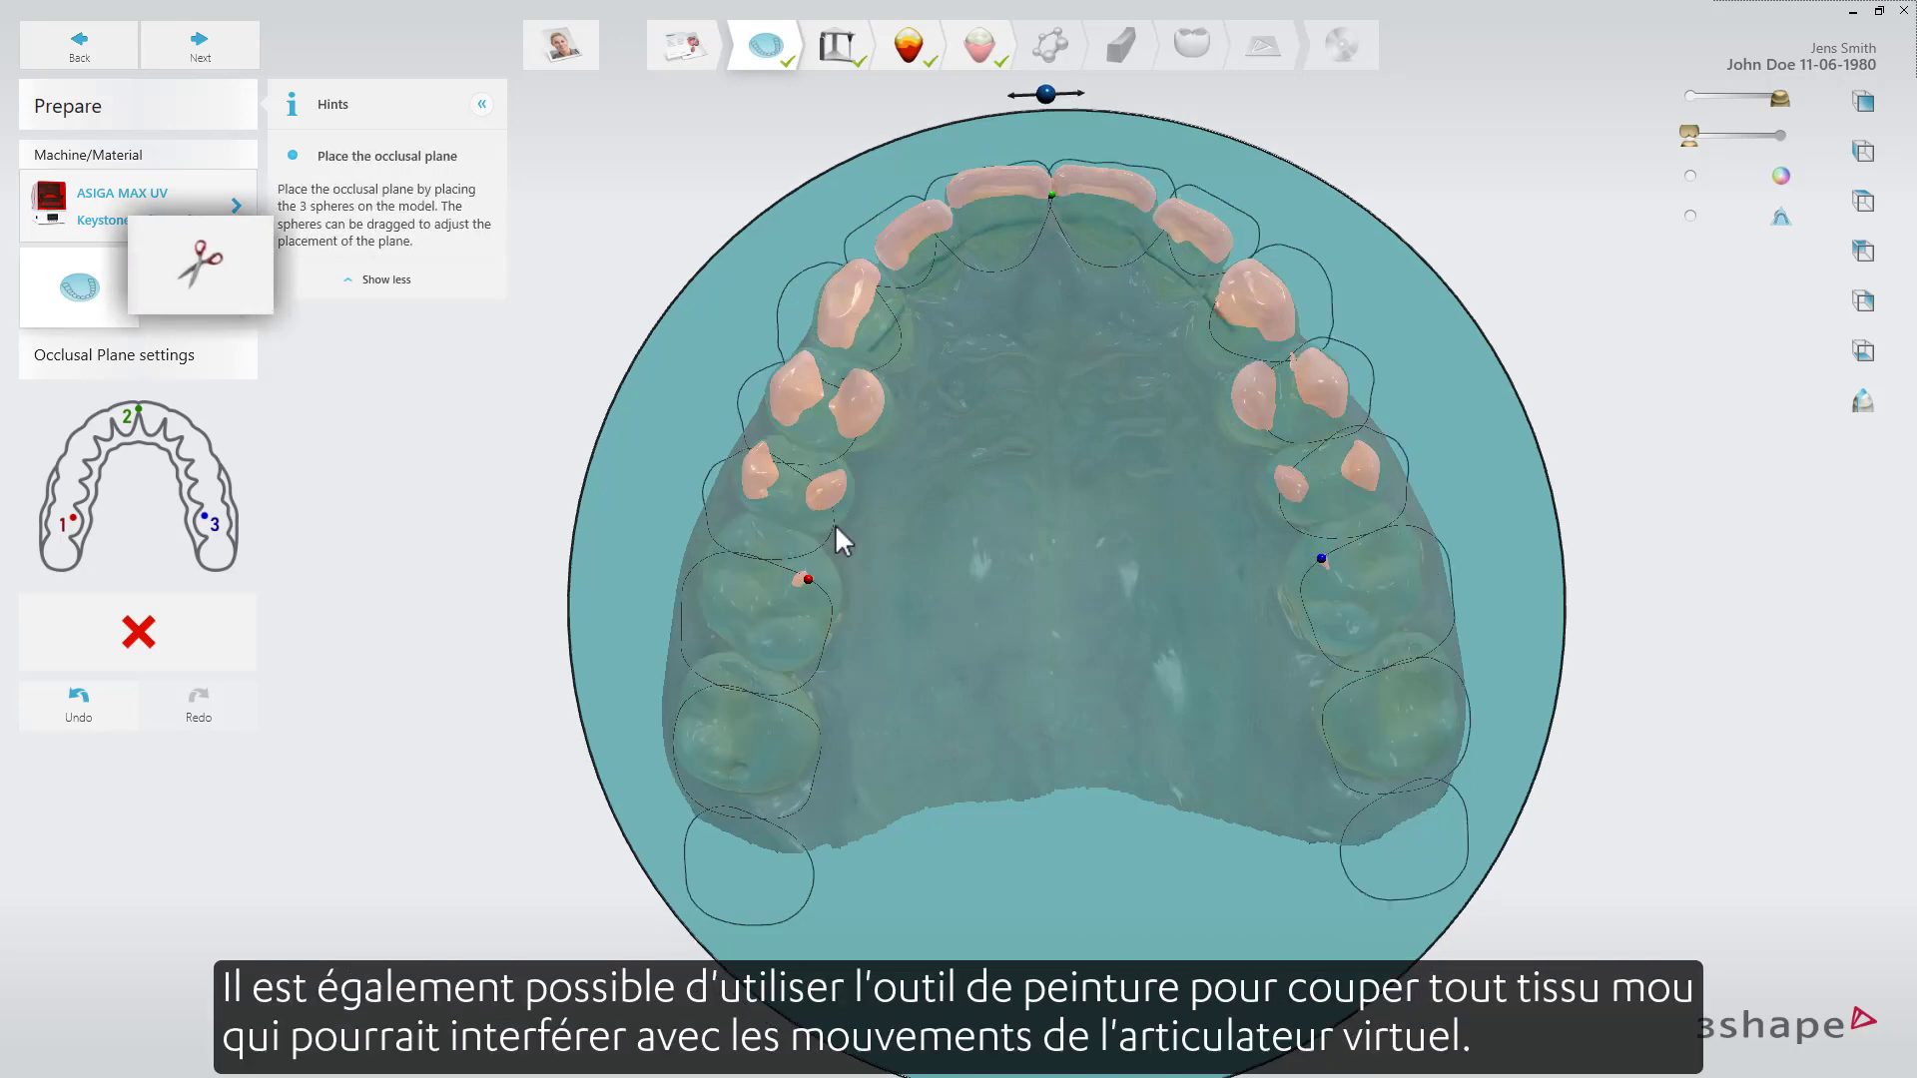
Step: Trim soft tissue along the right gum edge with the Trim Brush, then continue to Bite Configuration
click(231, 299)
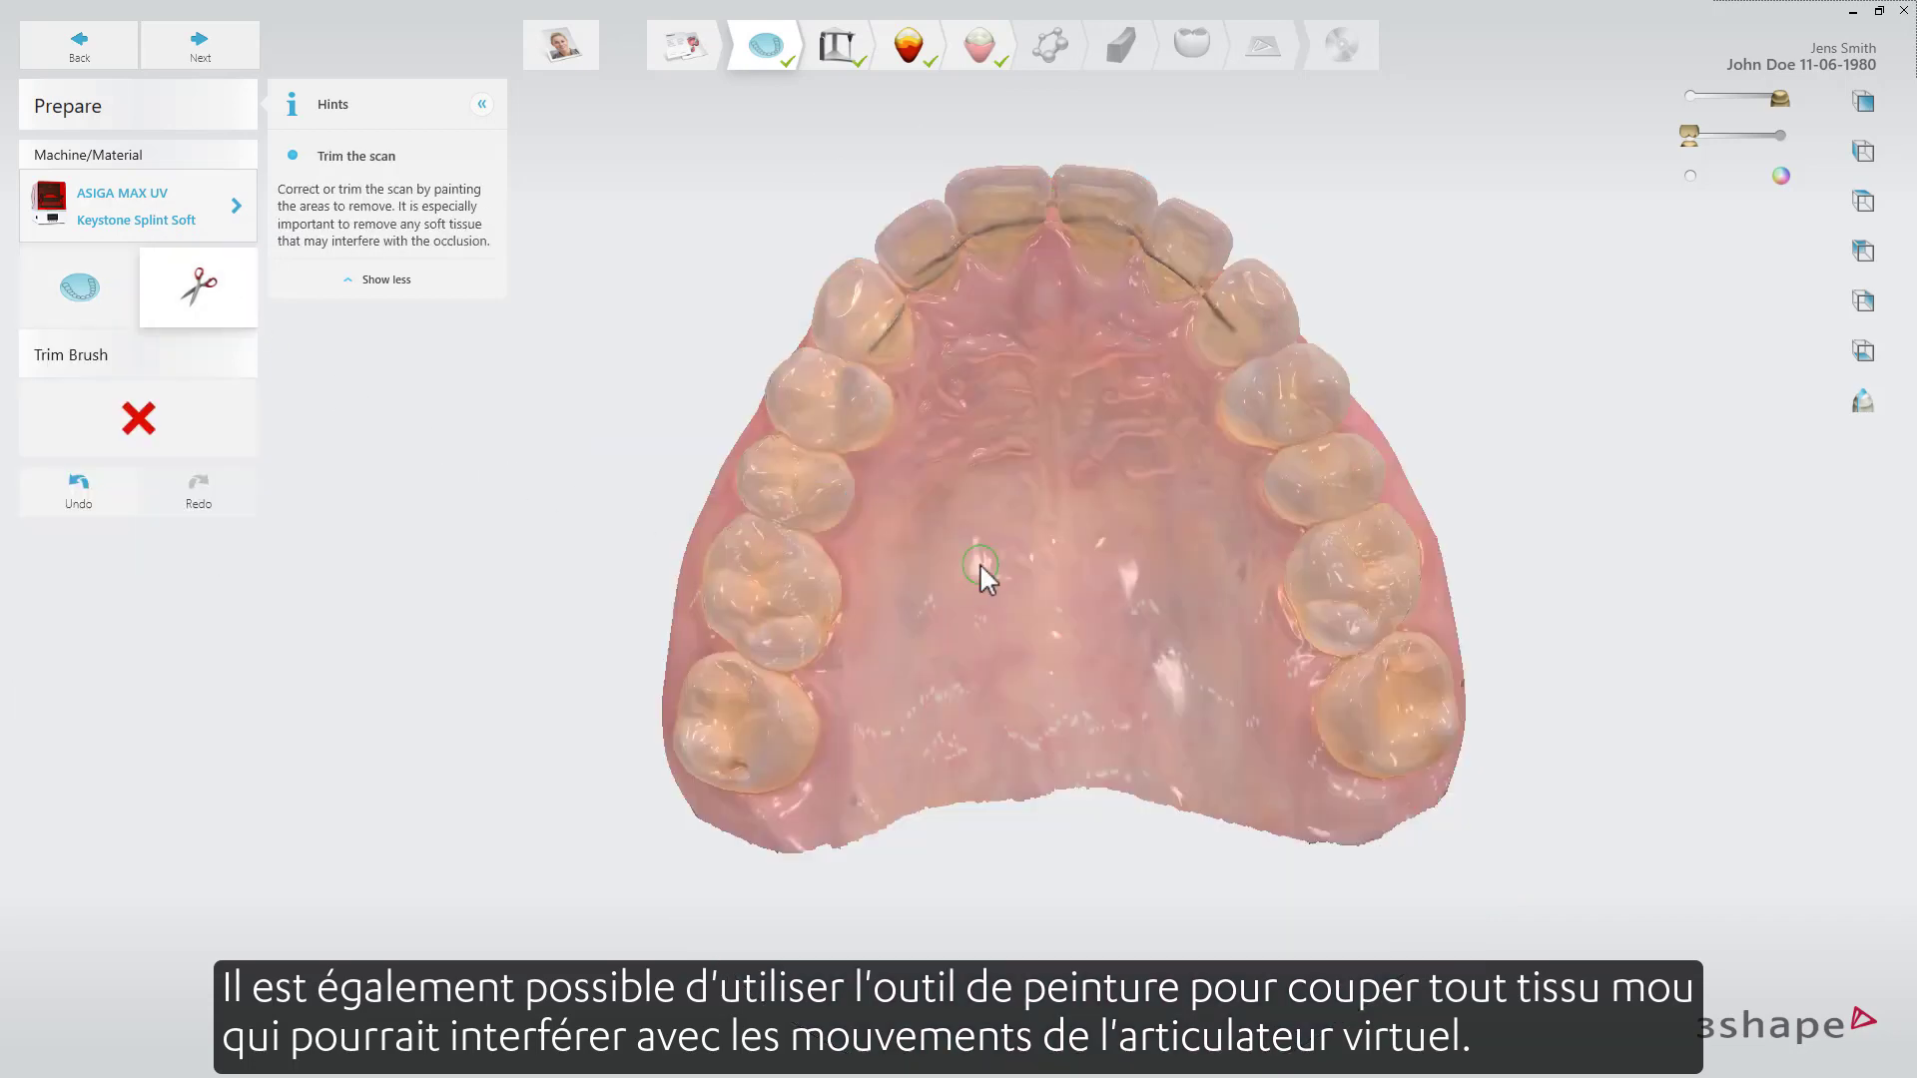
right_drag(985, 479, 1448, 597)
mouse_move(1417, 597)
mouse_down()
mouse_move(1367, 805)
mouse_move(1327, 904)
mouse_up()
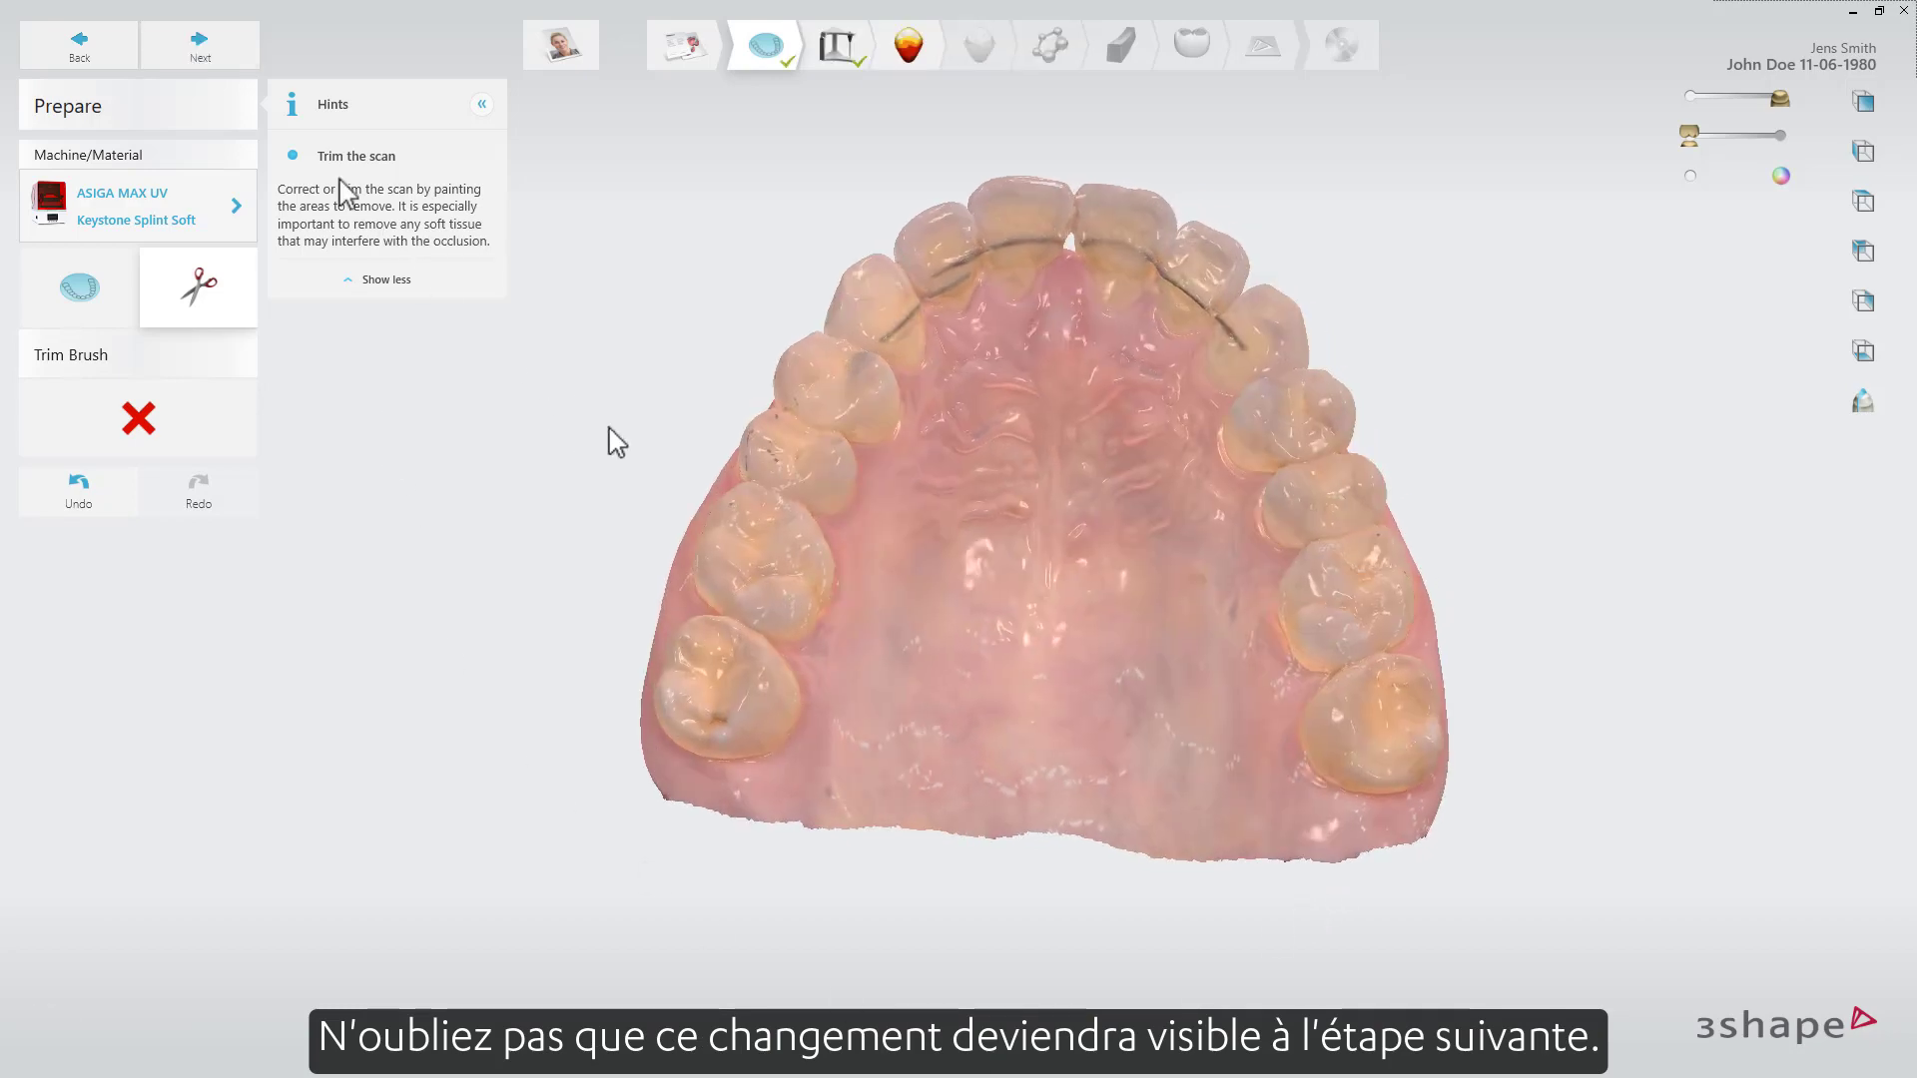
click(203, 52)
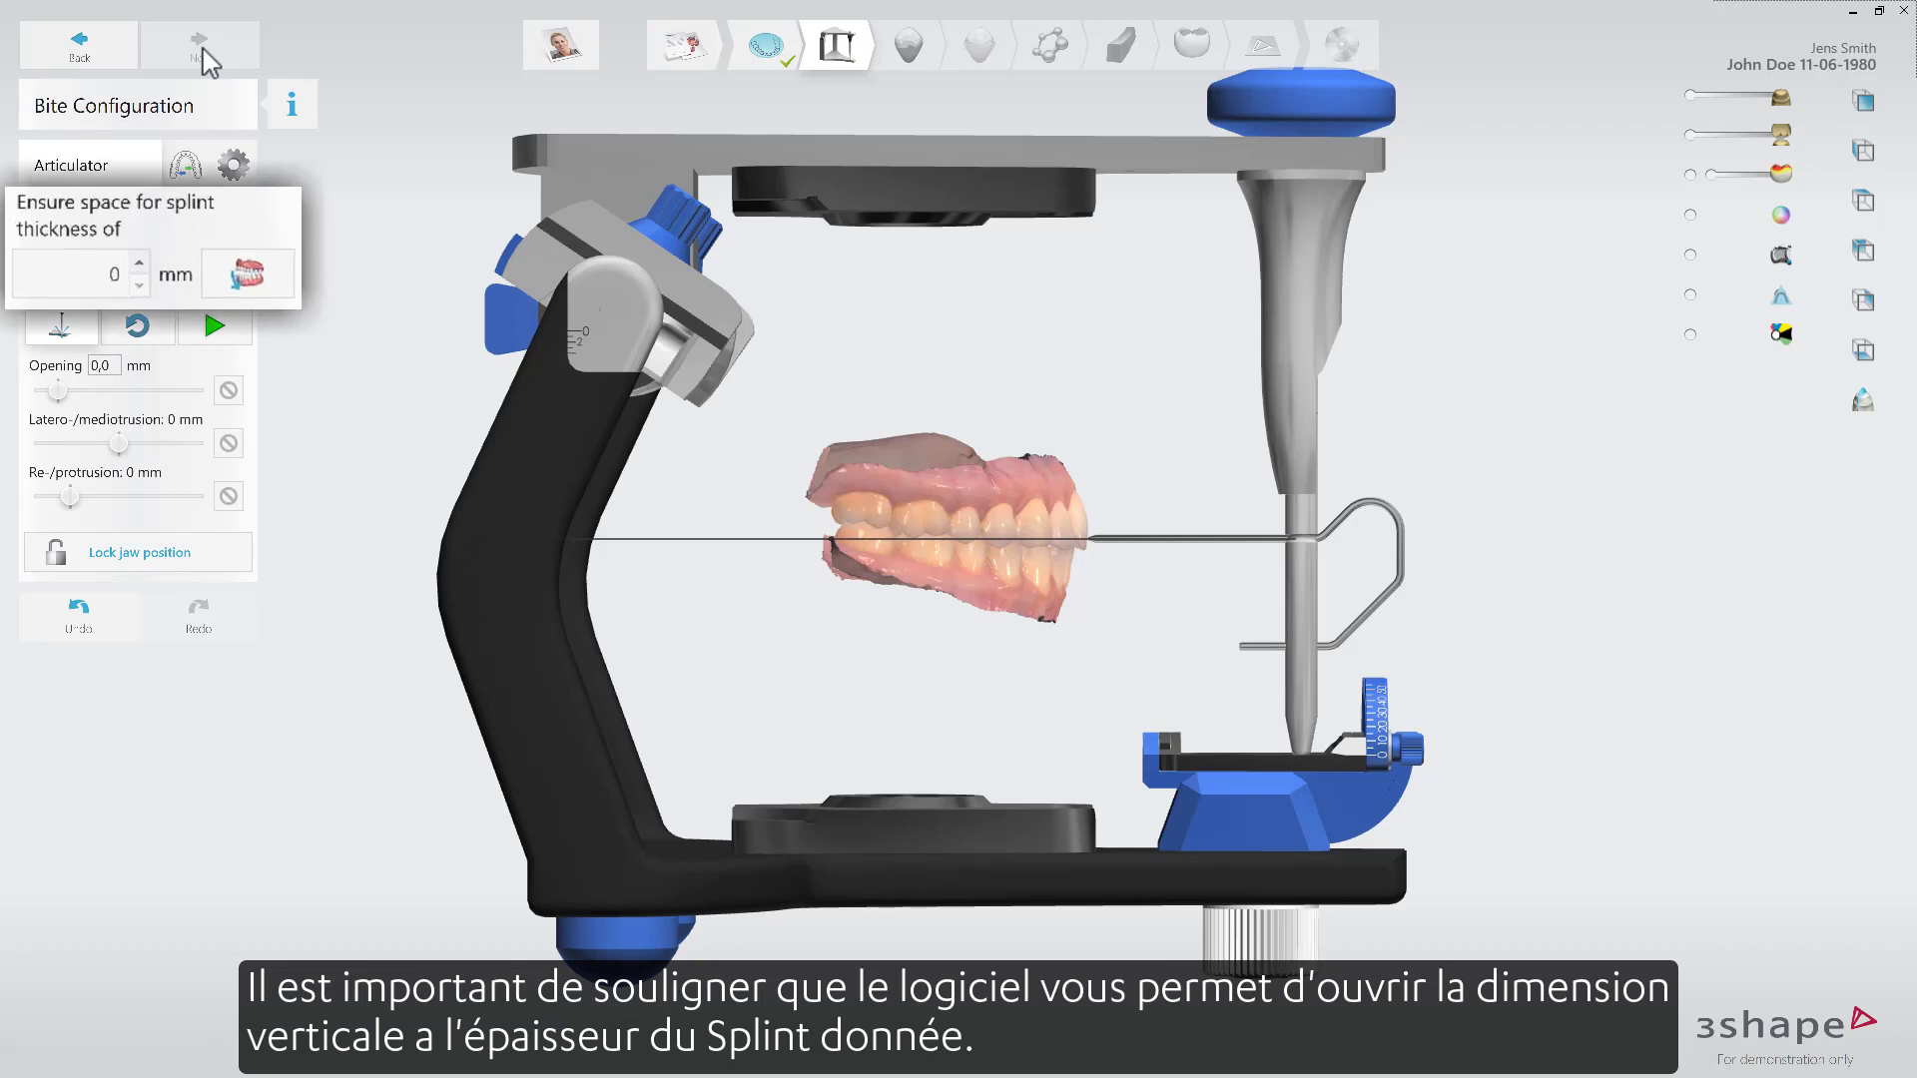
Step: Set splint thickness to 1,6 mm and open the bite to 6,5 mm
click(130, 261)
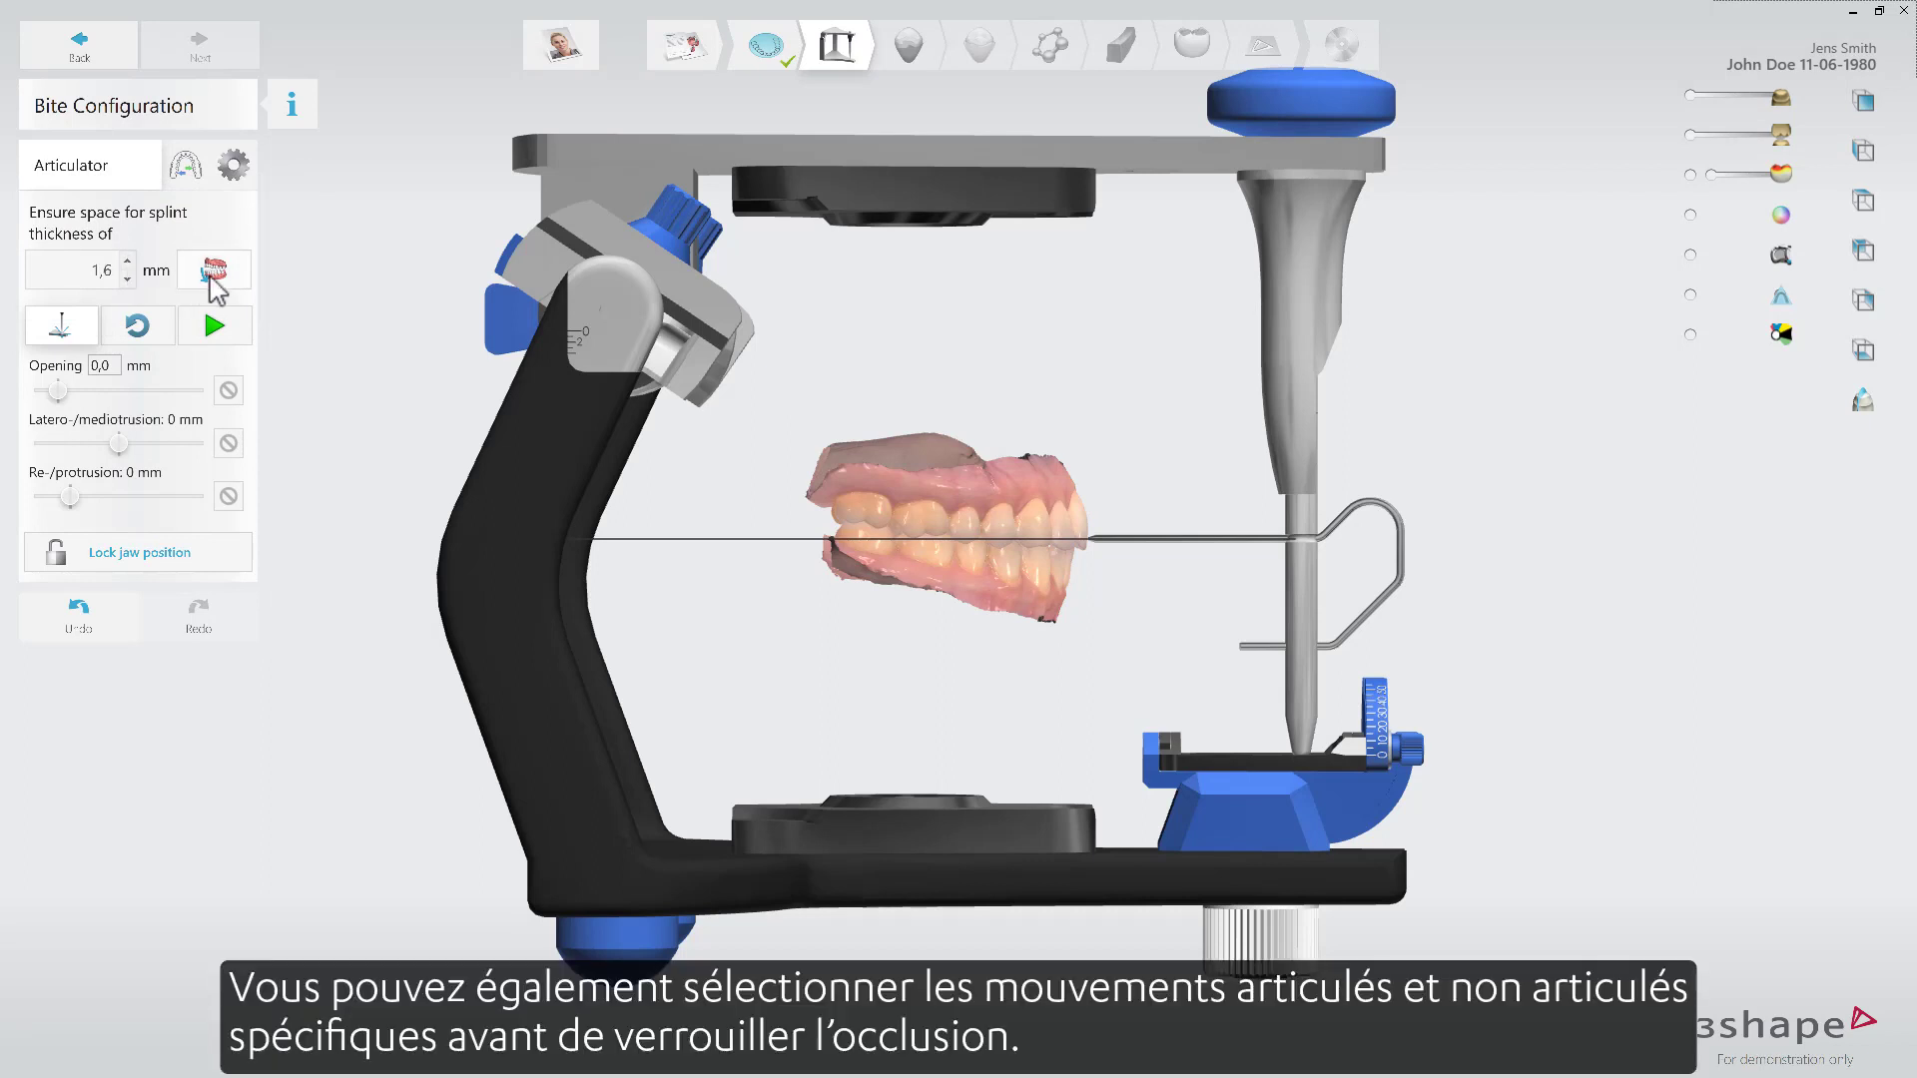
click(213, 272)
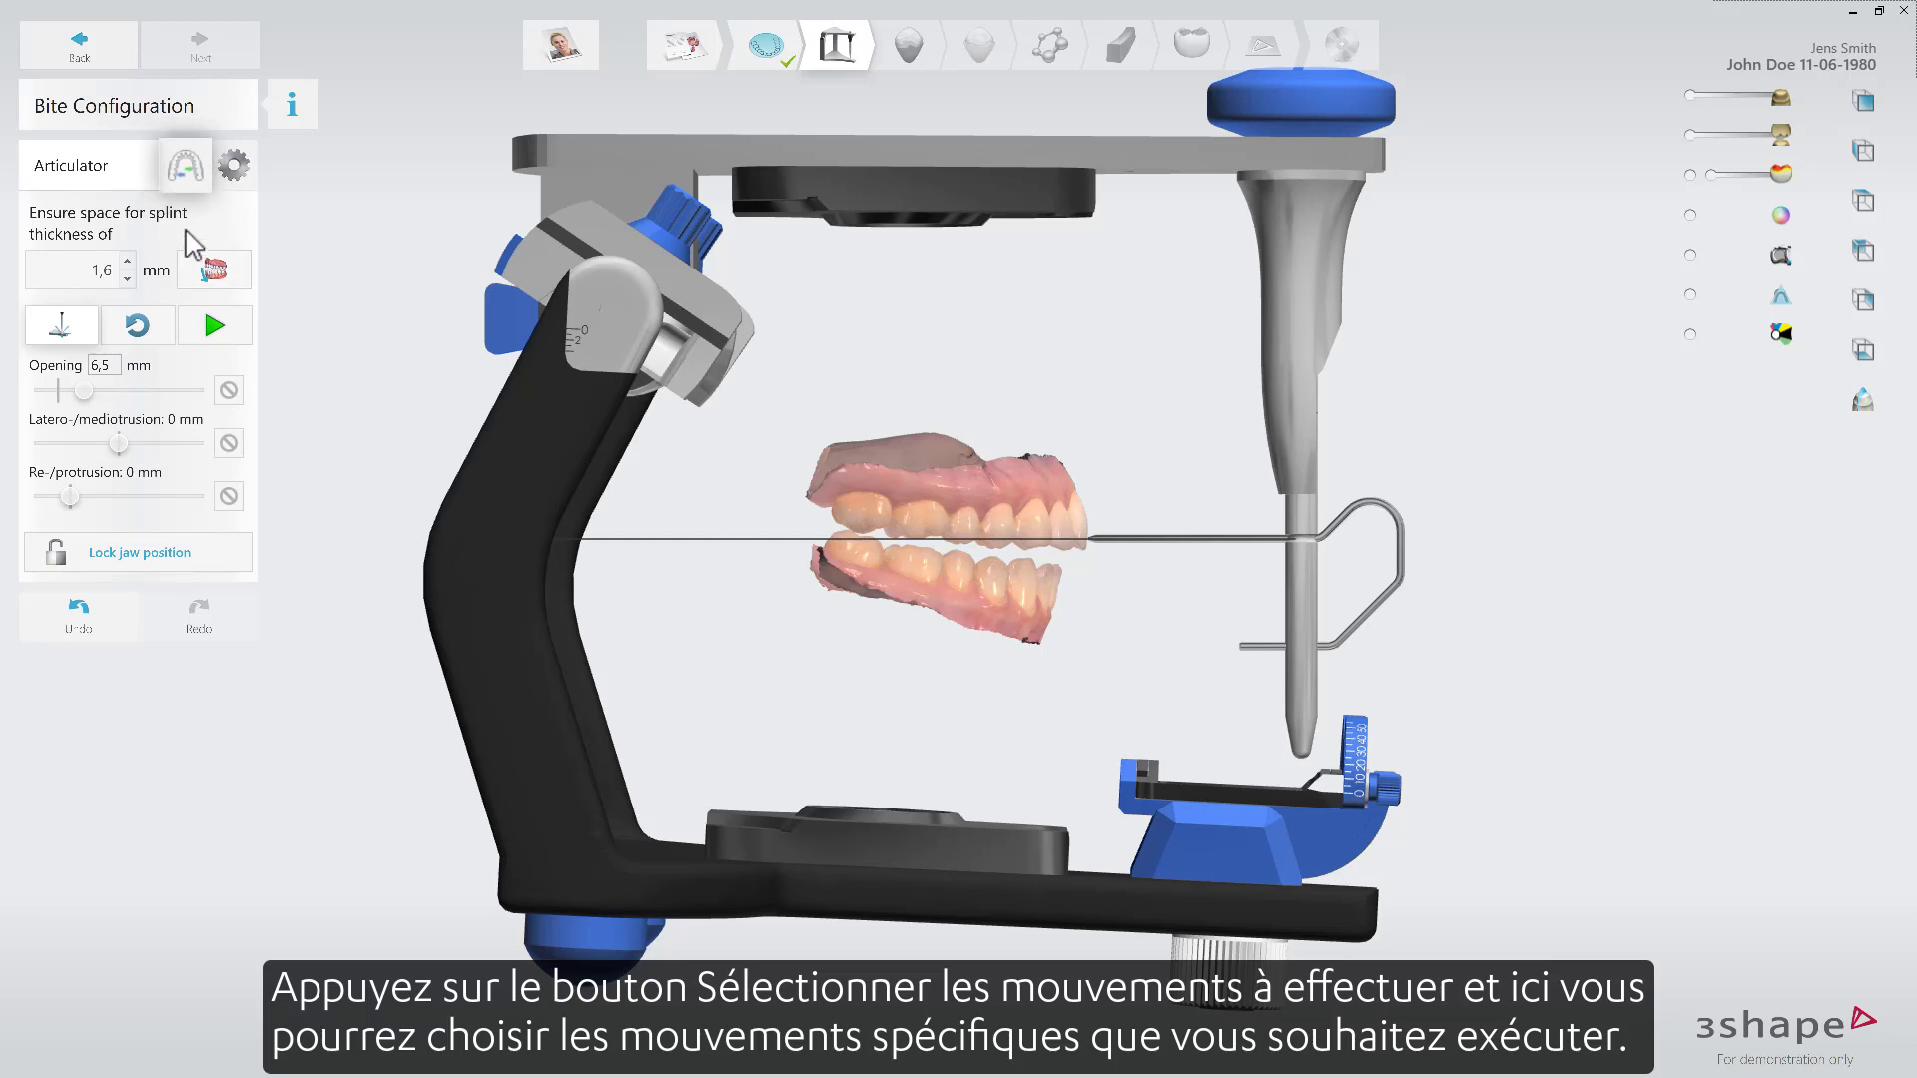
Step: Select the left and right lateral motions for the articulation simulation
click(187, 167)
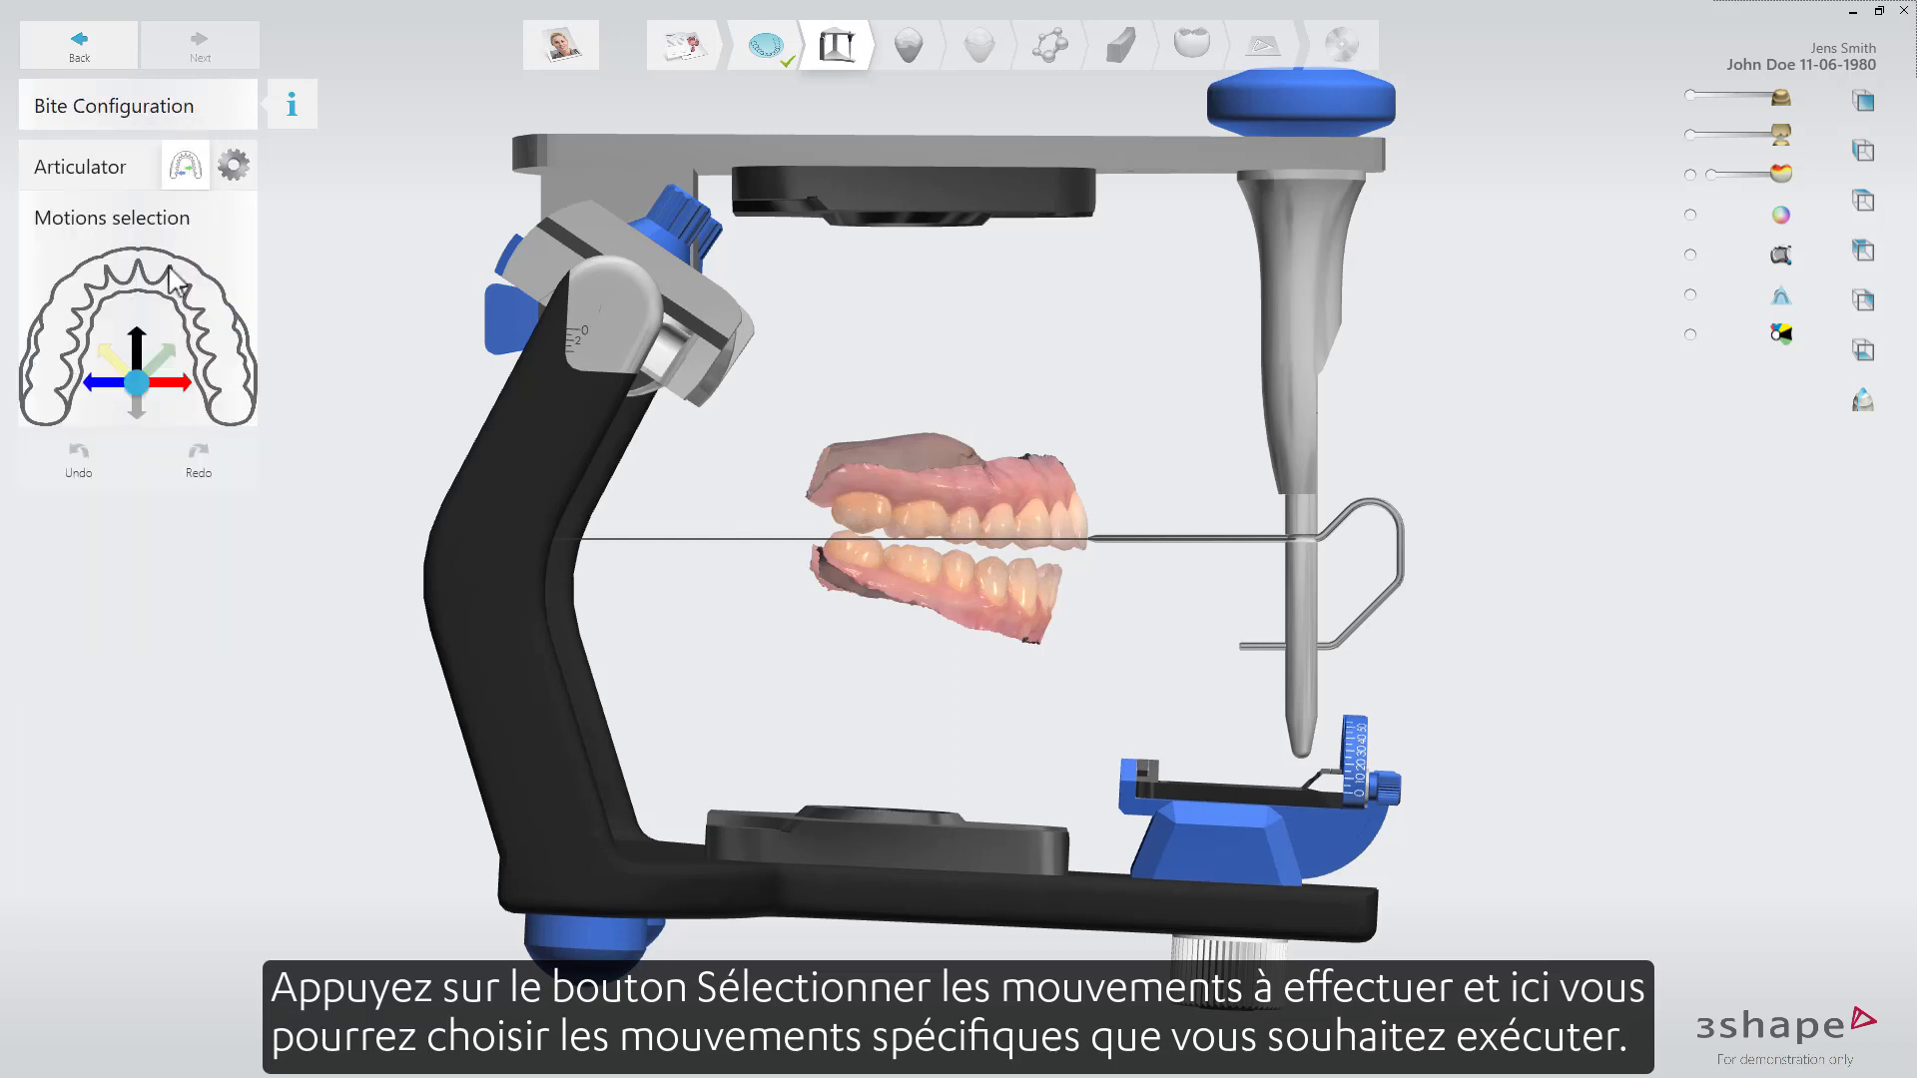
click(120, 360)
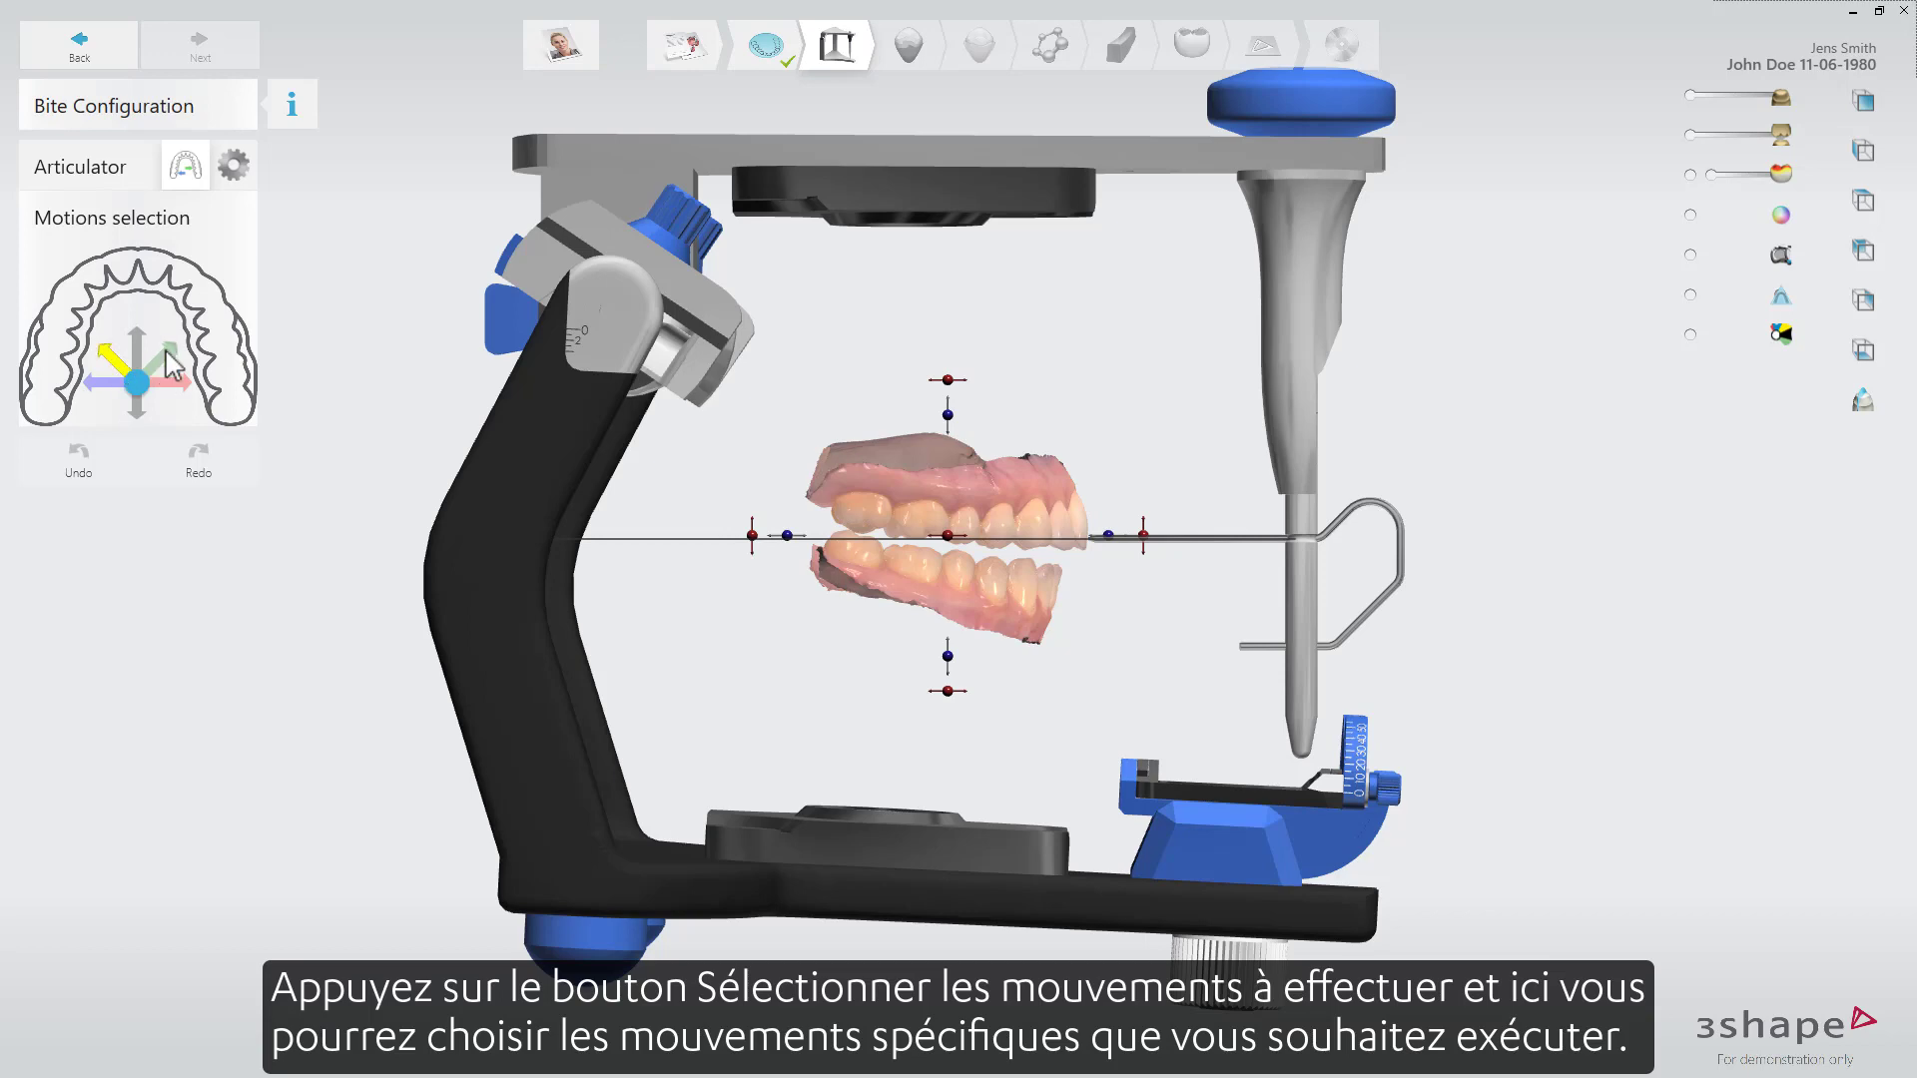
click(167, 376)
click(105, 386)
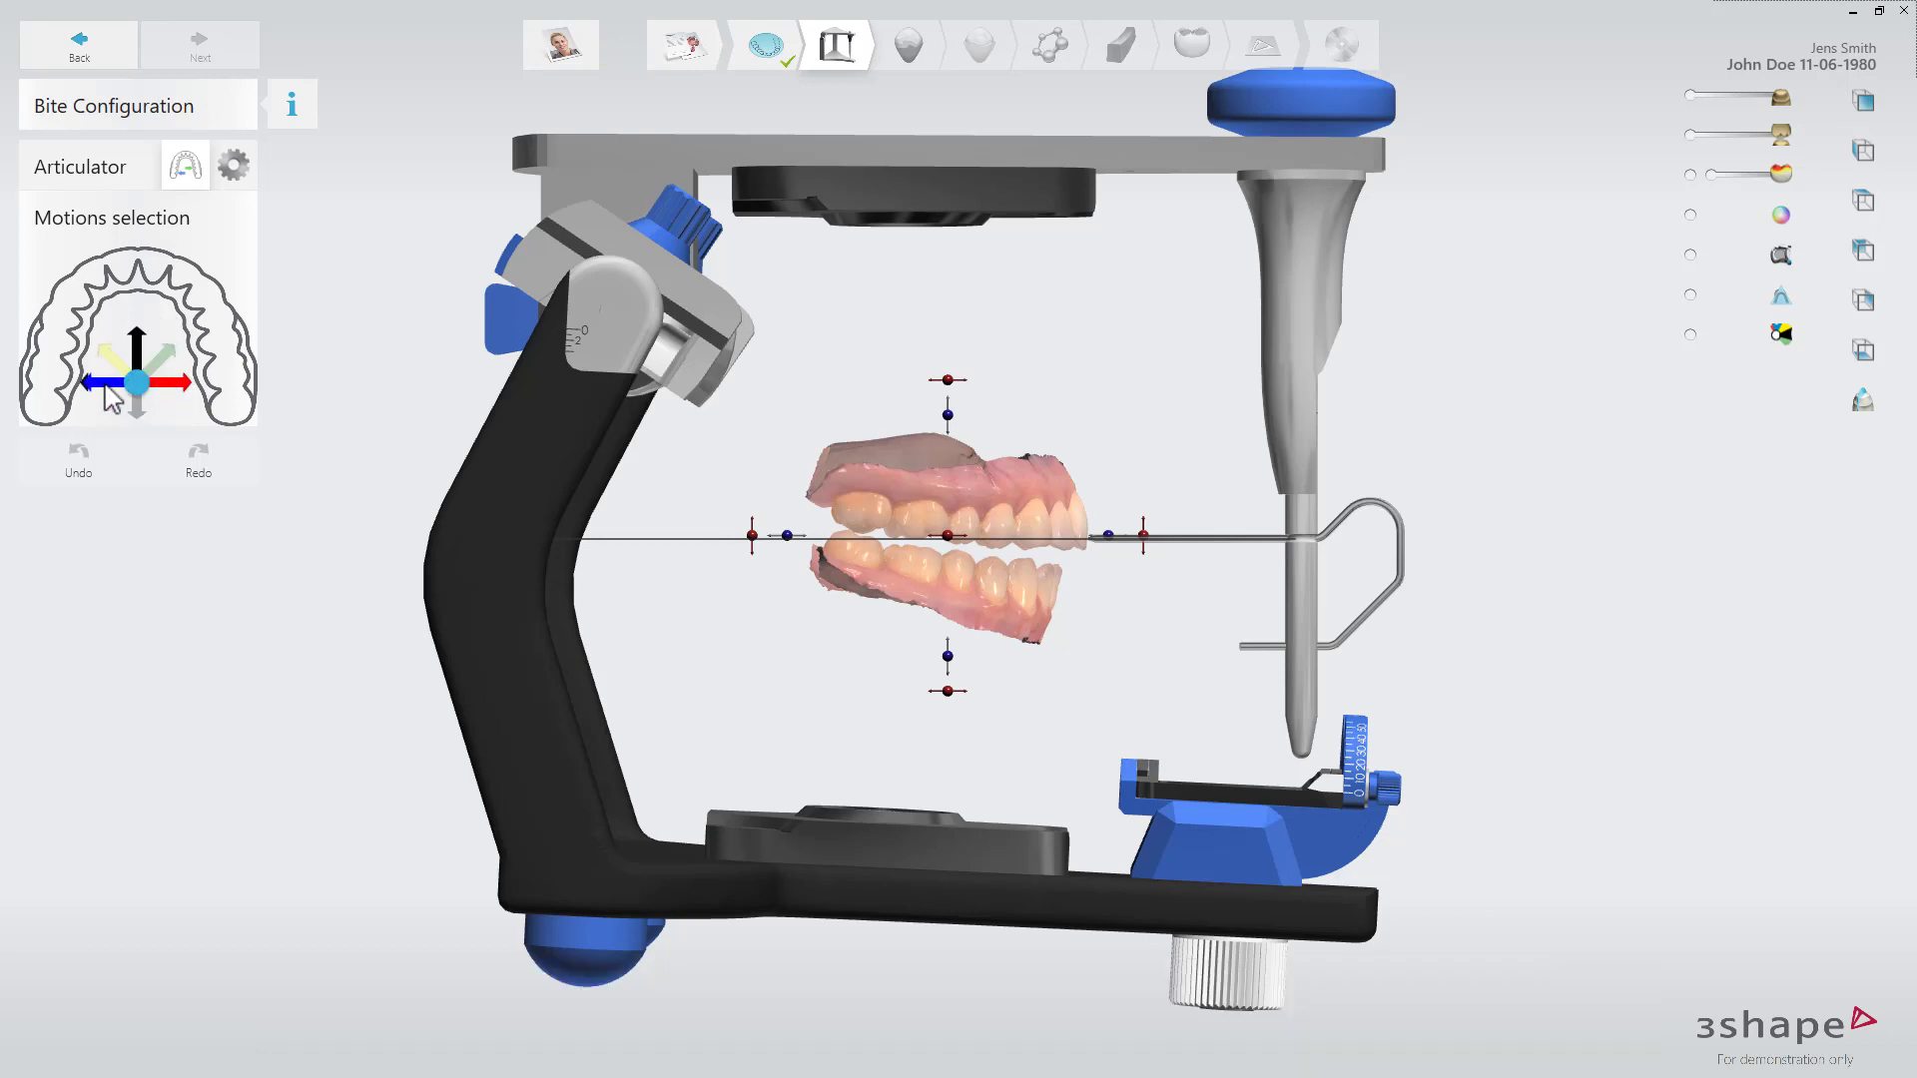
click(113, 172)
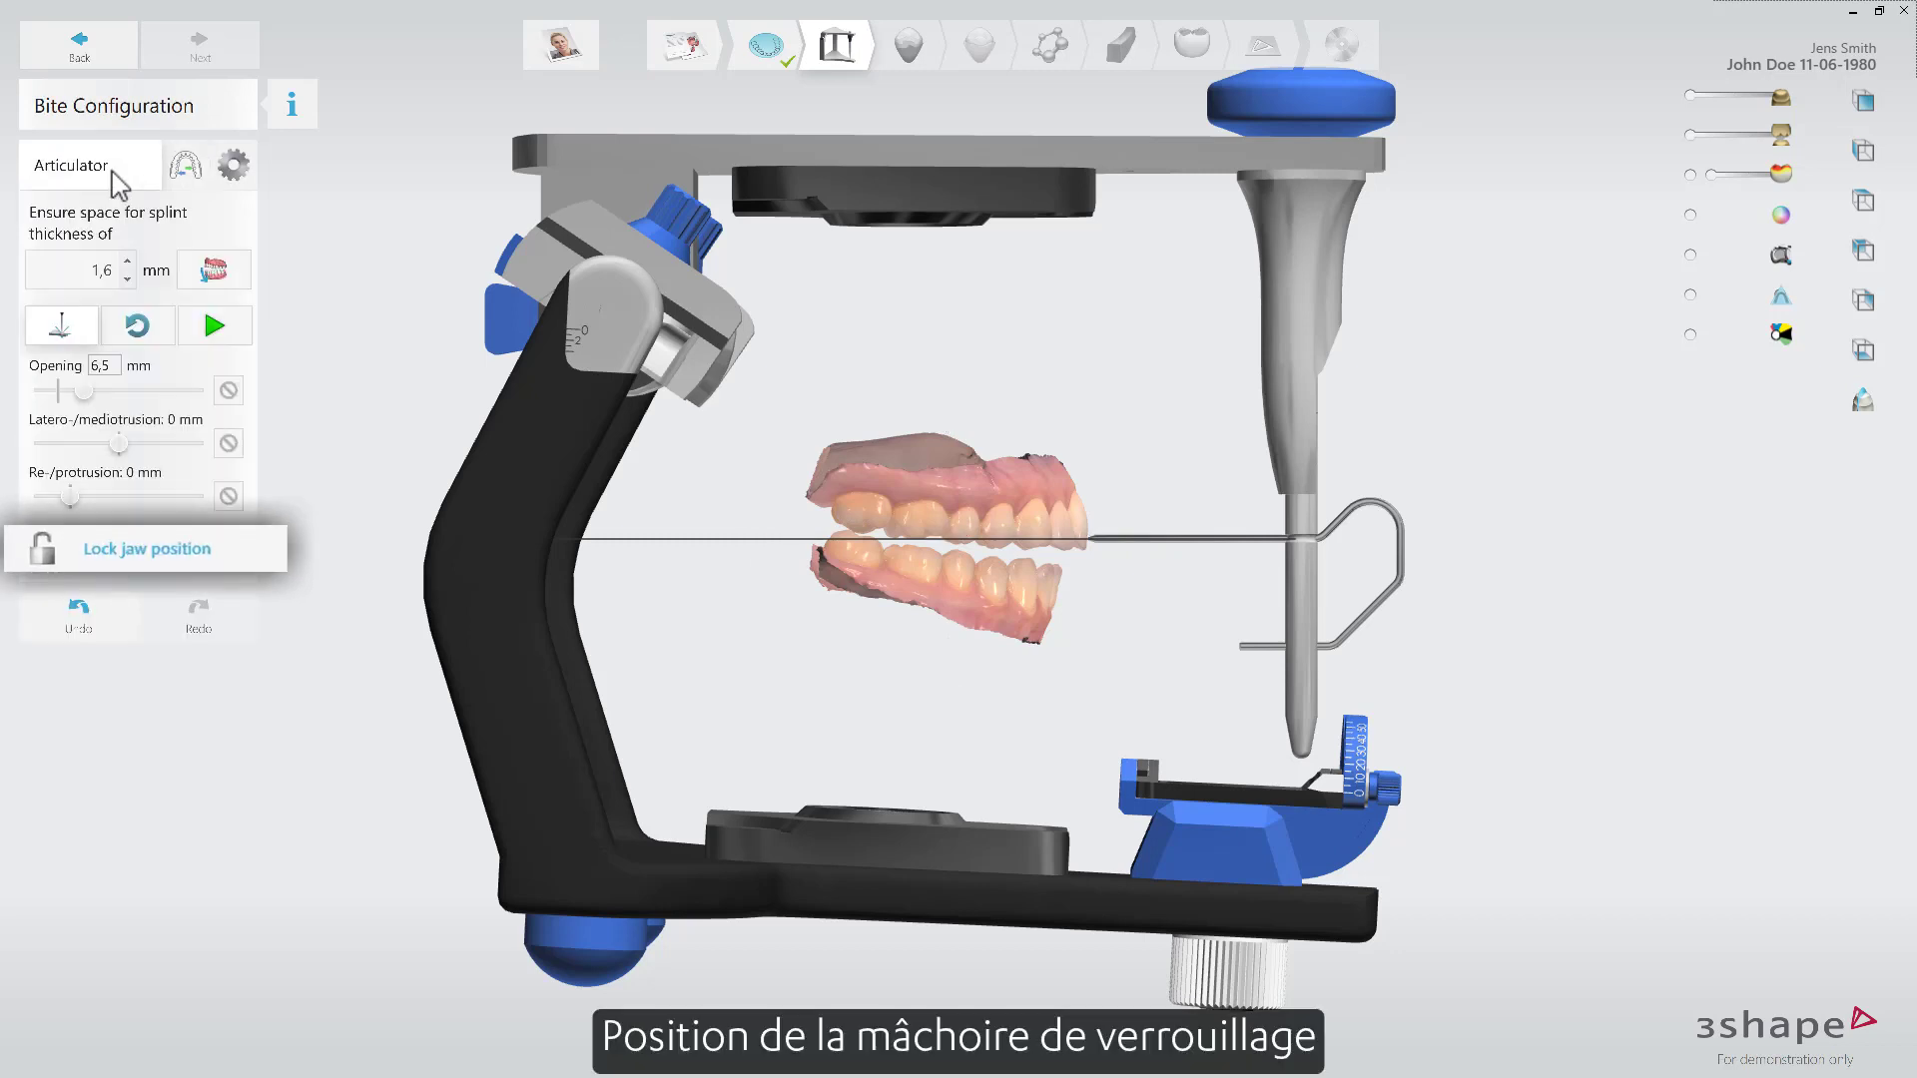
Step: Lock the jaw at the 6,5 mm opening and run a trial articulation
click(190, 554)
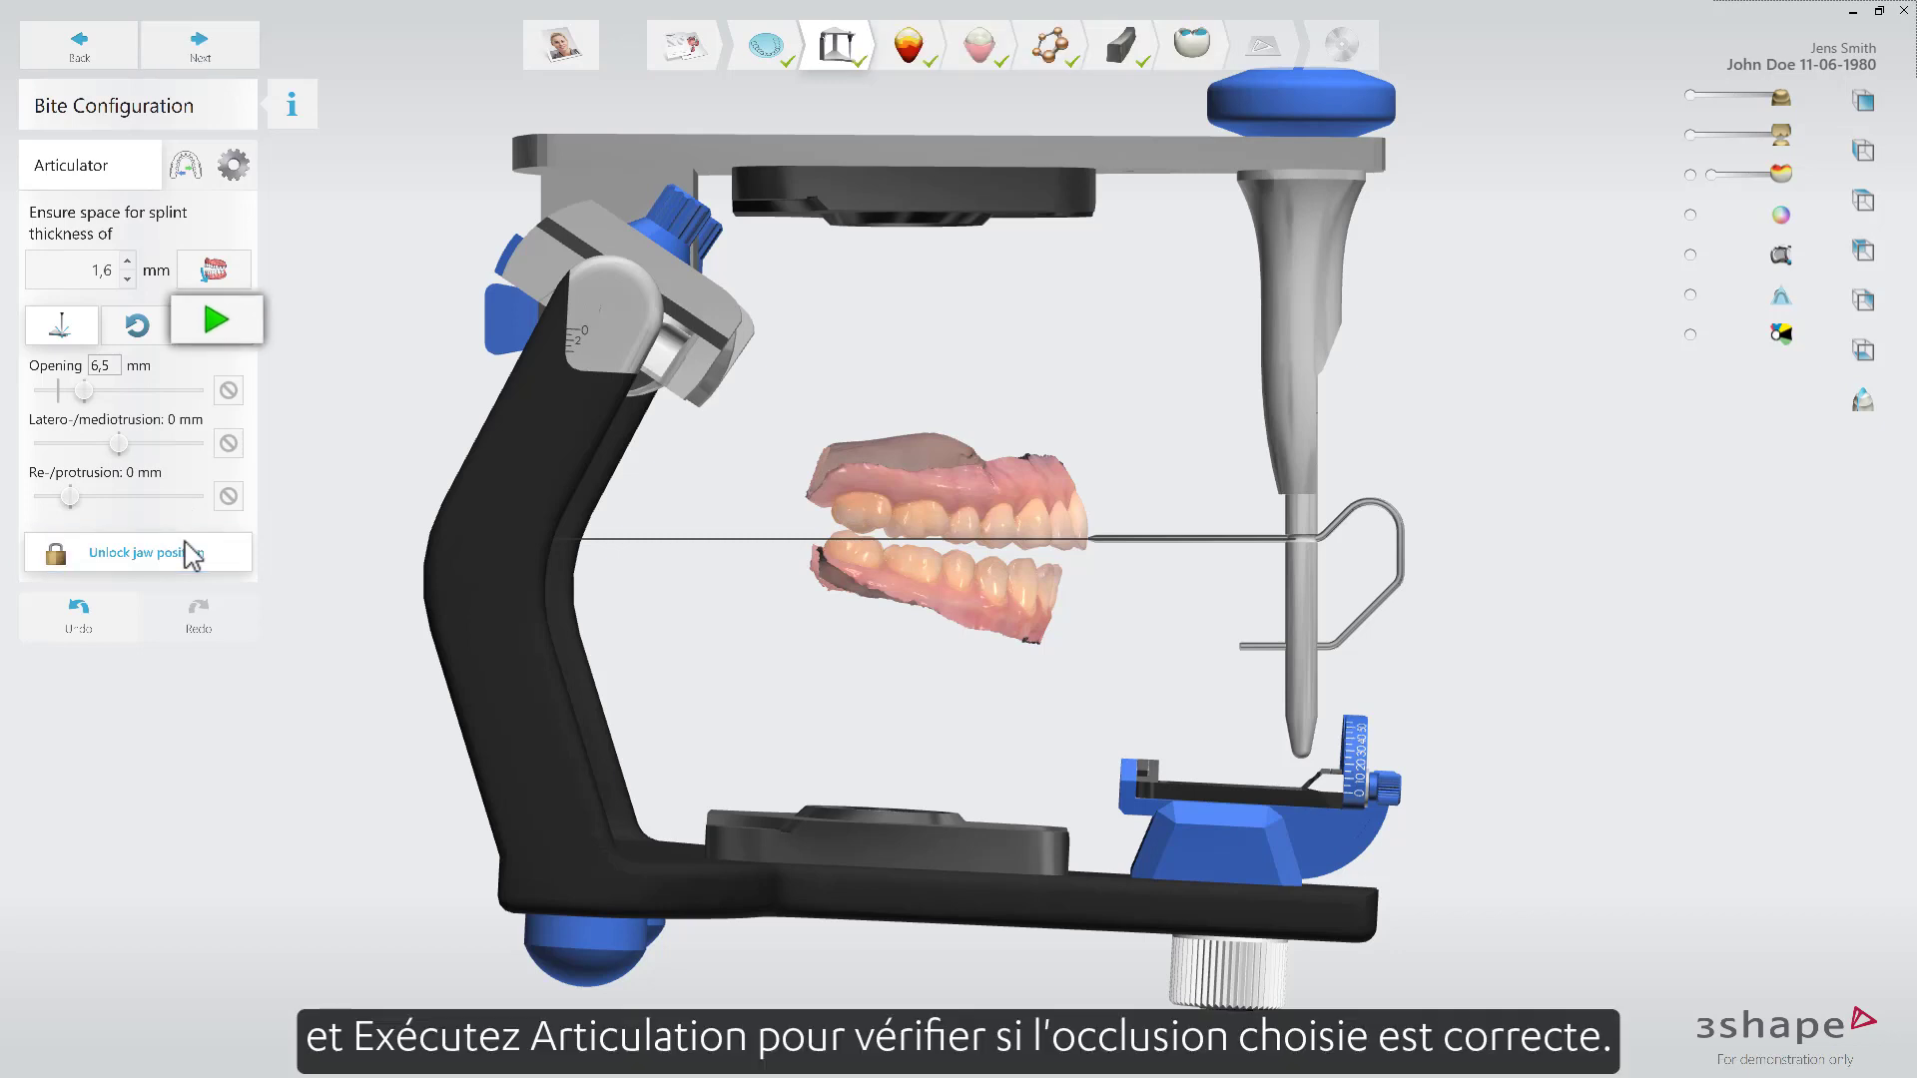
click(213, 326)
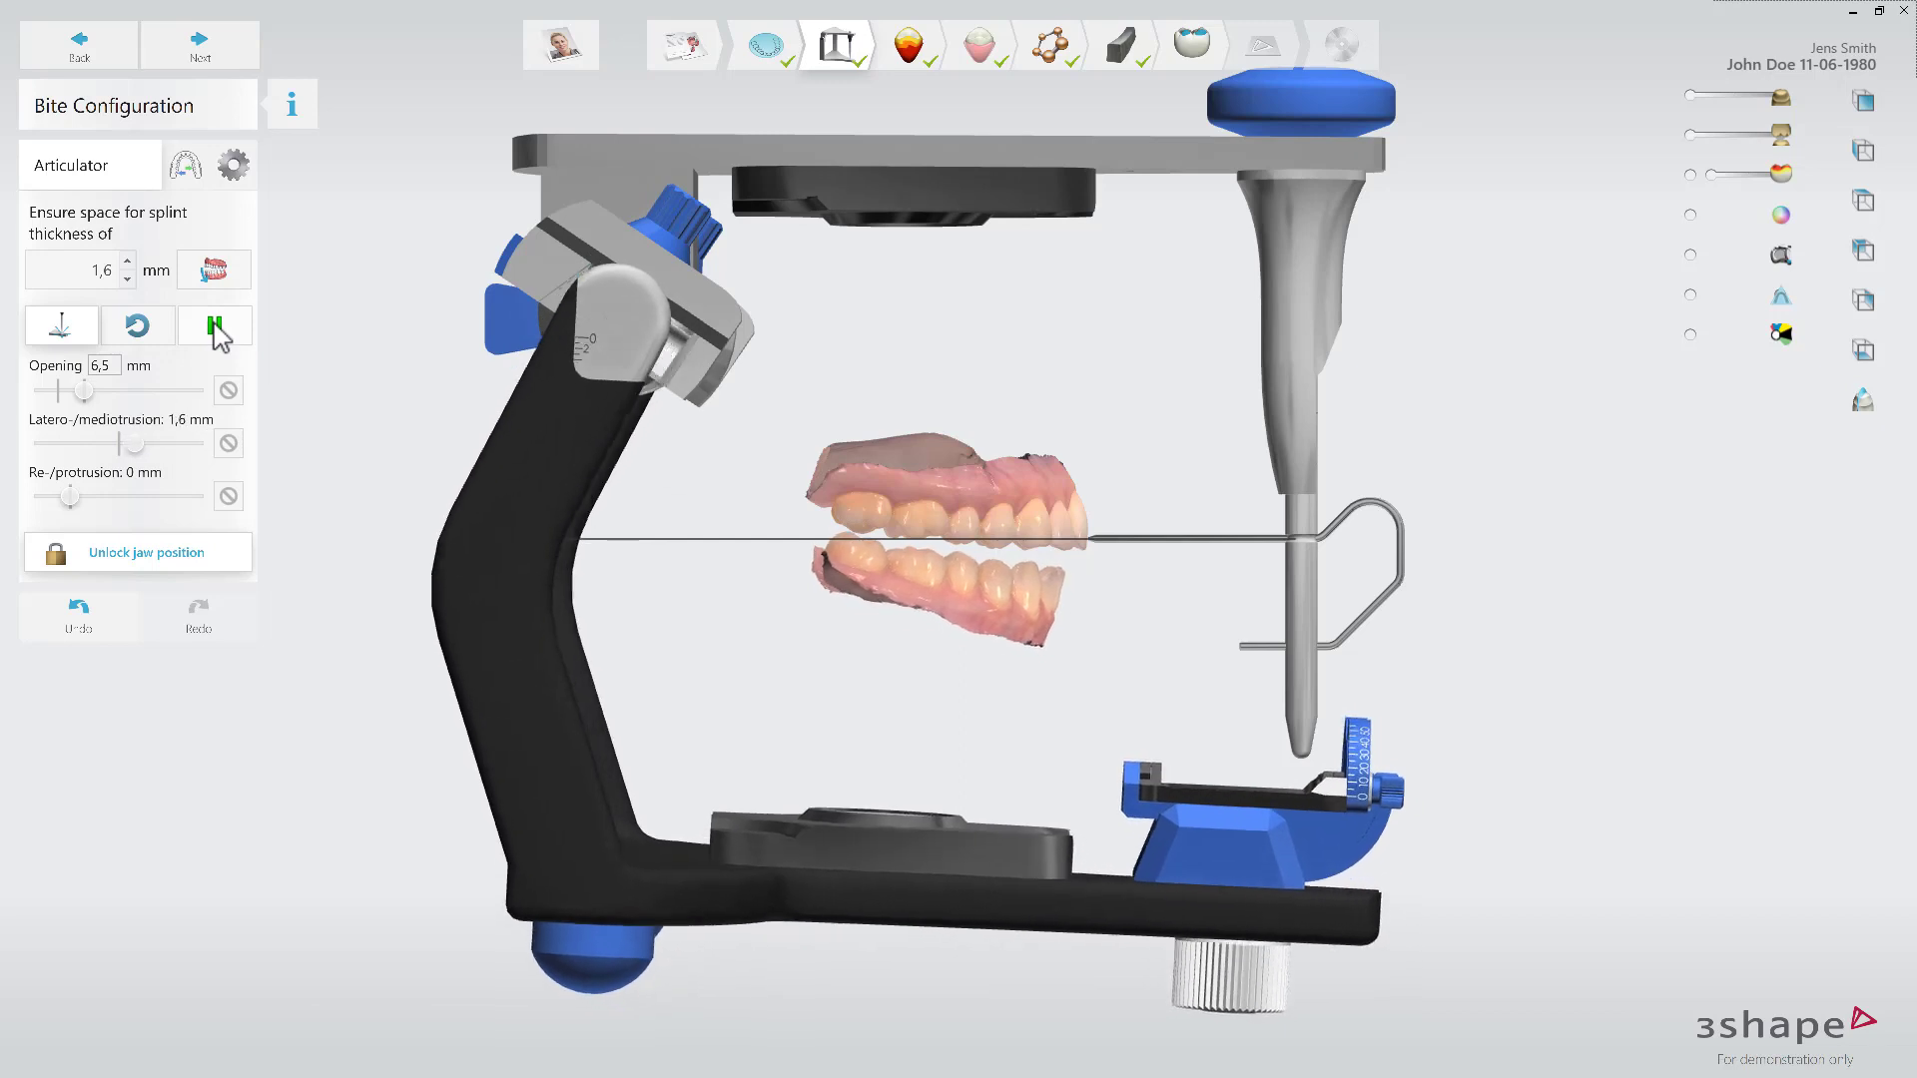
click(216, 327)
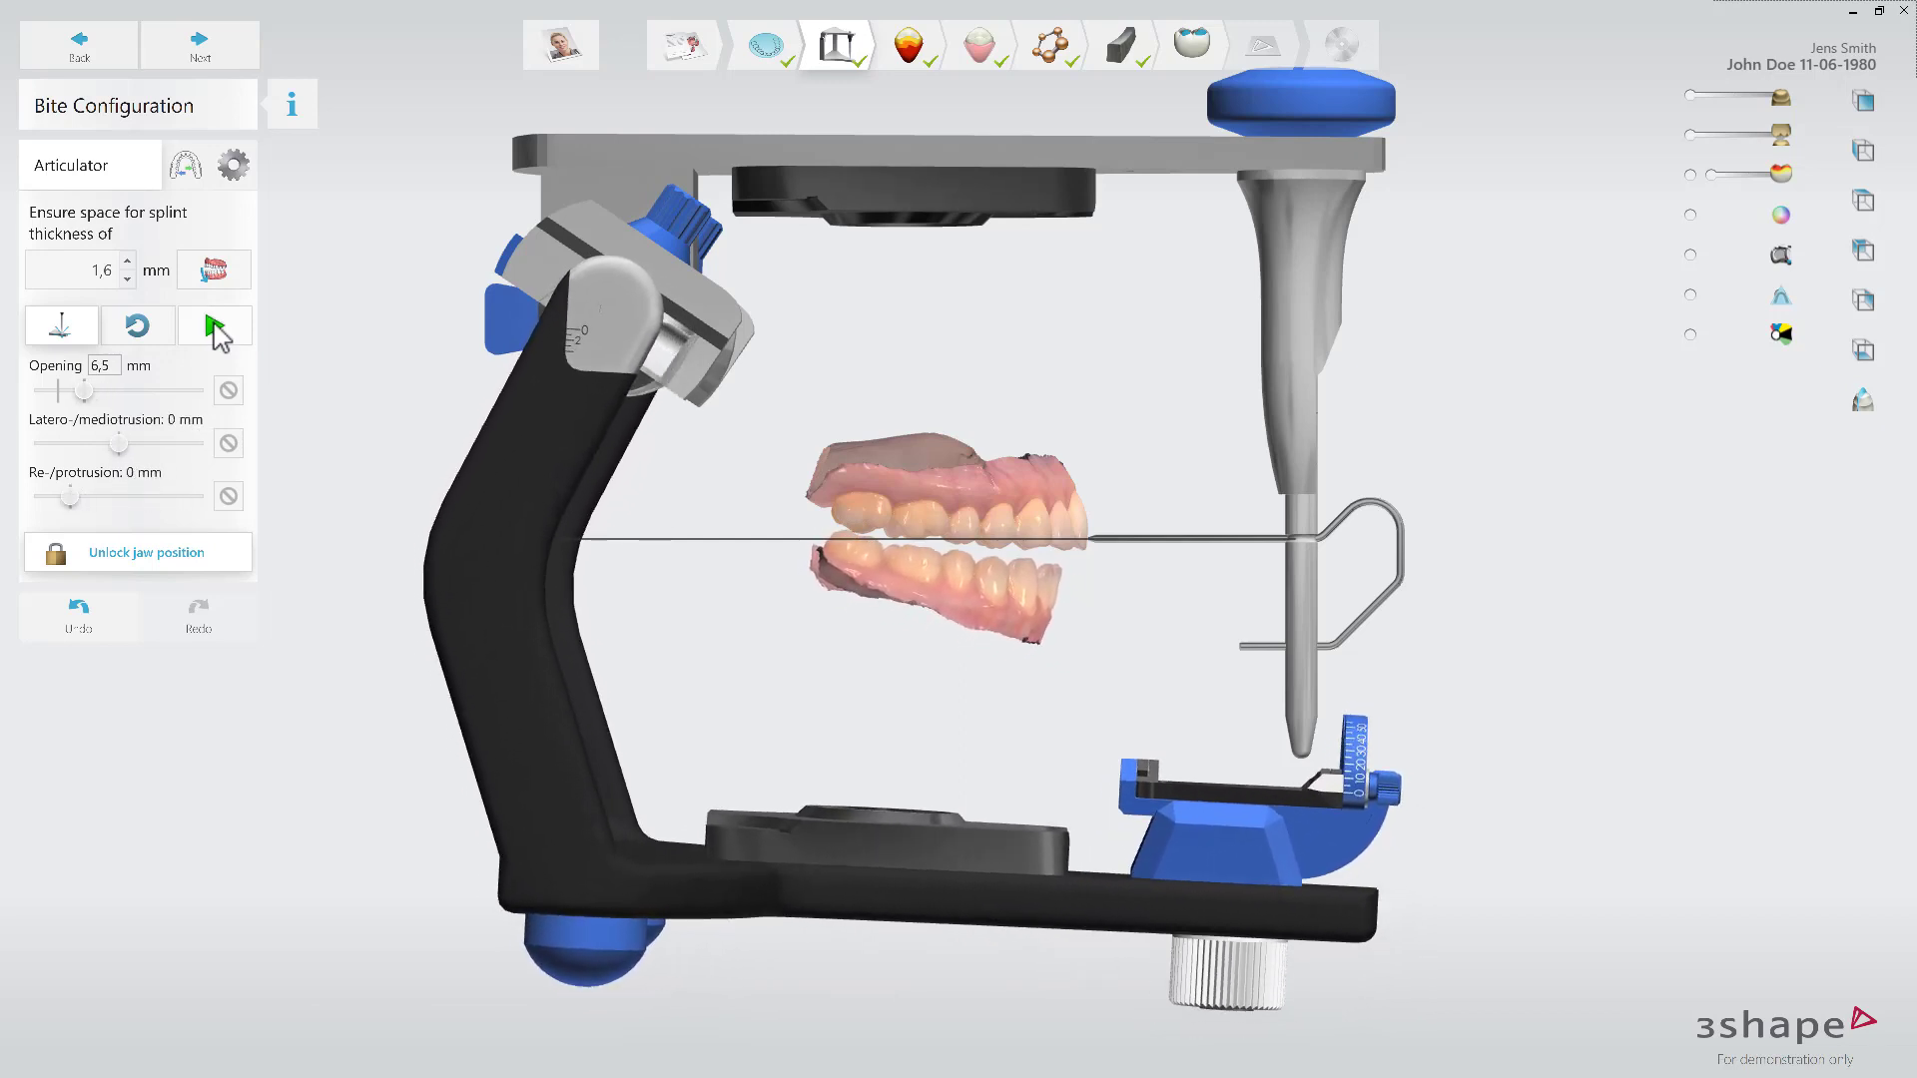
Step: Block out undercuts with 0,1 mm retention, inspect them, and continue to Wax Trimming
click(226, 64)
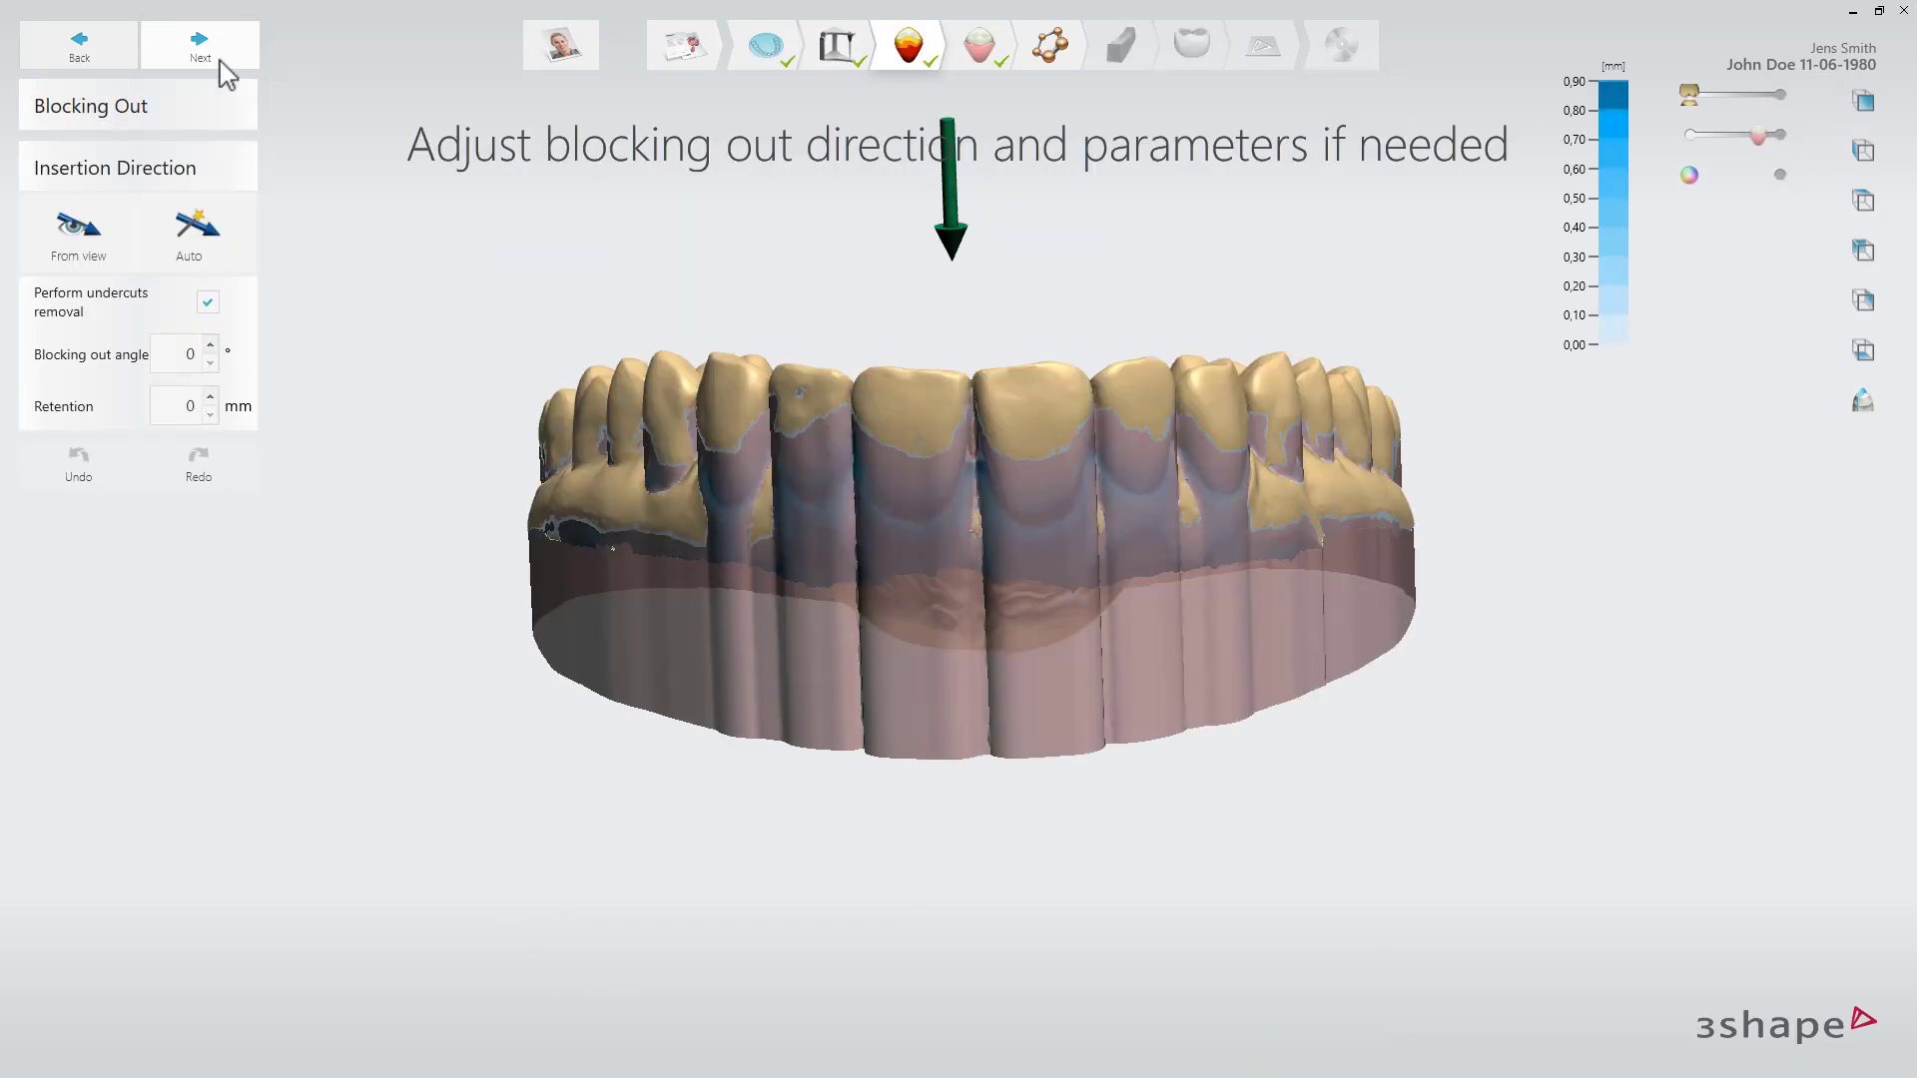
right_drag(589, 524, 577, 476)
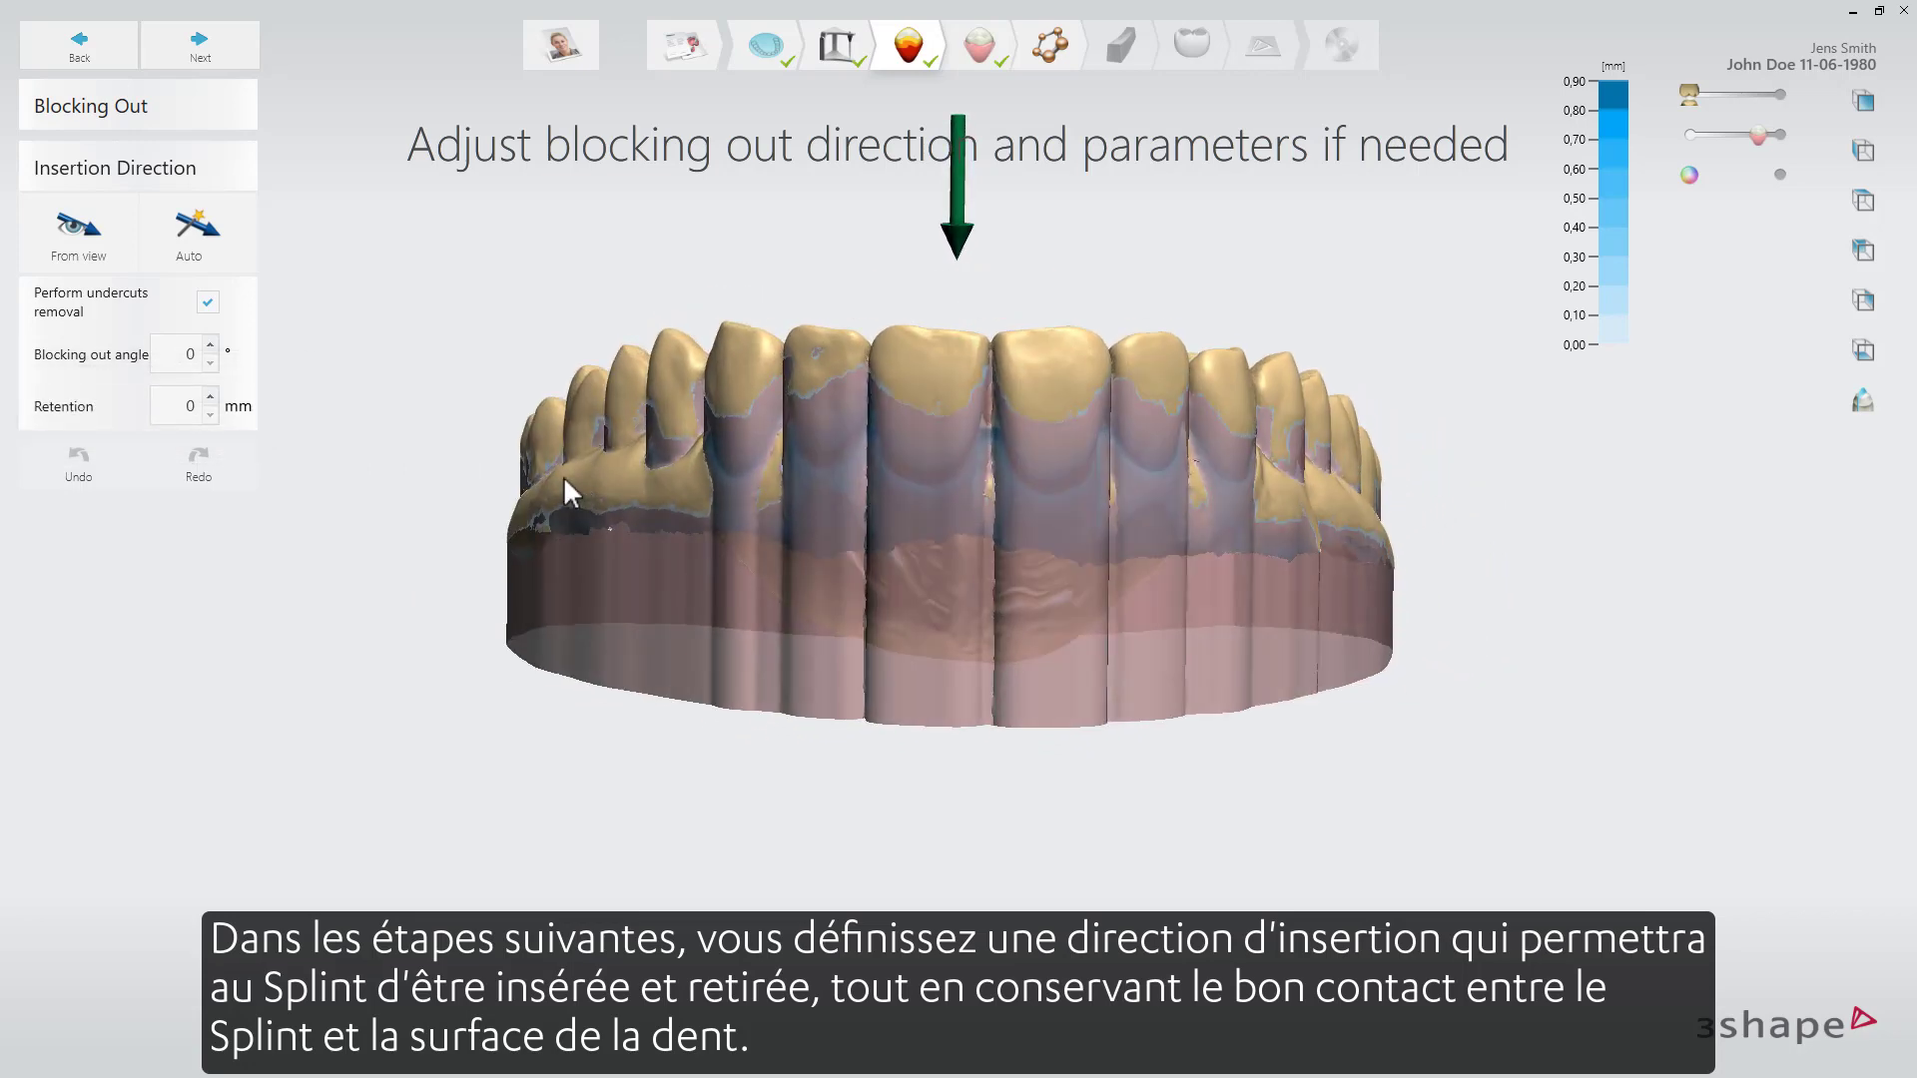
click(210, 396)
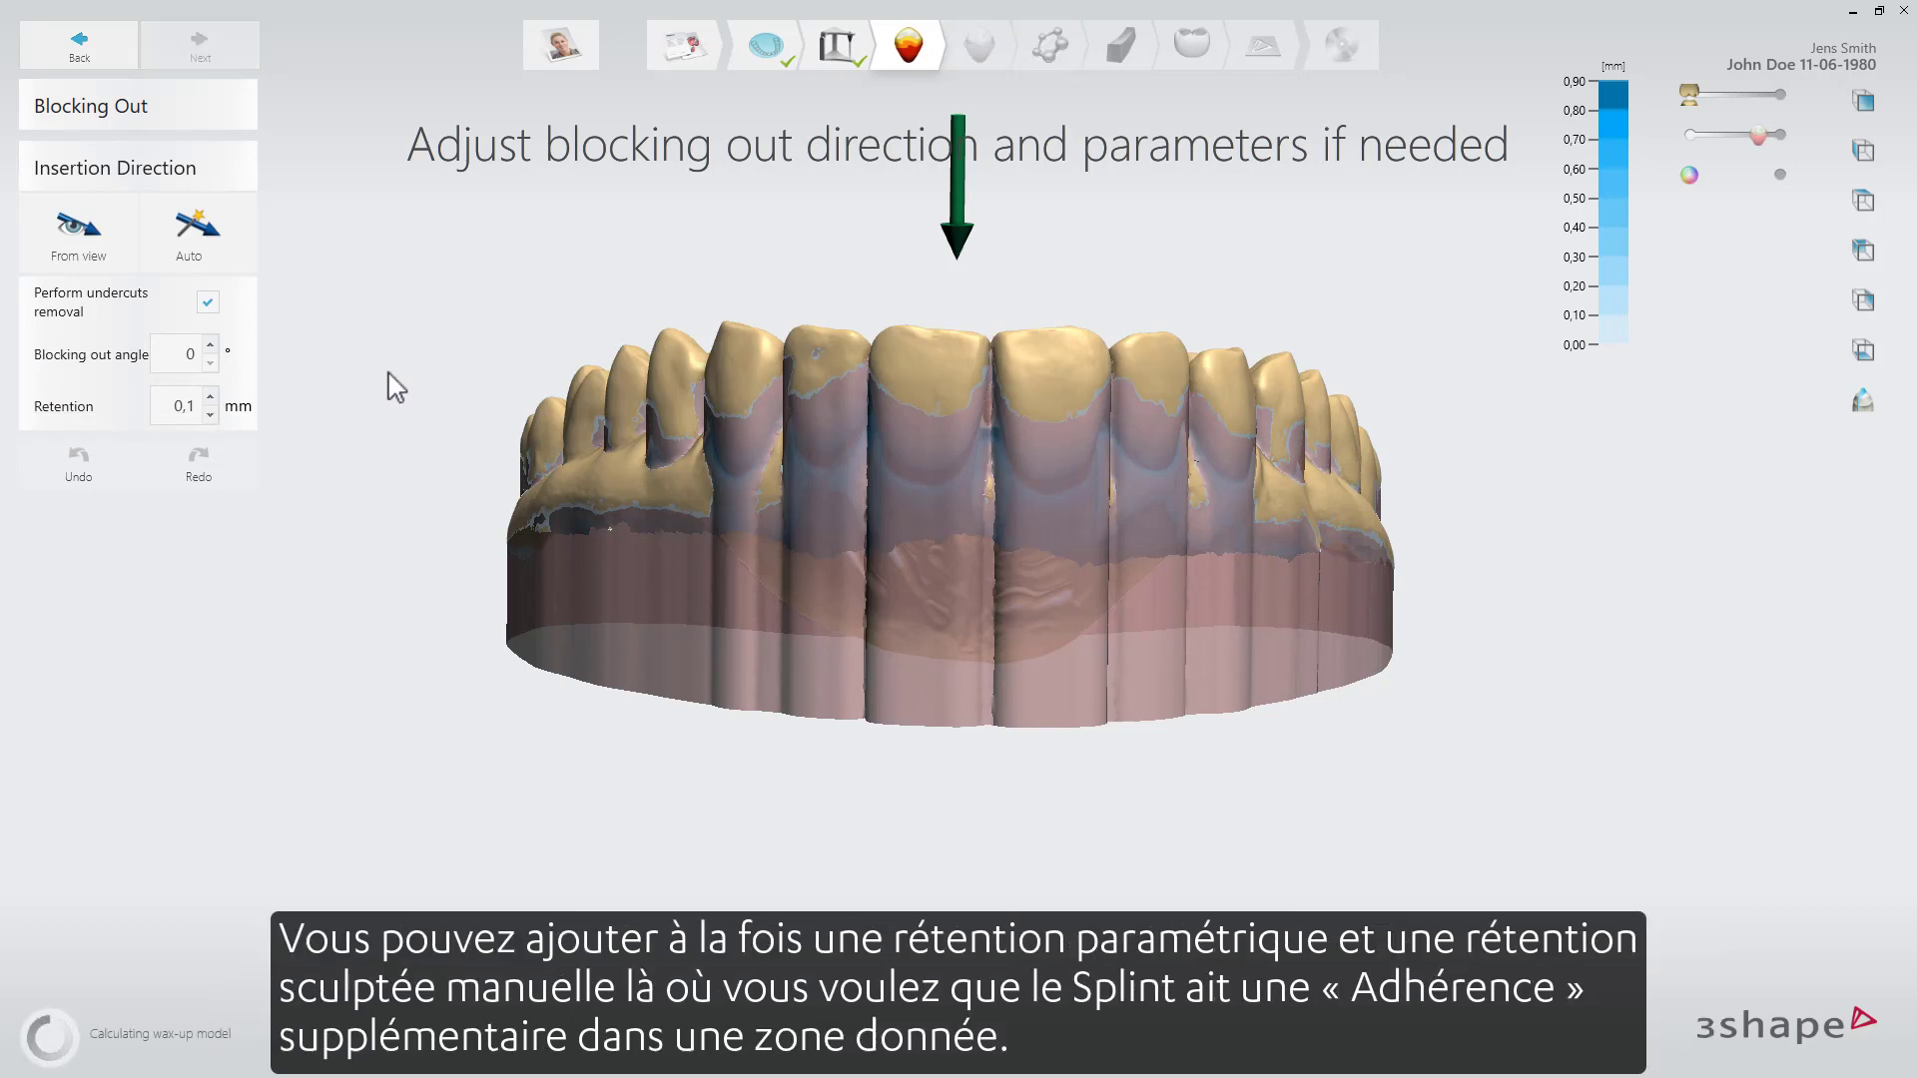
right_drag(397, 387, 433, 535)
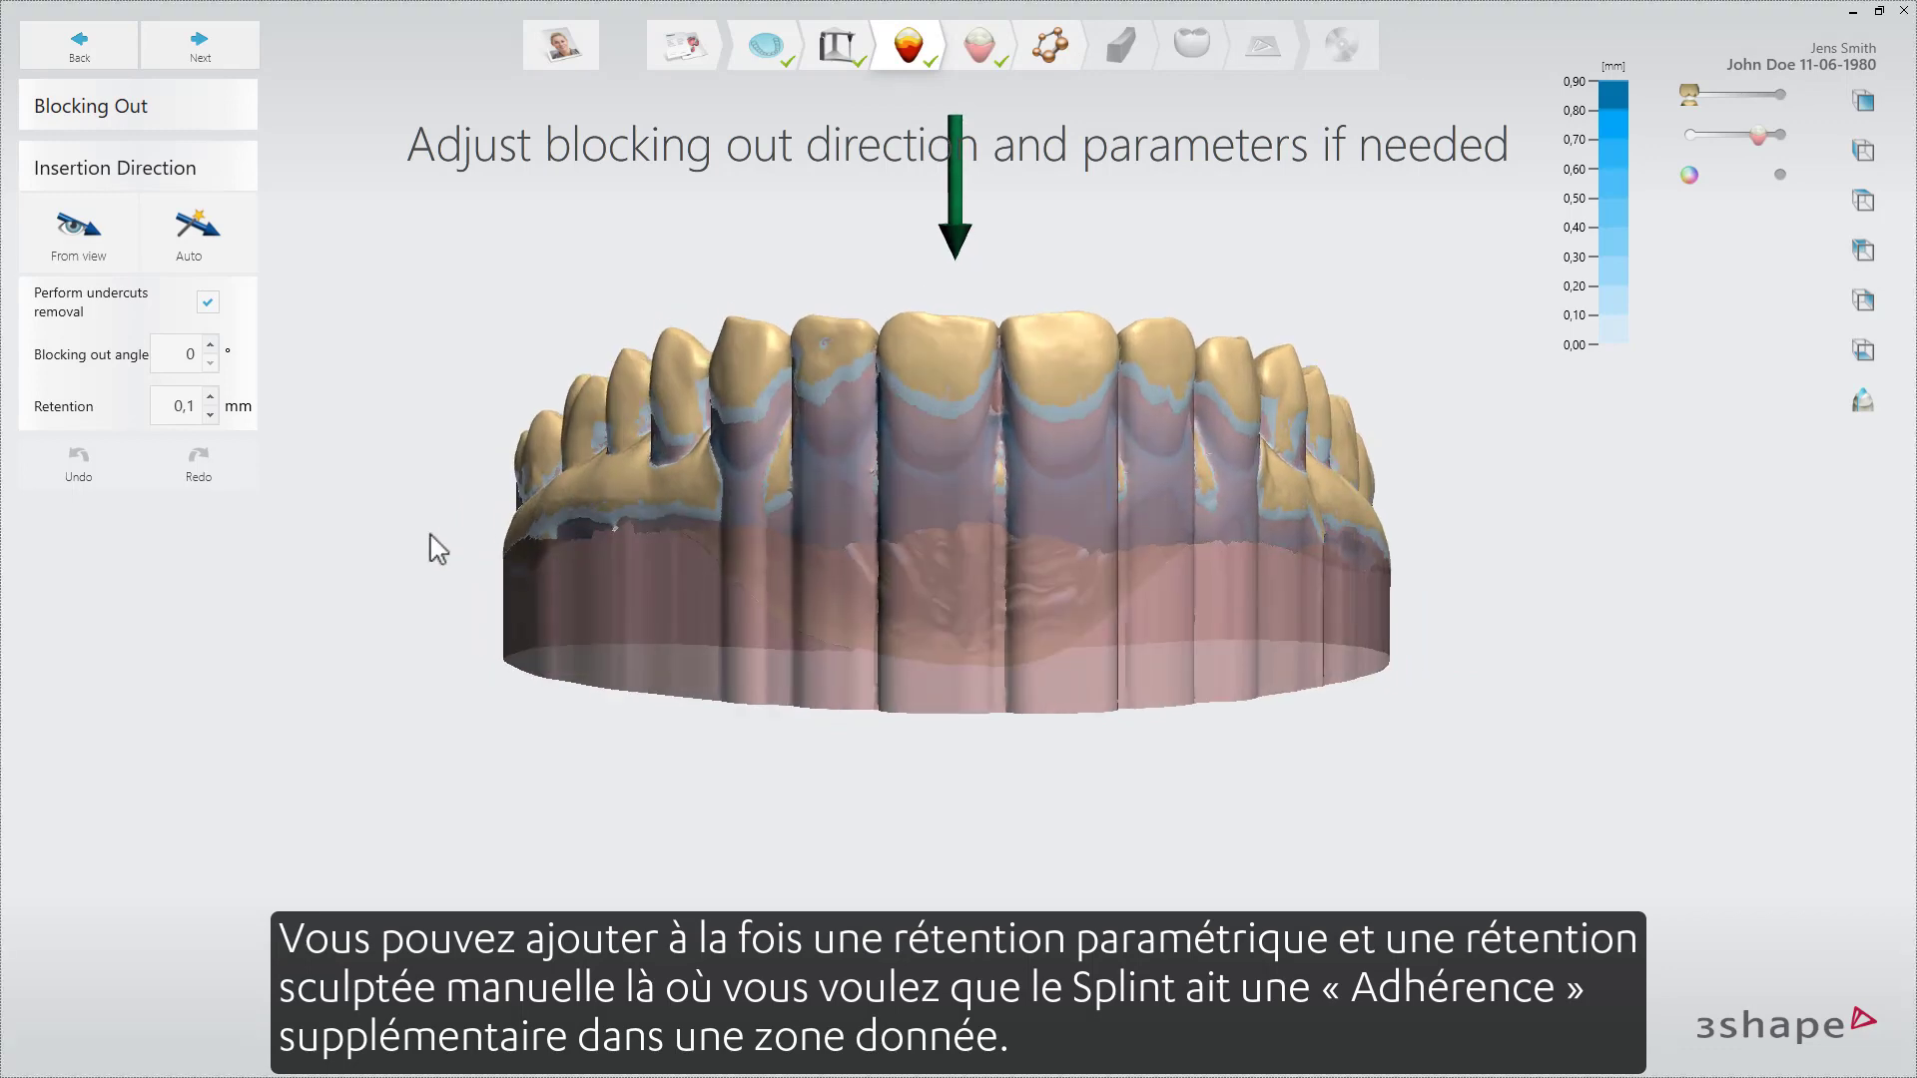
click(240, 57)
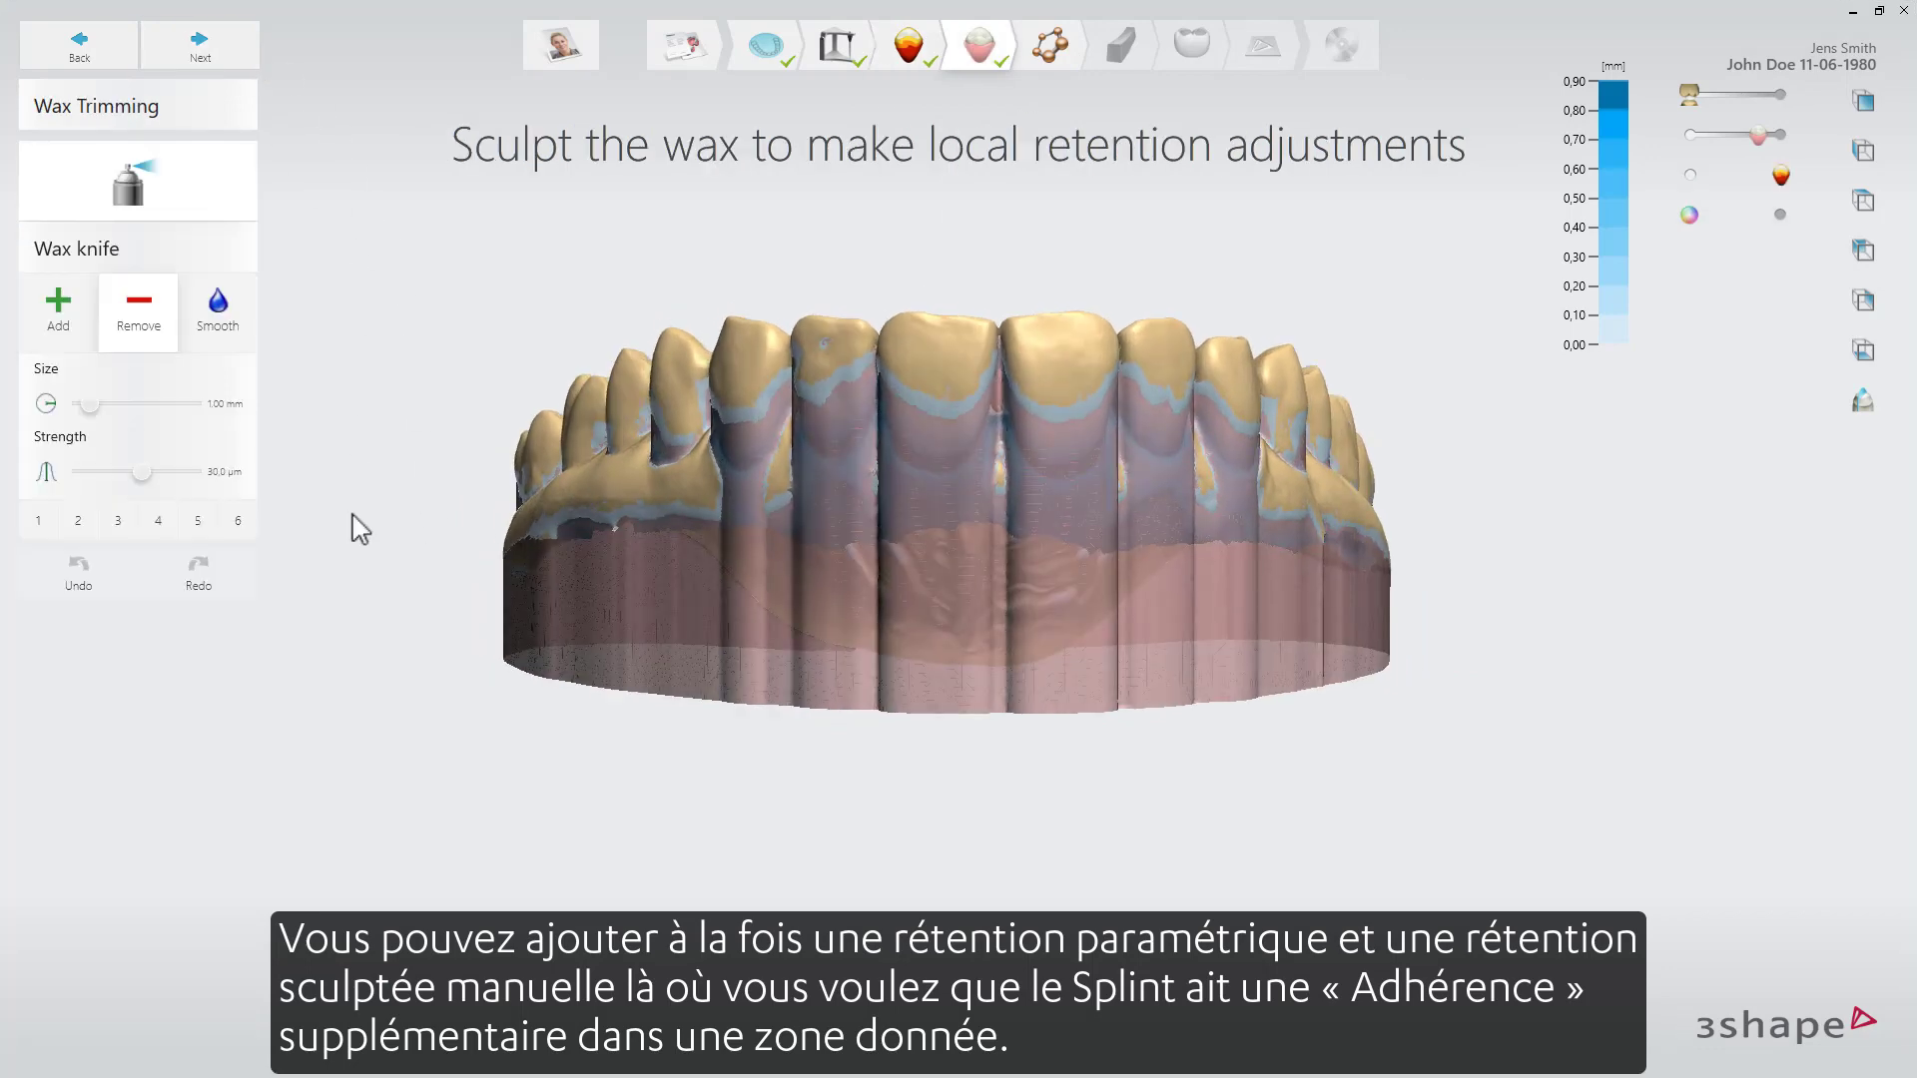
Step: Inspect the trimmed wax and continue to the Outline step in an oblique side view
right_drag(360, 526, 501, 522)
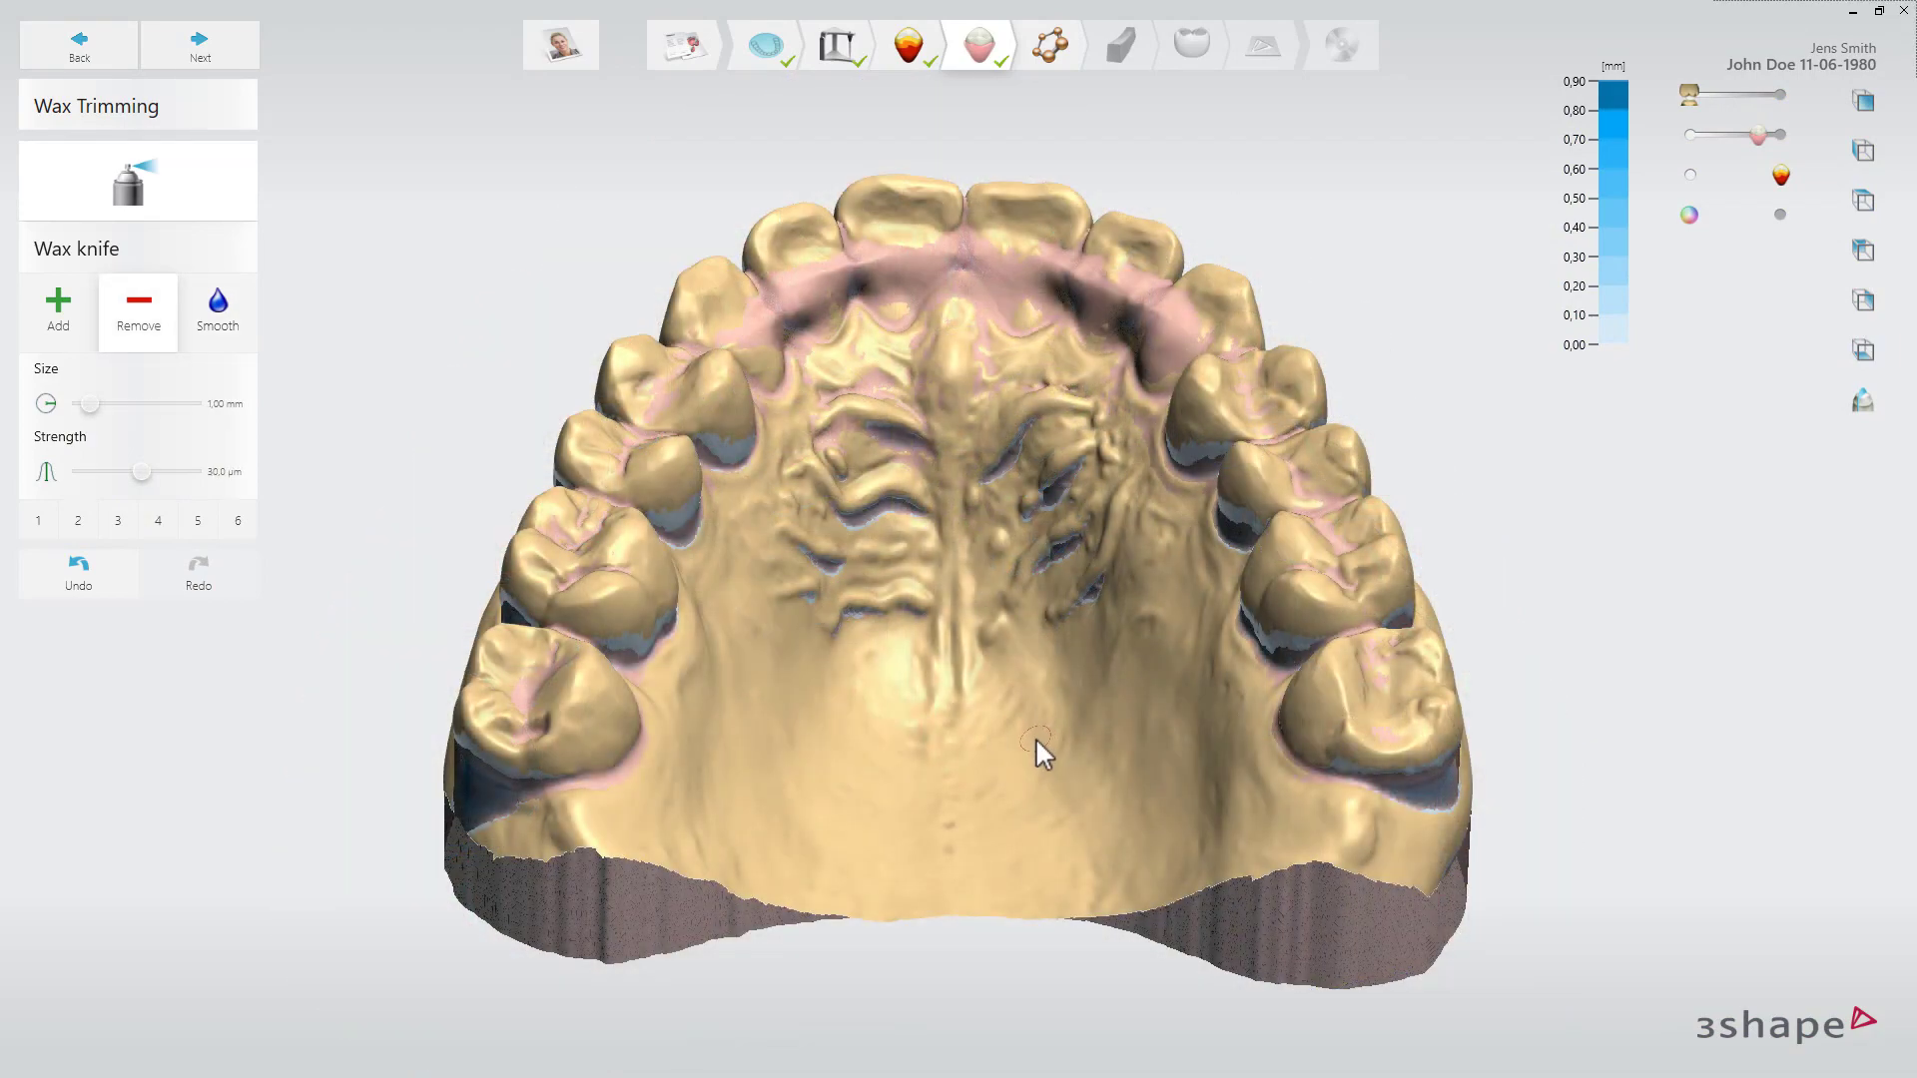
click(238, 53)
right_drag(493, 763, 669, 643)
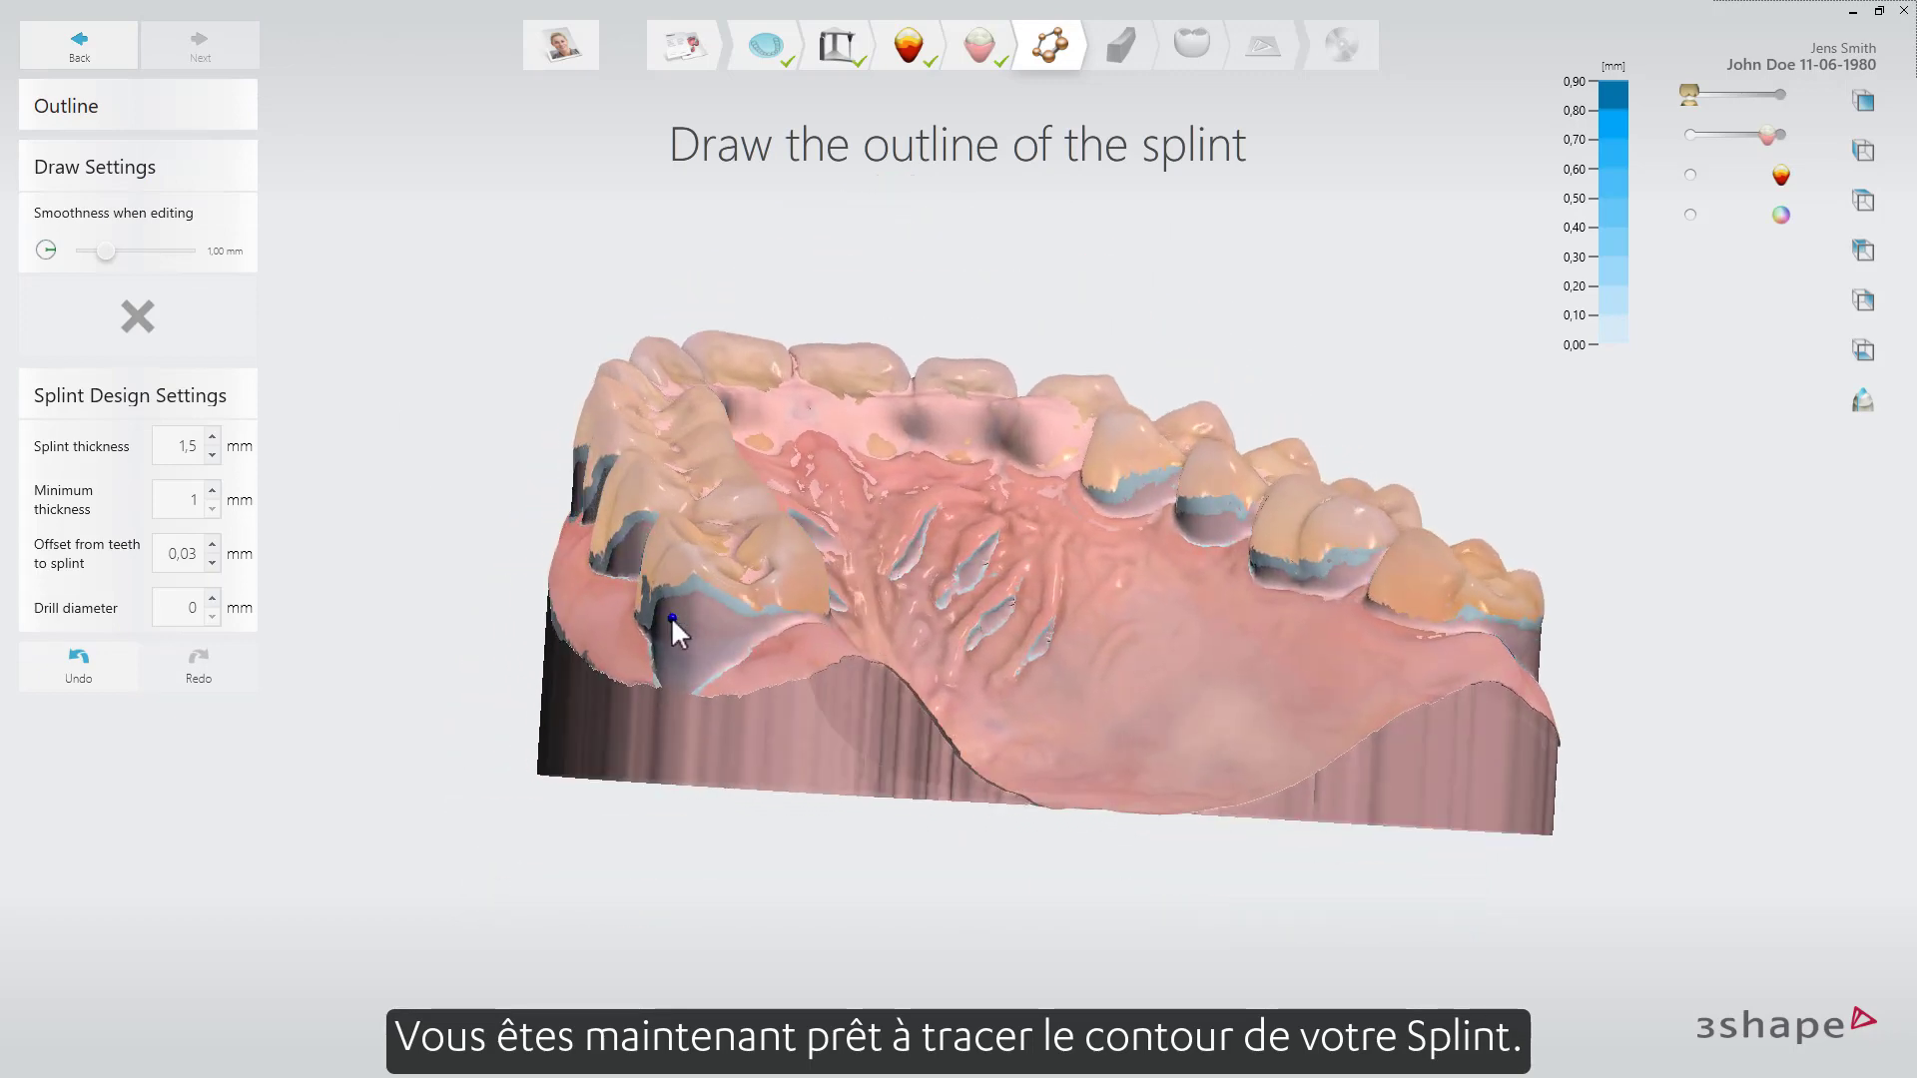
Step: Trace the splint outline along the tooth edges and close it around the whole arch
click(672, 619)
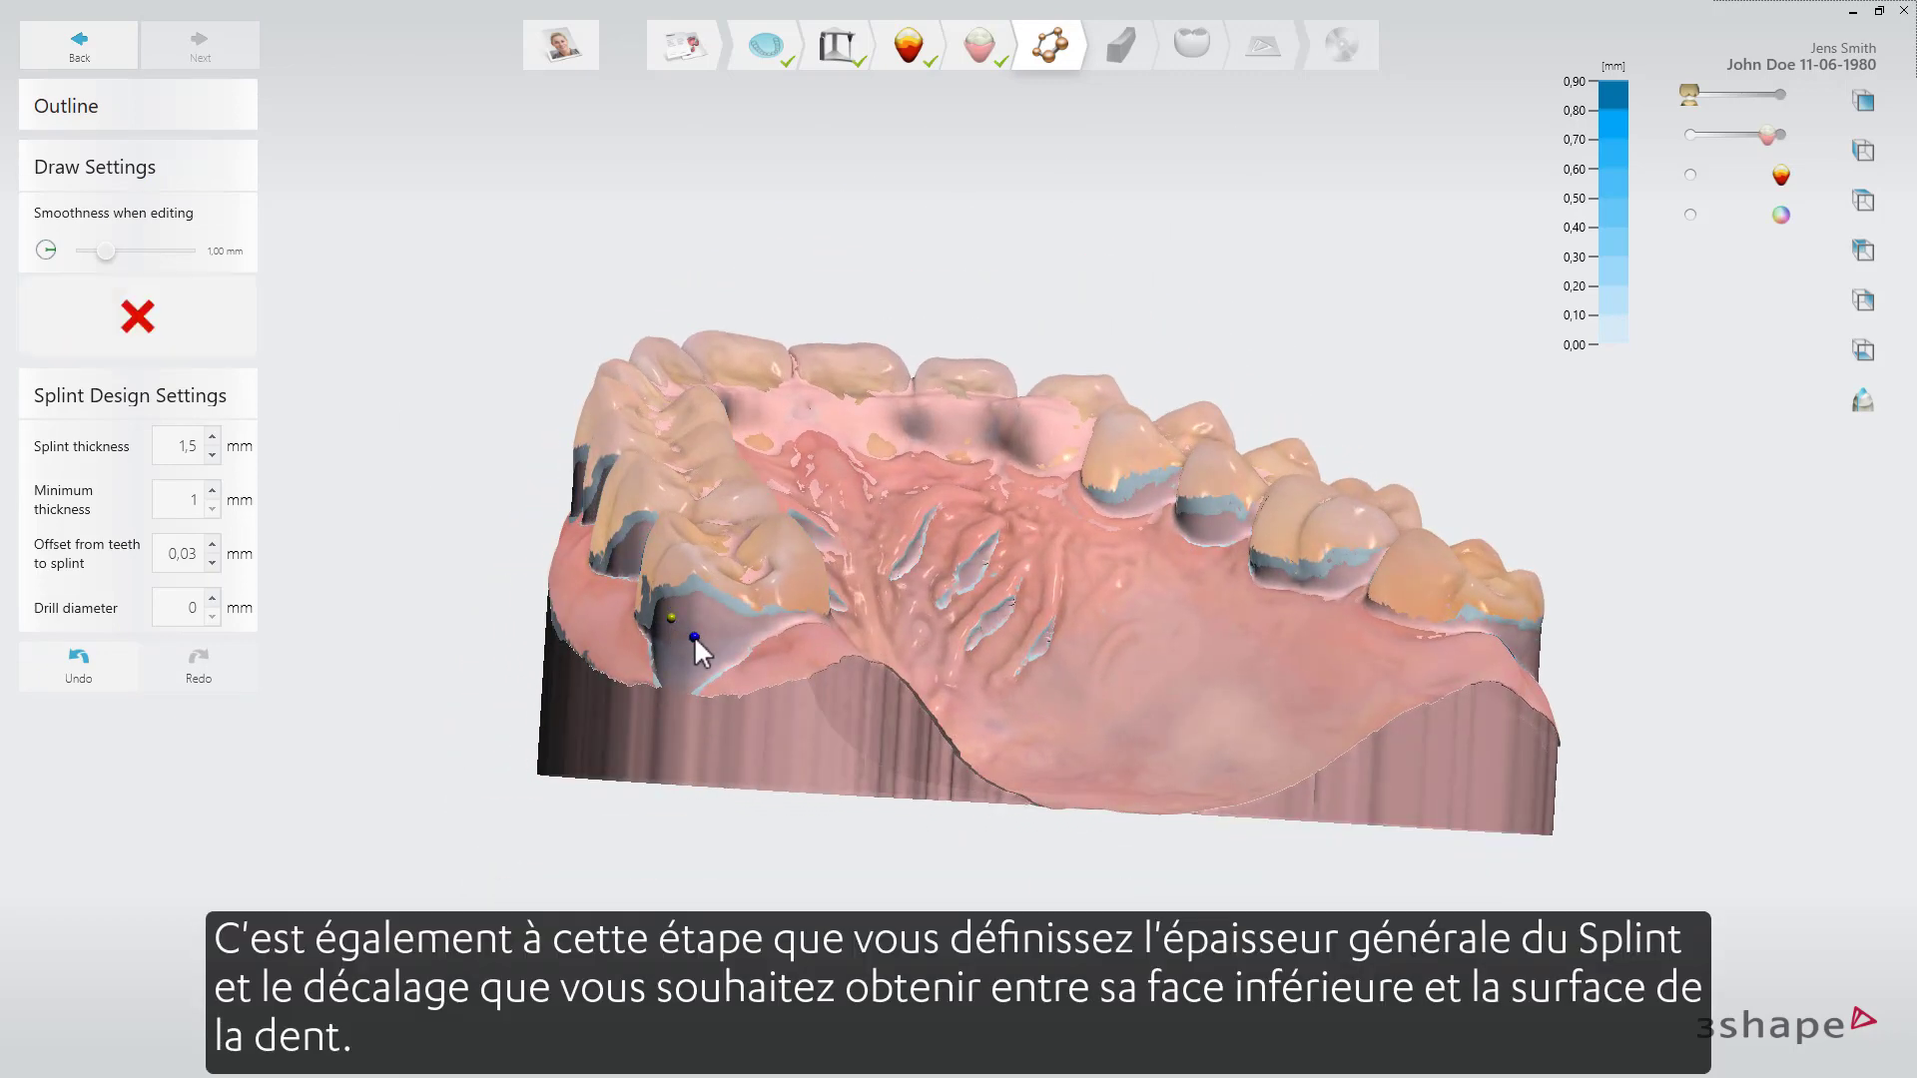
click(719, 624)
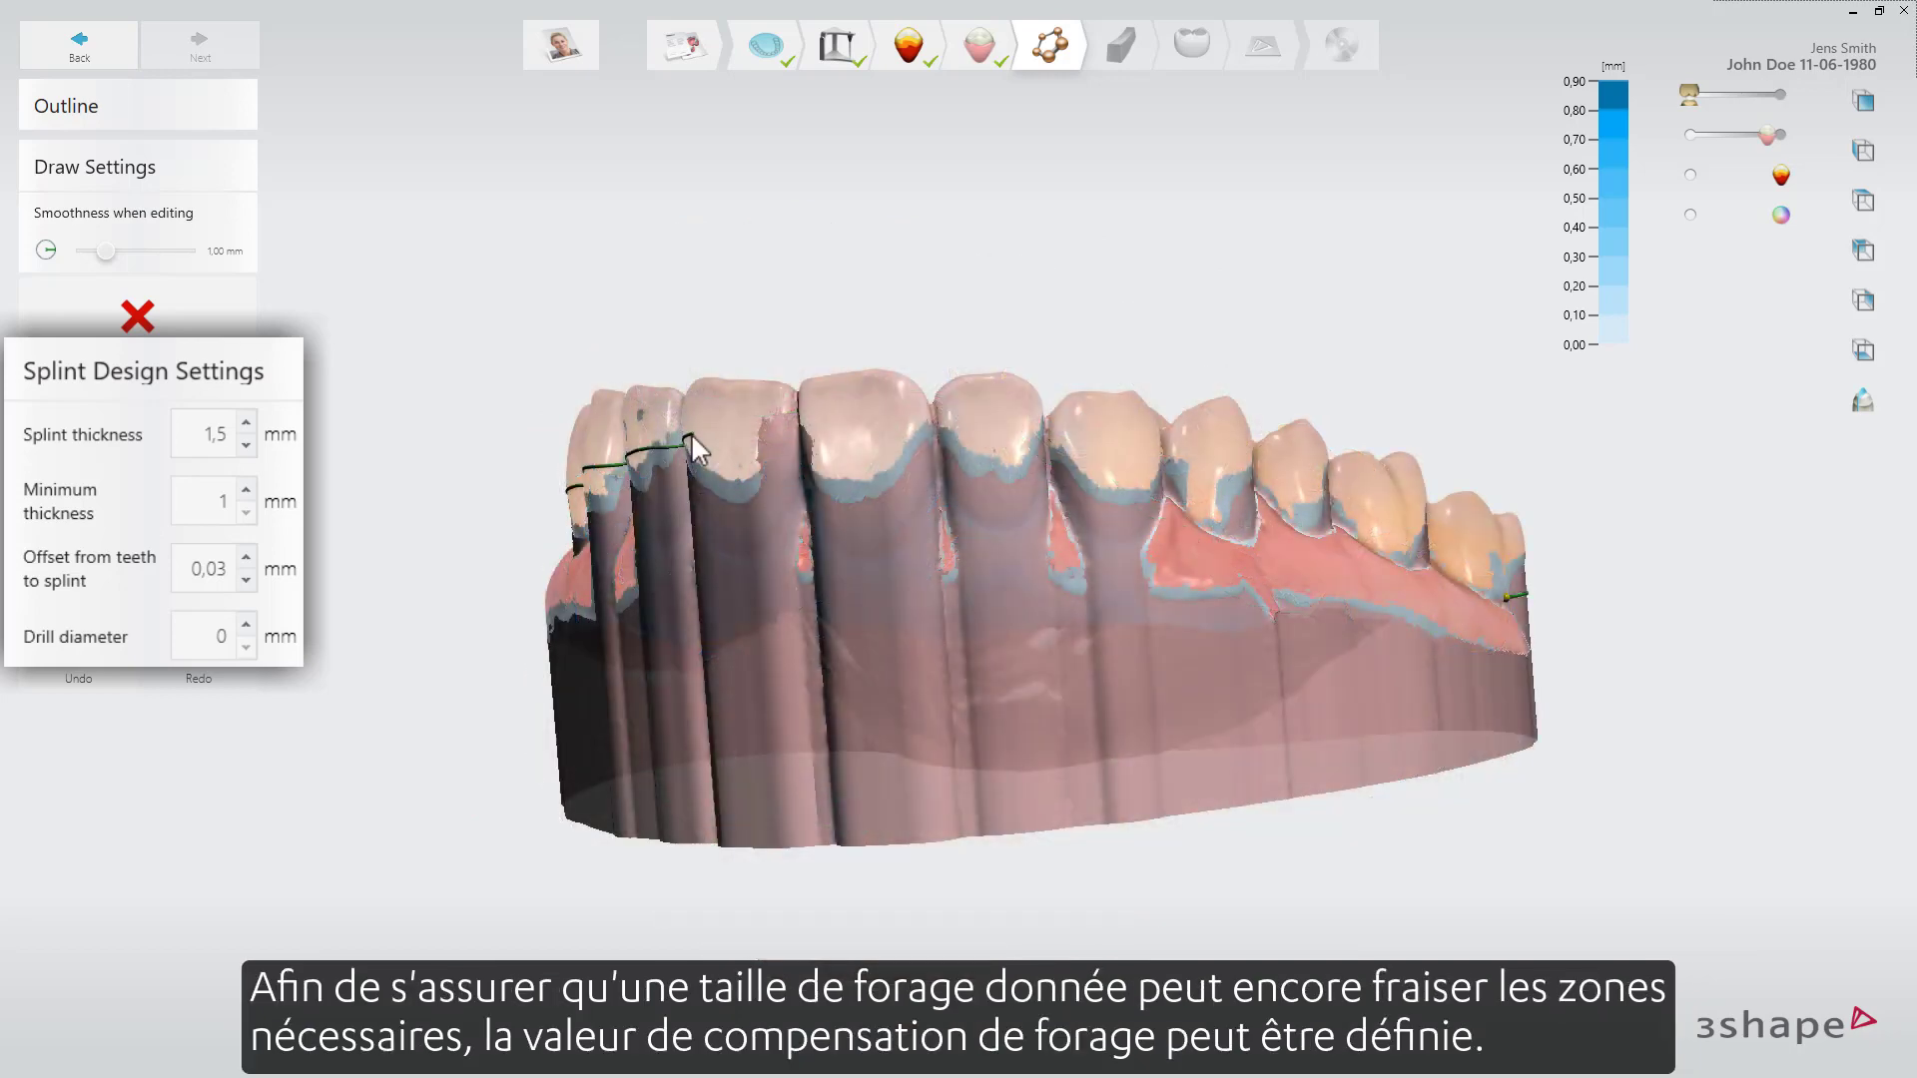
mouse_move(692, 447)
mouse_down()
mouse_move(991, 440)
mouse_move(1258, 514)
mouse_up()
right_drag(1258, 514, 573, 524)
Step: On Raise Surface, mark teeth to follow opposing cusps and teeth to raise to a flat plane
click(199, 45)
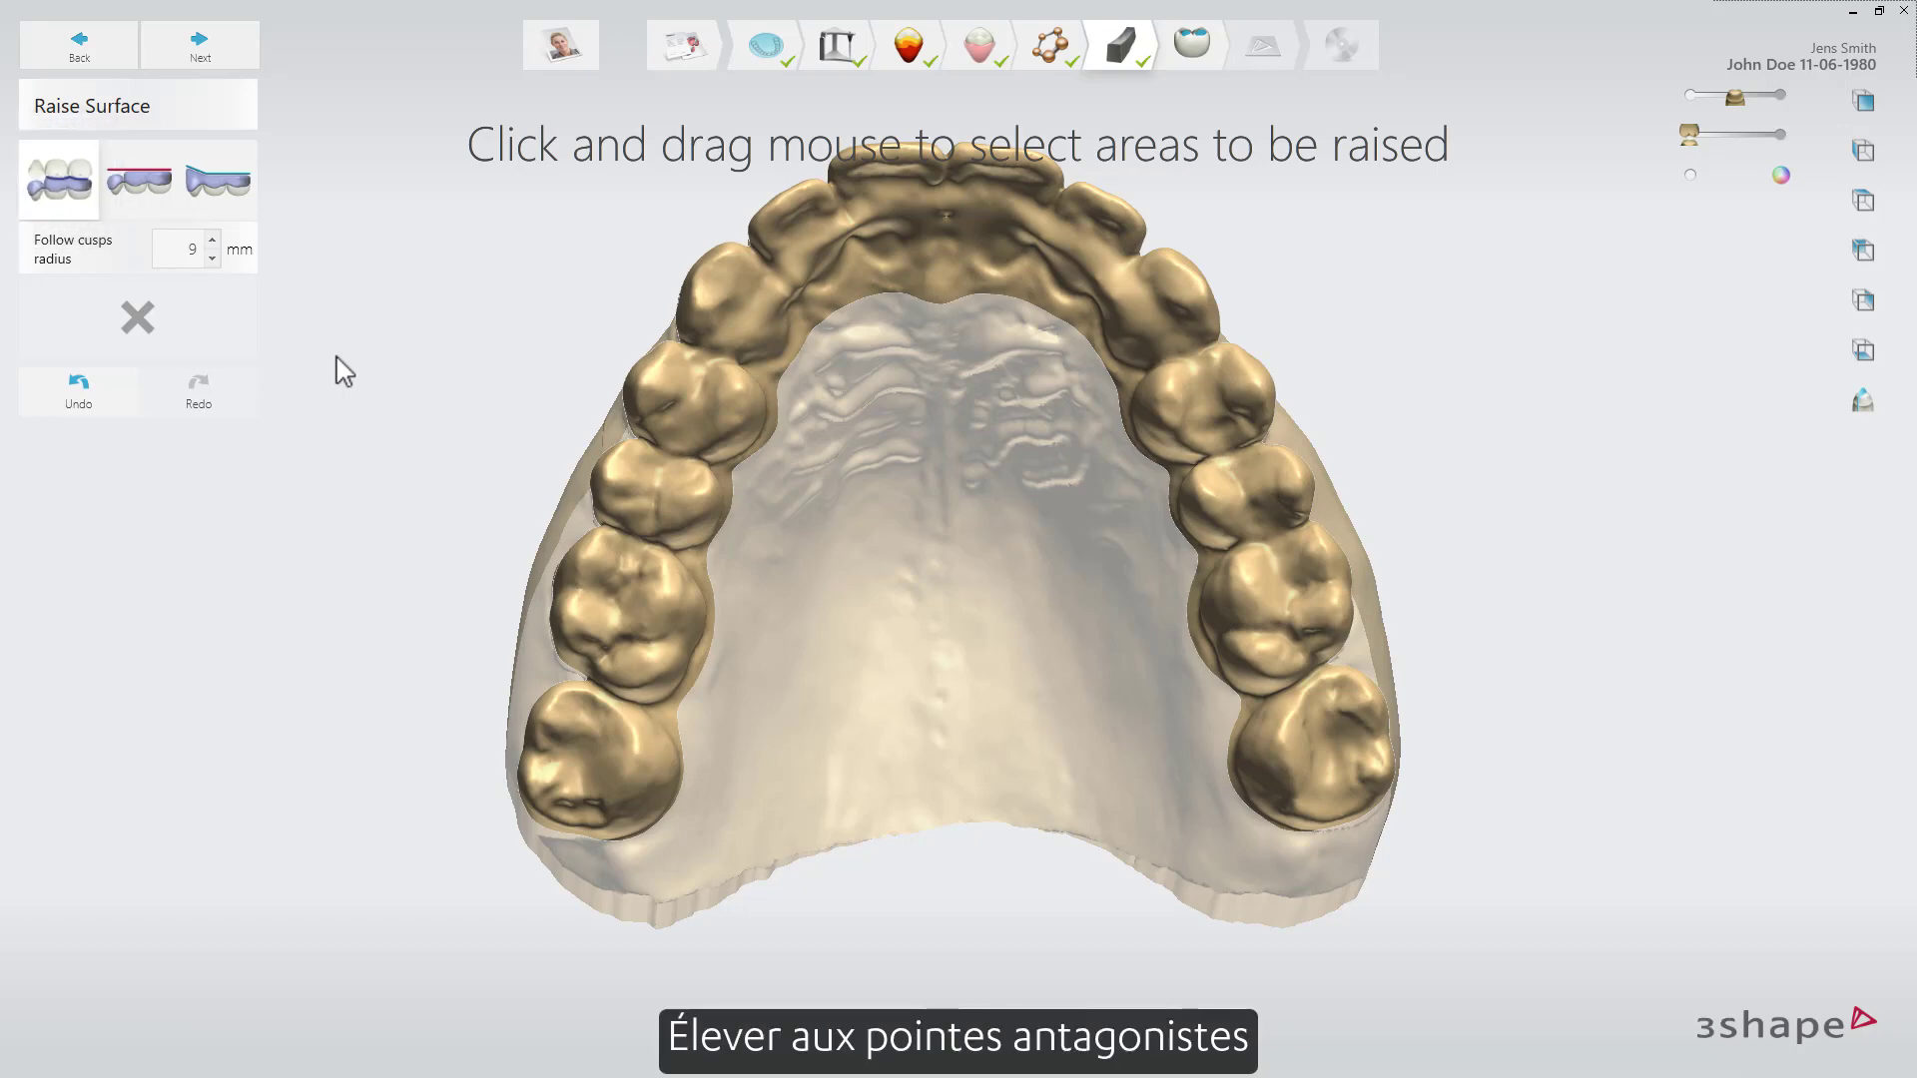
right_drag(868, 666, 899, 719)
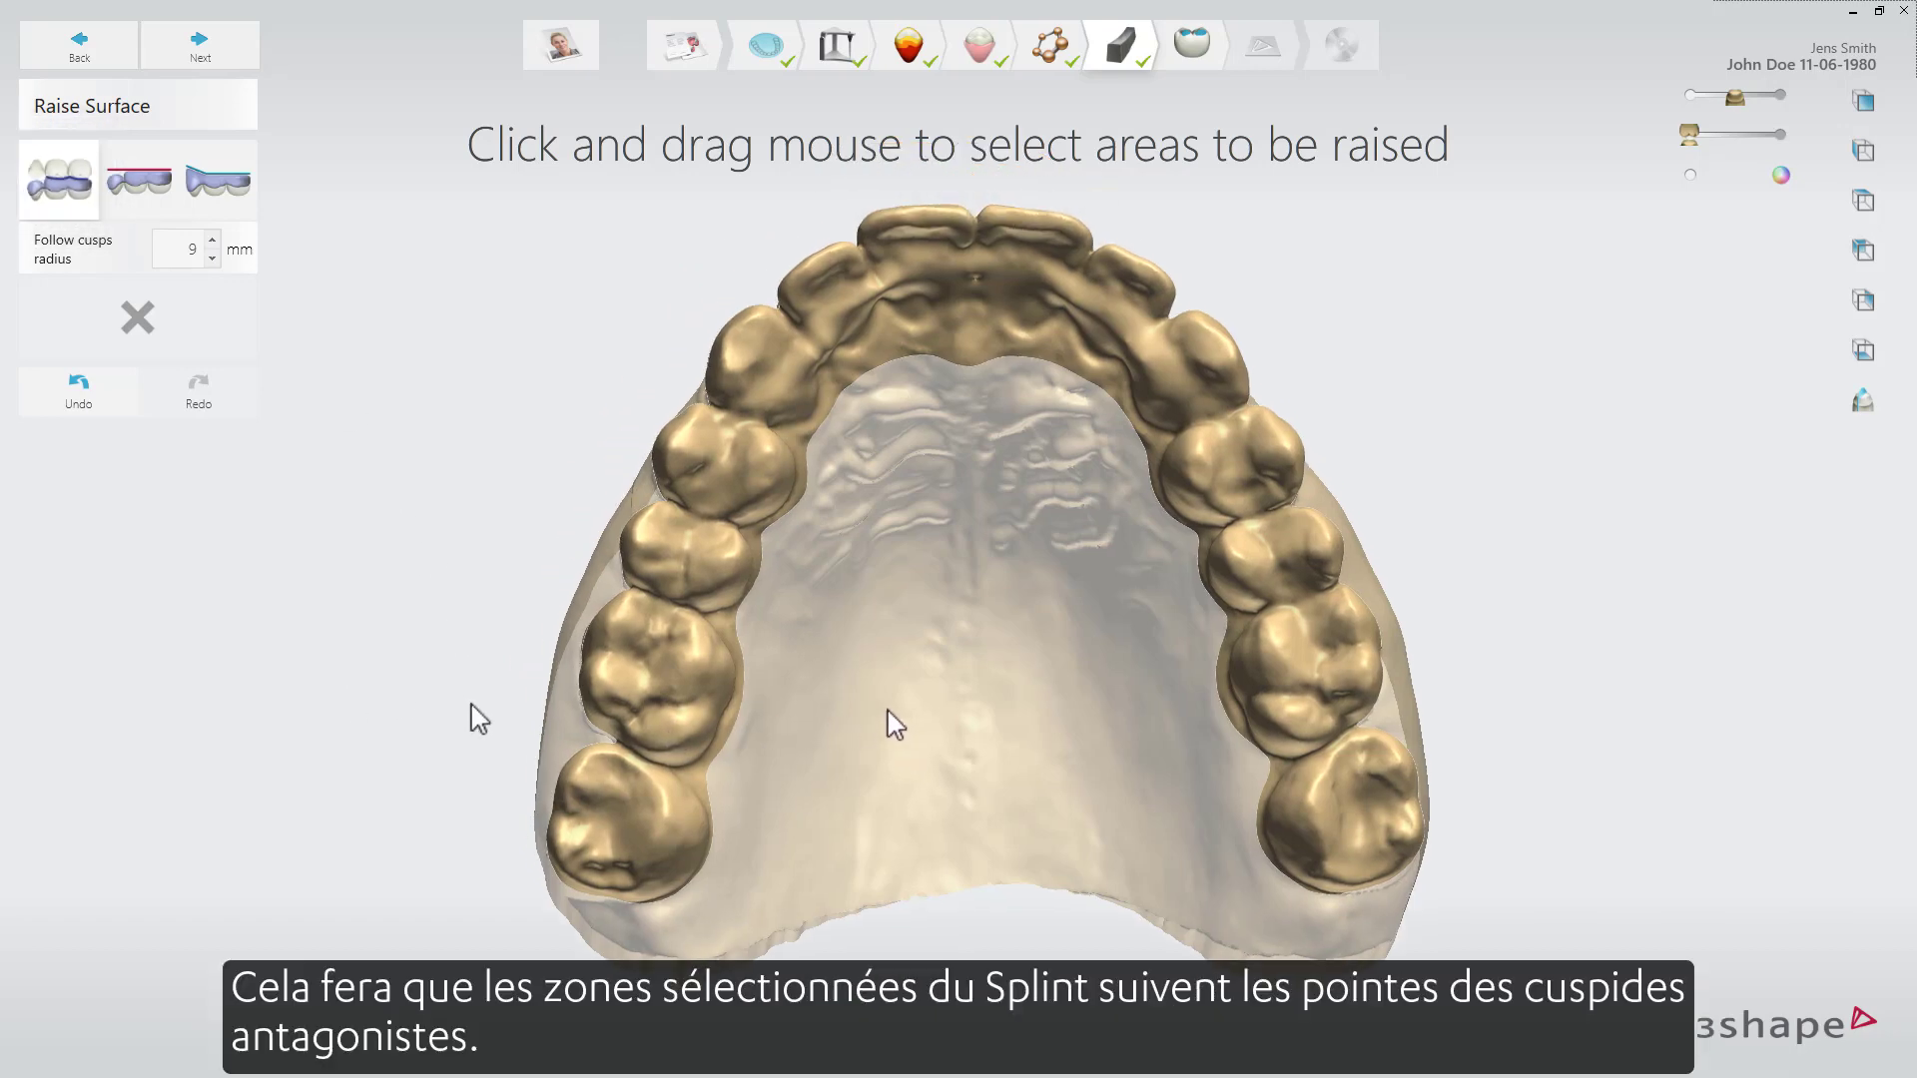
mouse_move(609, 906)
mouse_down()
mouse_move(700, 555)
mouse_move(807, 365)
mouse_move(902, 274)
mouse_move(1069, 270)
mouse_move(1177, 394)
mouse_move(1286, 578)
mouse_move(1321, 953)
mouse_up()
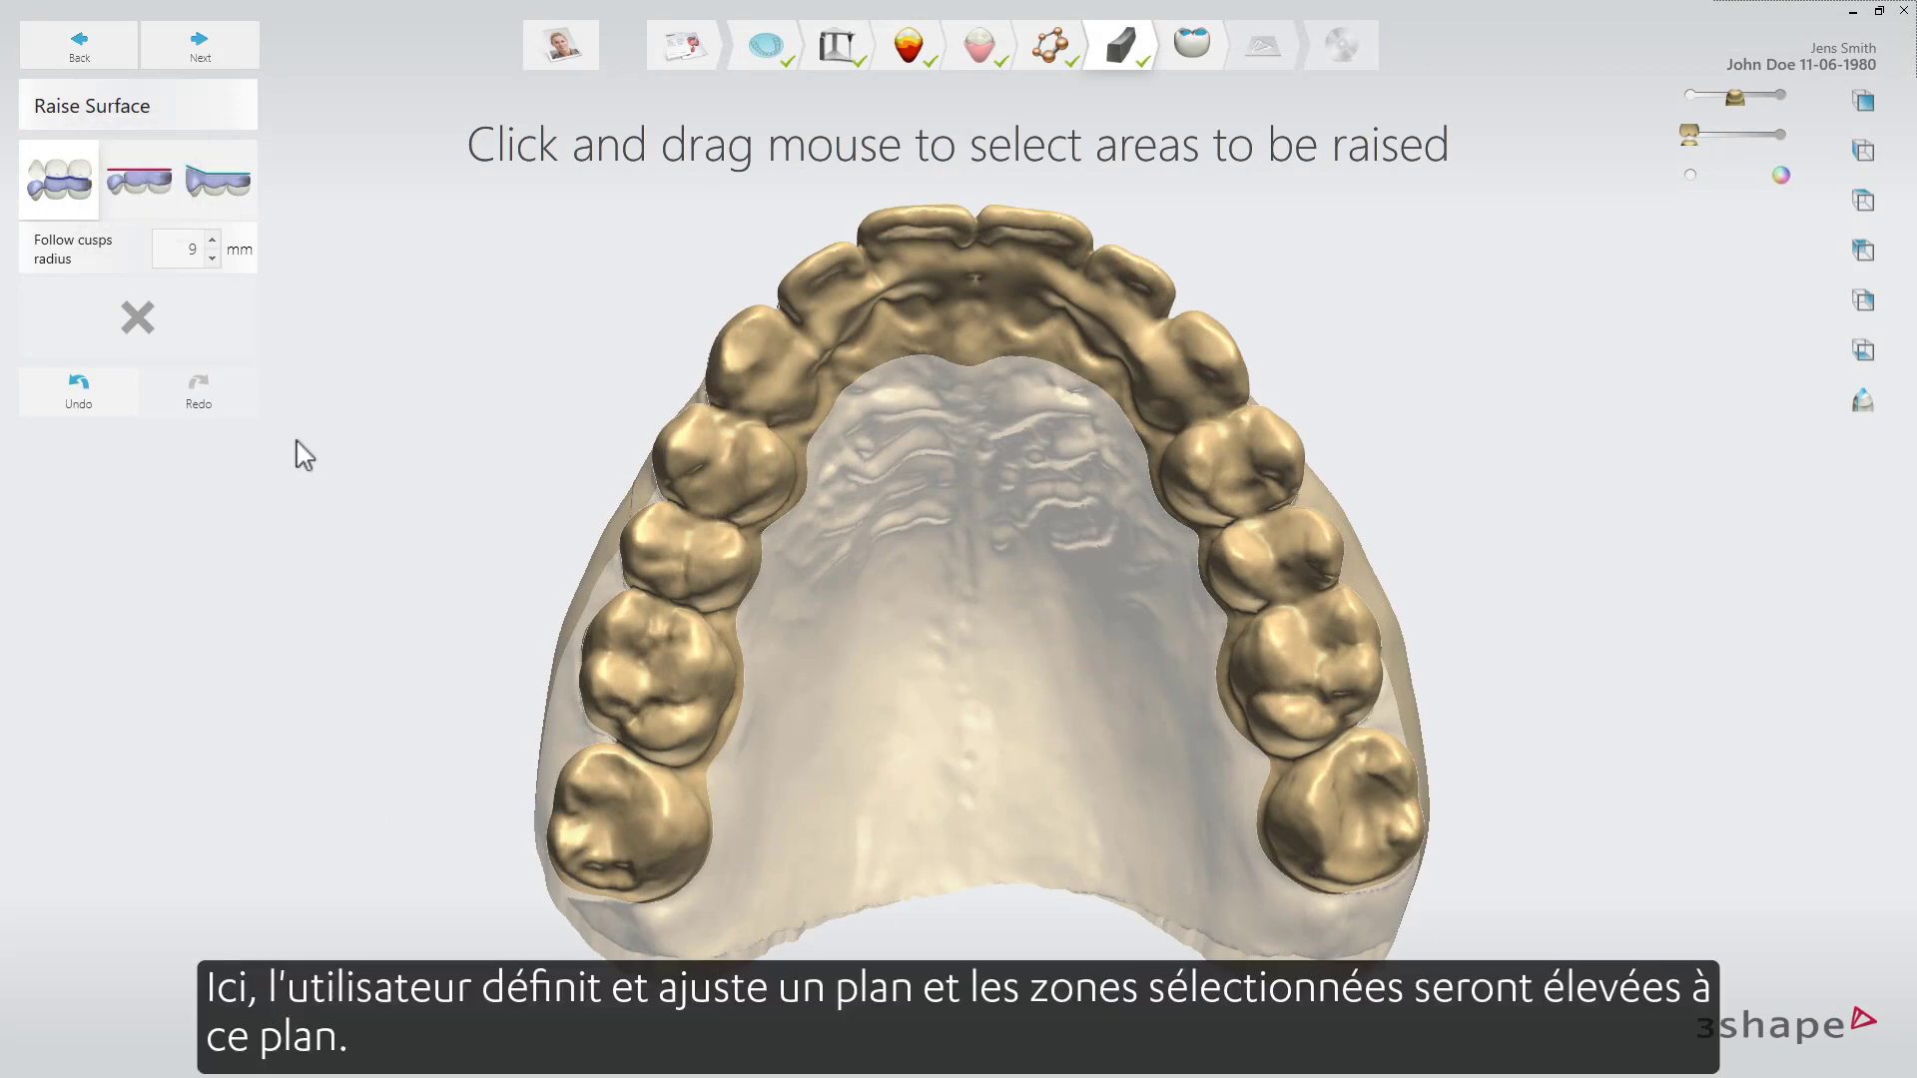
click(167, 212)
mouse_move(617, 922)
mouse_down()
mouse_move(663, 639)
mouse_move(845, 298)
mouse_move(1078, 310)
mouse_move(1263, 739)
mouse_move(1347, 838)
mouse_up()
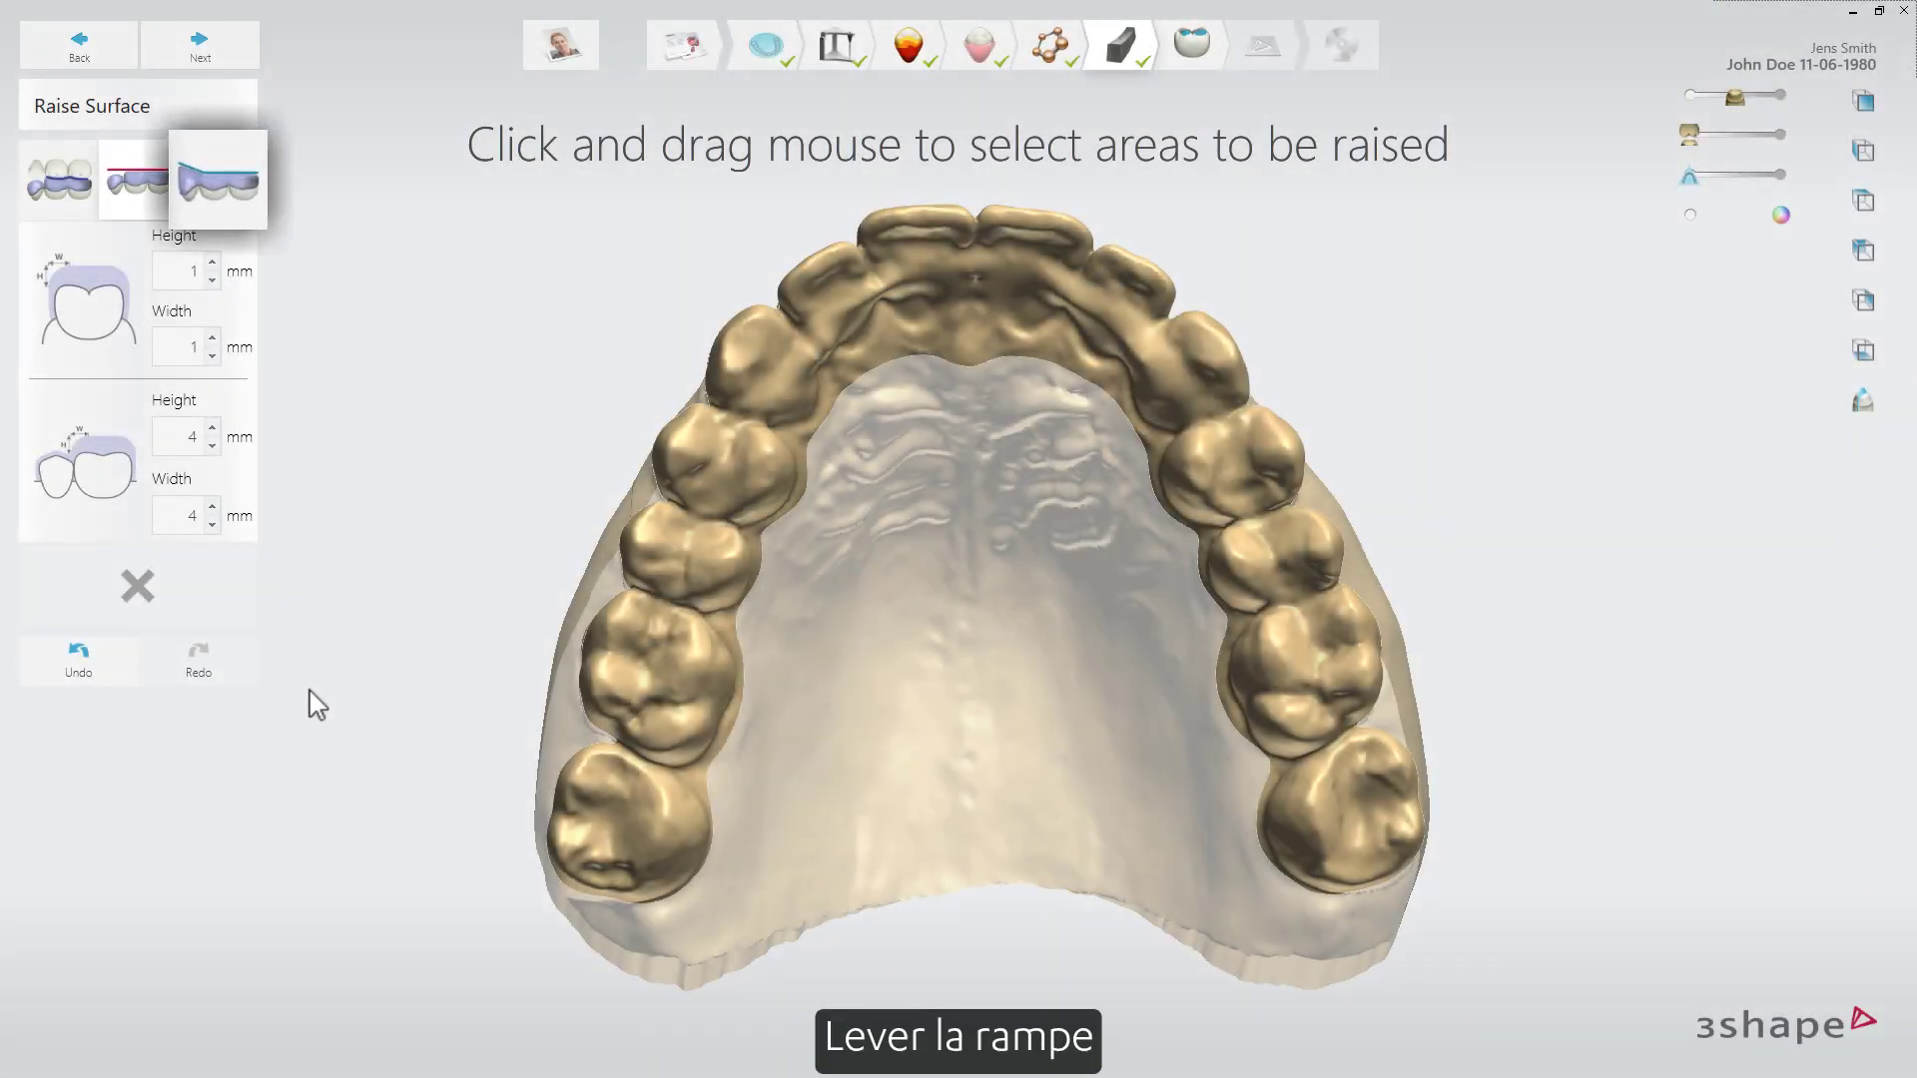
Step: Raise the left back teeth and front teeth as ramps with a 20° ramp angle
click(223, 191)
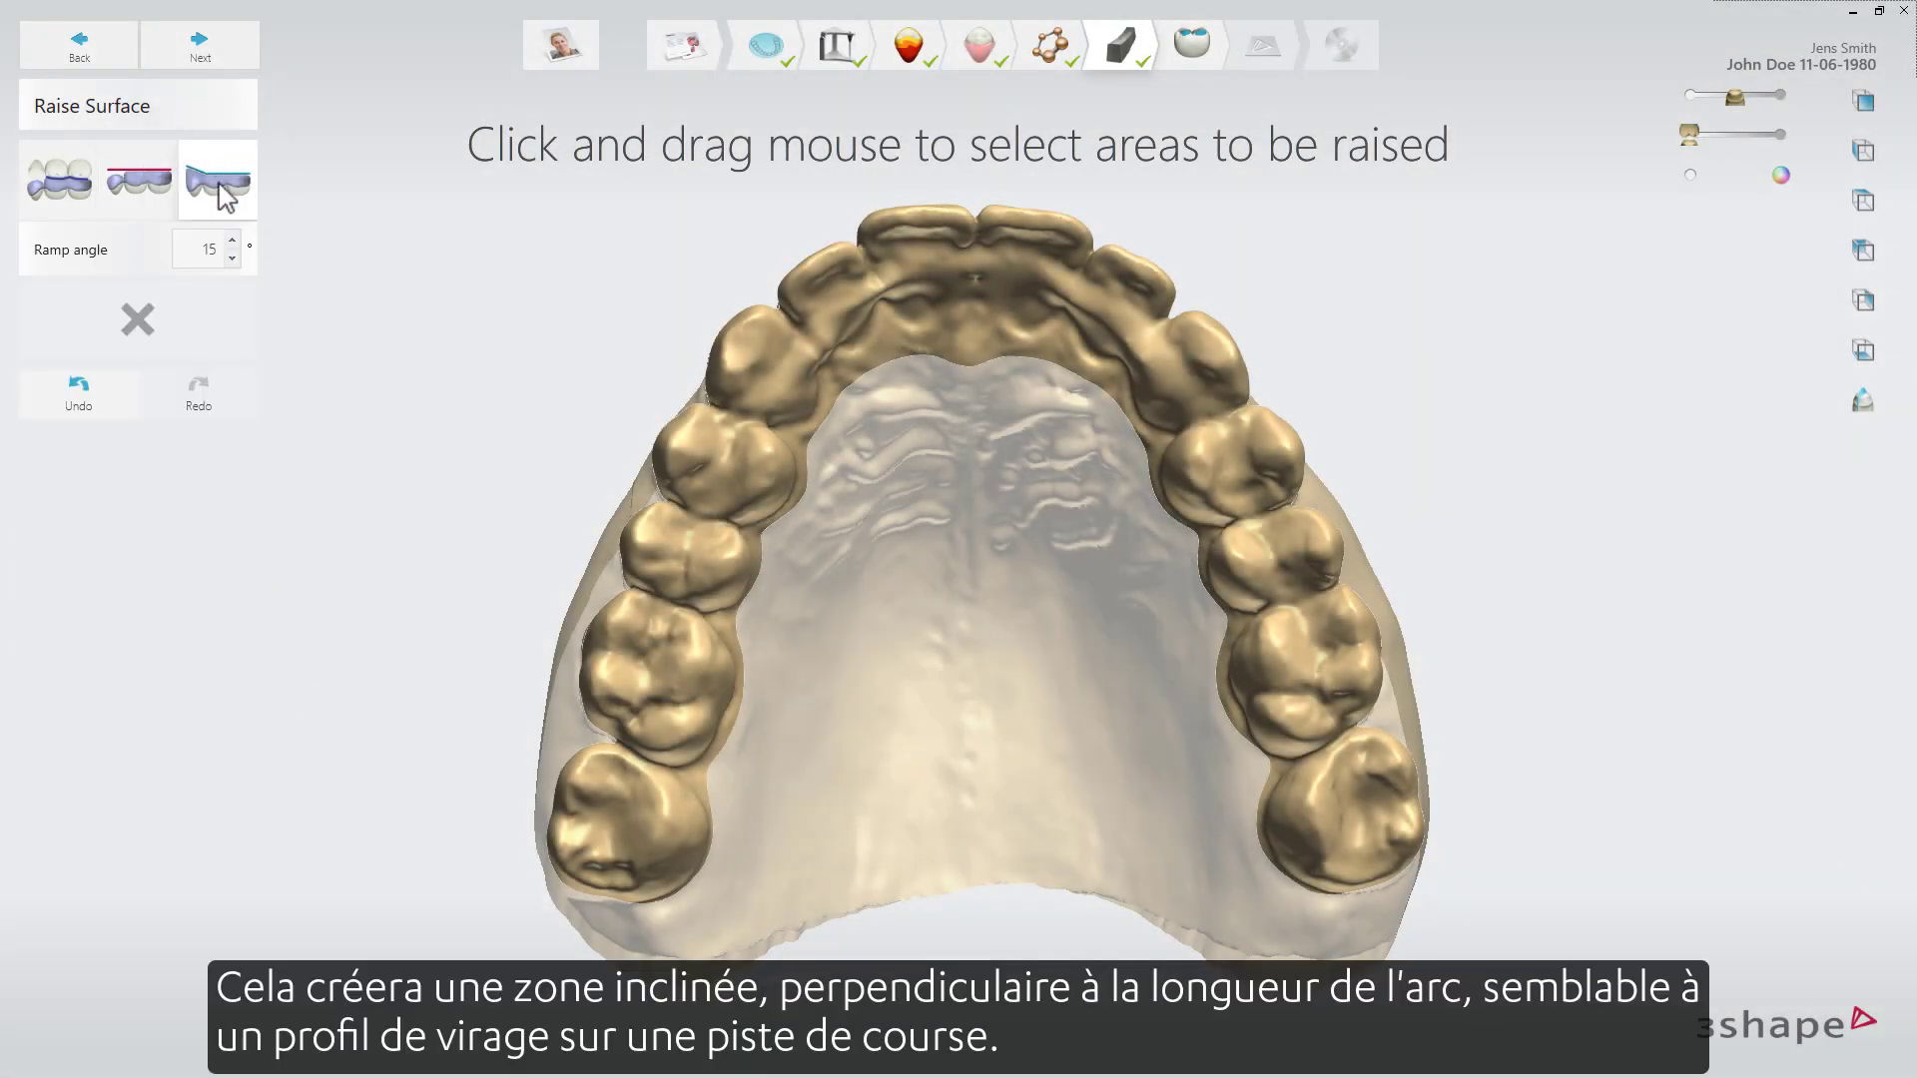
mouse_move(596, 888)
mouse_down()
mouse_move(677, 637)
mouse_move(774, 444)
mouse_move(878, 336)
mouse_move(1062, 311)
mouse_move(1176, 458)
mouse_move(1279, 752)
mouse_move(1298, 925)
mouse_up()
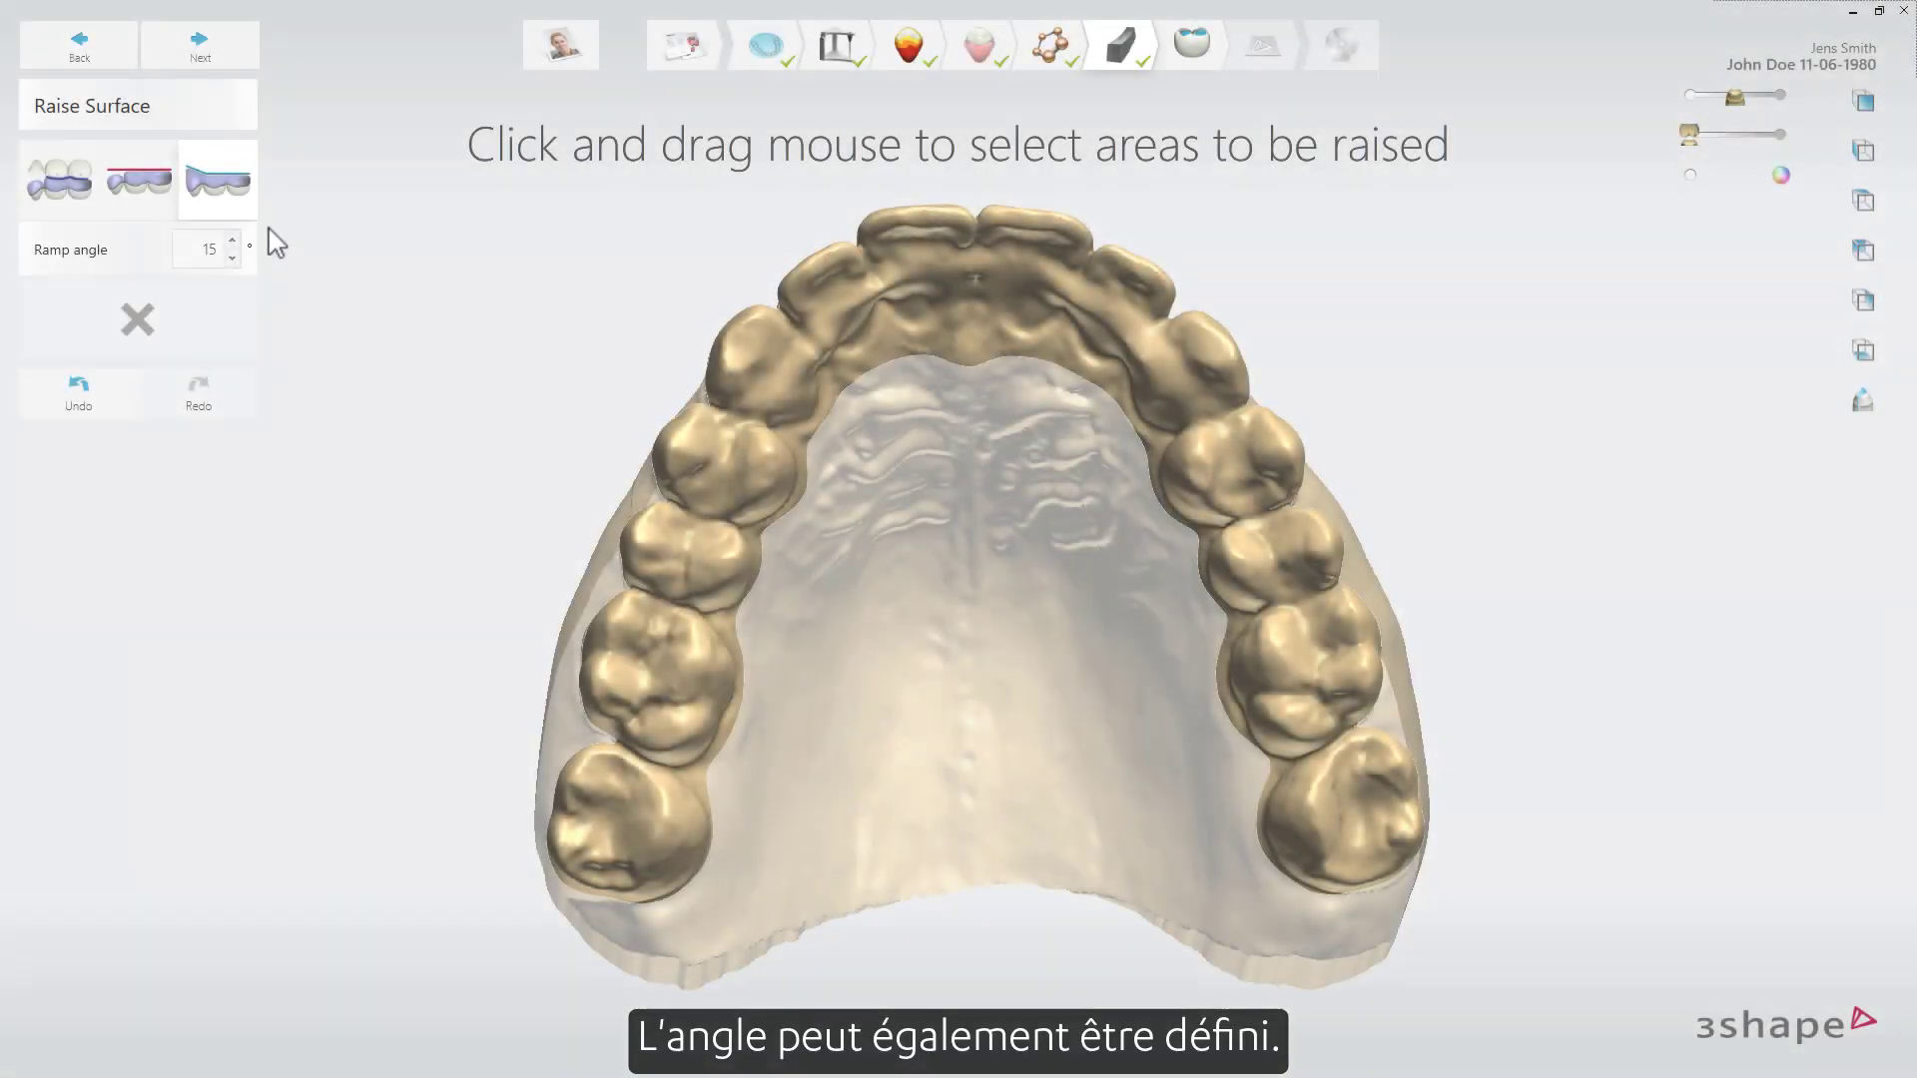
click(232, 241)
click(233, 240)
click(233, 240)
click(233, 240)
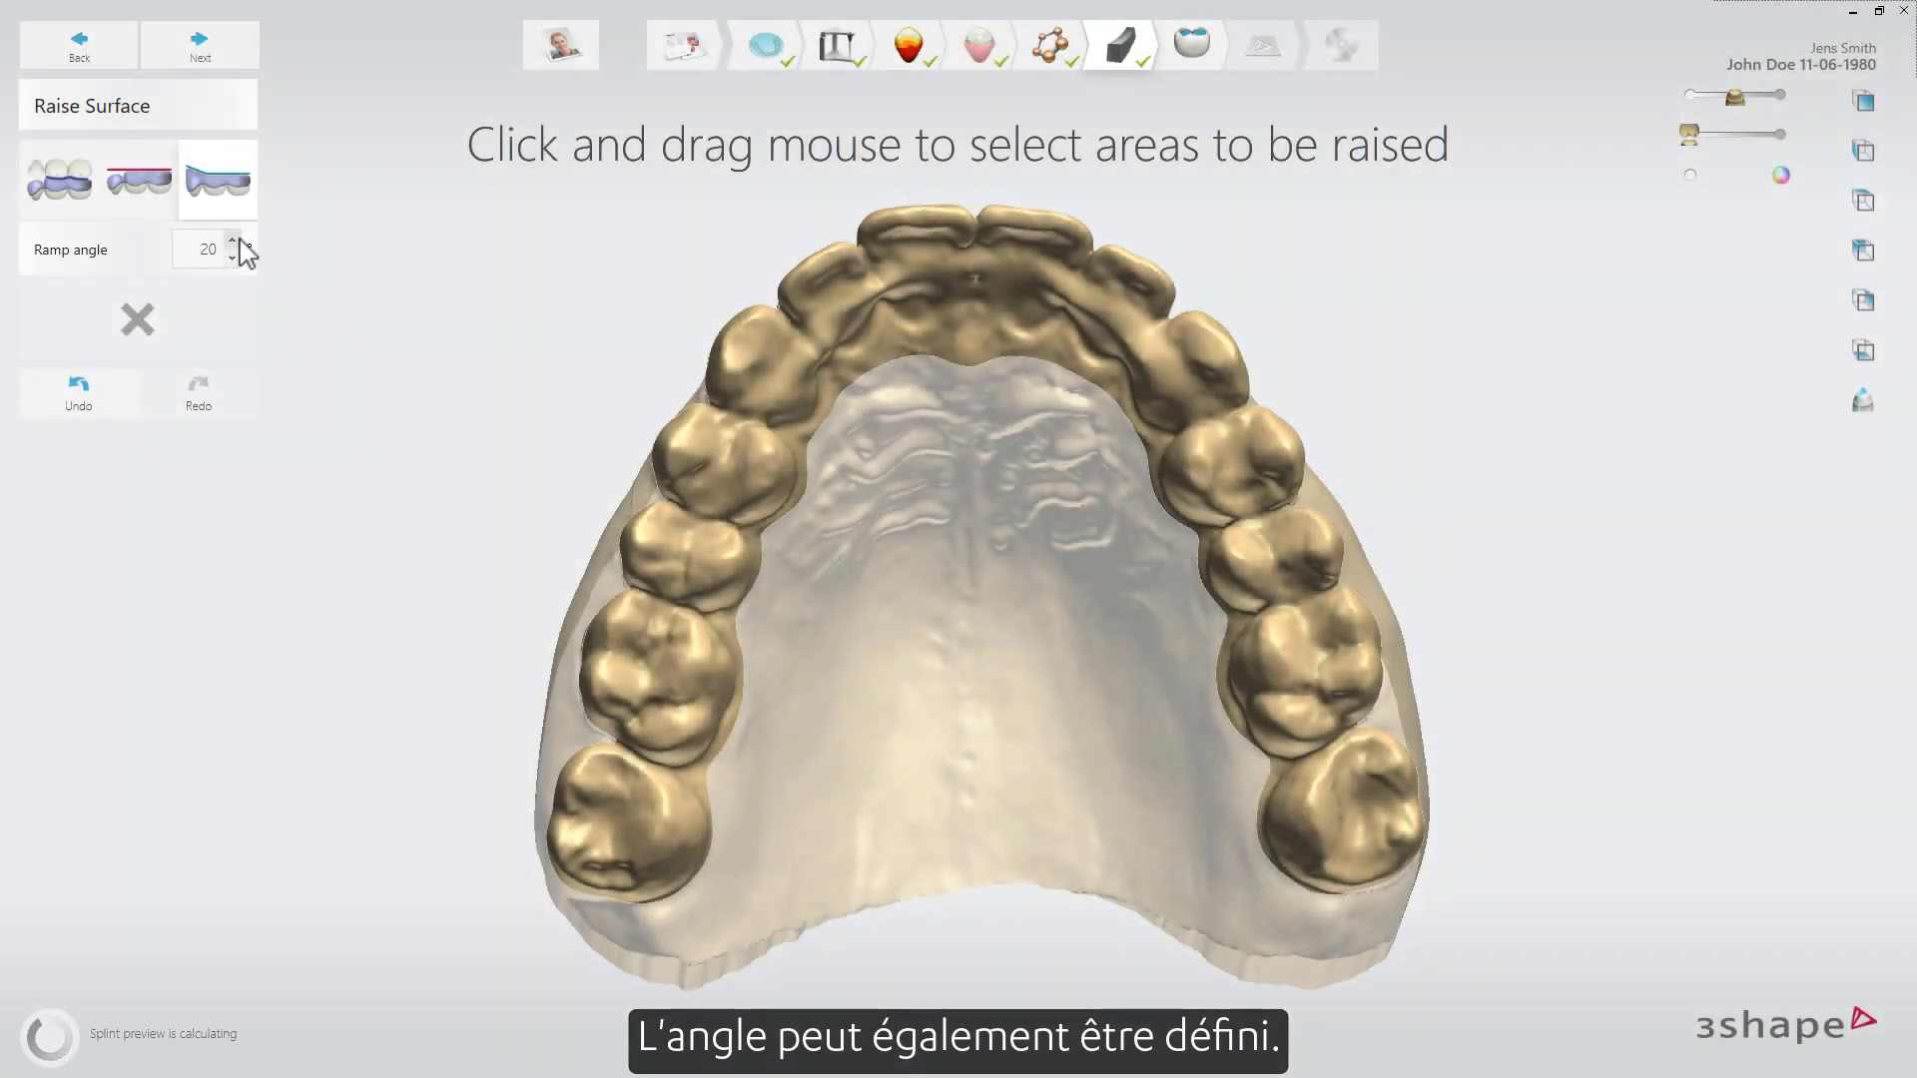
mouse_move(735, 416)
mouse_down()
mouse_move(816, 353)
mouse_move(950, 304)
mouse_move(1113, 301)
mouse_move(1252, 393)
mouse_up()
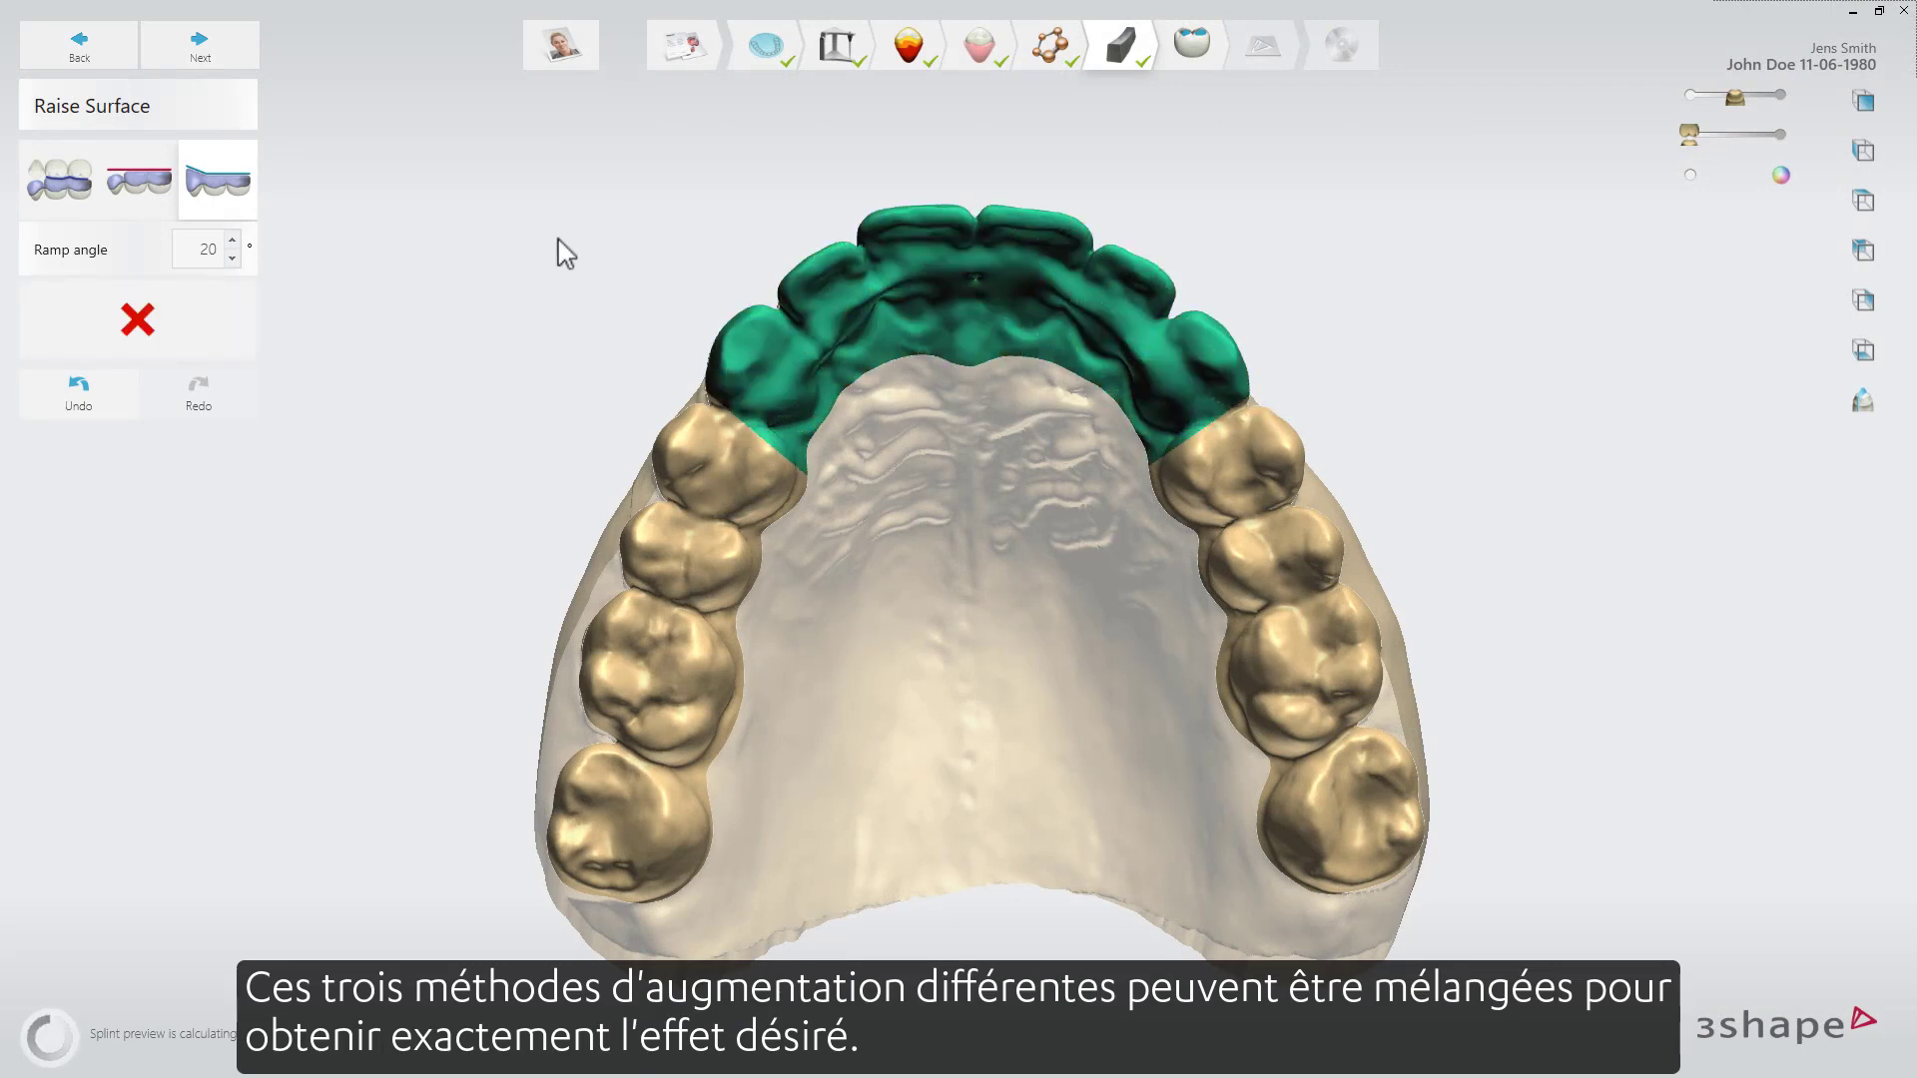
Step: Mark the left and right back teeth to follow the opposing cusps
click(58, 185)
mouse_move(631, 925)
mouse_down()
mouse_move(608, 825)
mouse_move(640, 628)
mouse_move(708, 445)
mouse_move(769, 398)
mouse_up()
mouse_move(1212, 429)
mouse_down()
mouse_move(1318, 846)
mouse_move(1304, 991)
mouse_up()
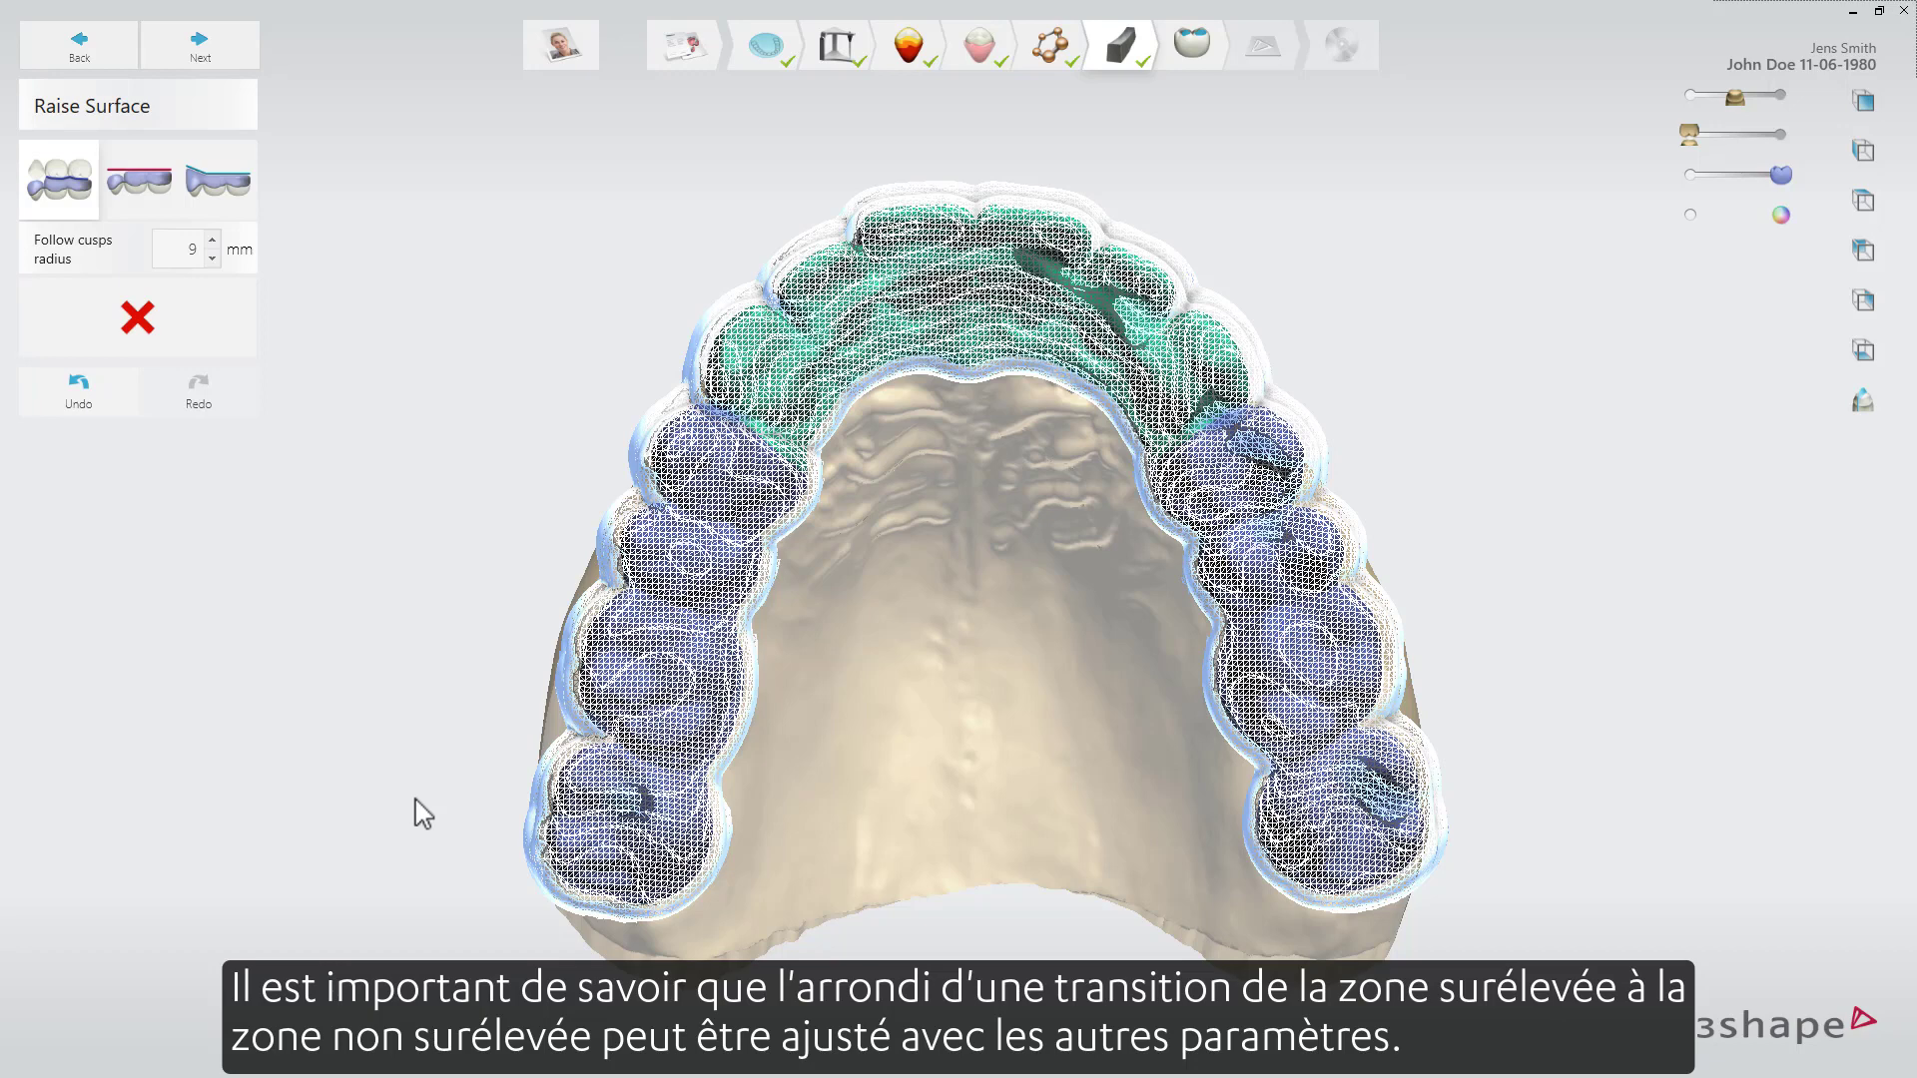
Step: Correct the thin design, run the articulator, and adapt contacts at 0,01 using Push design
click(200, 45)
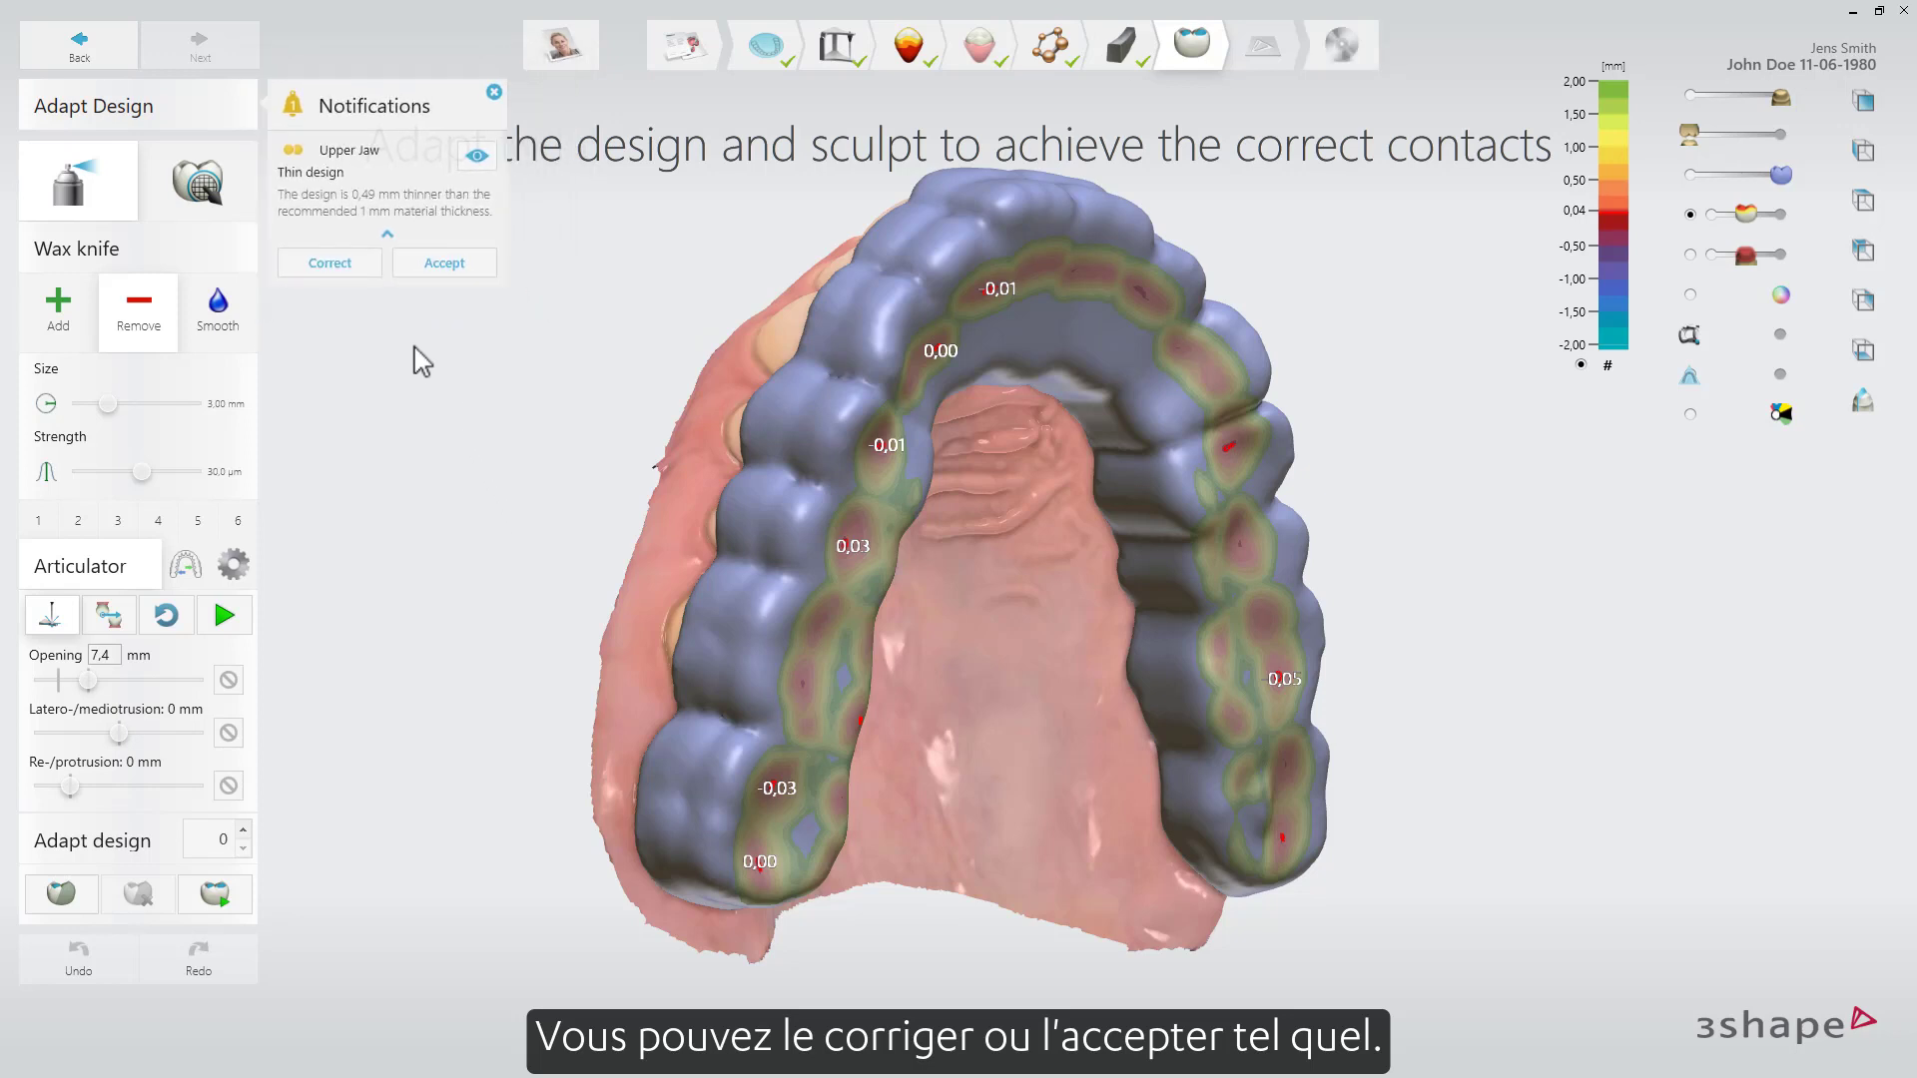
click(359, 266)
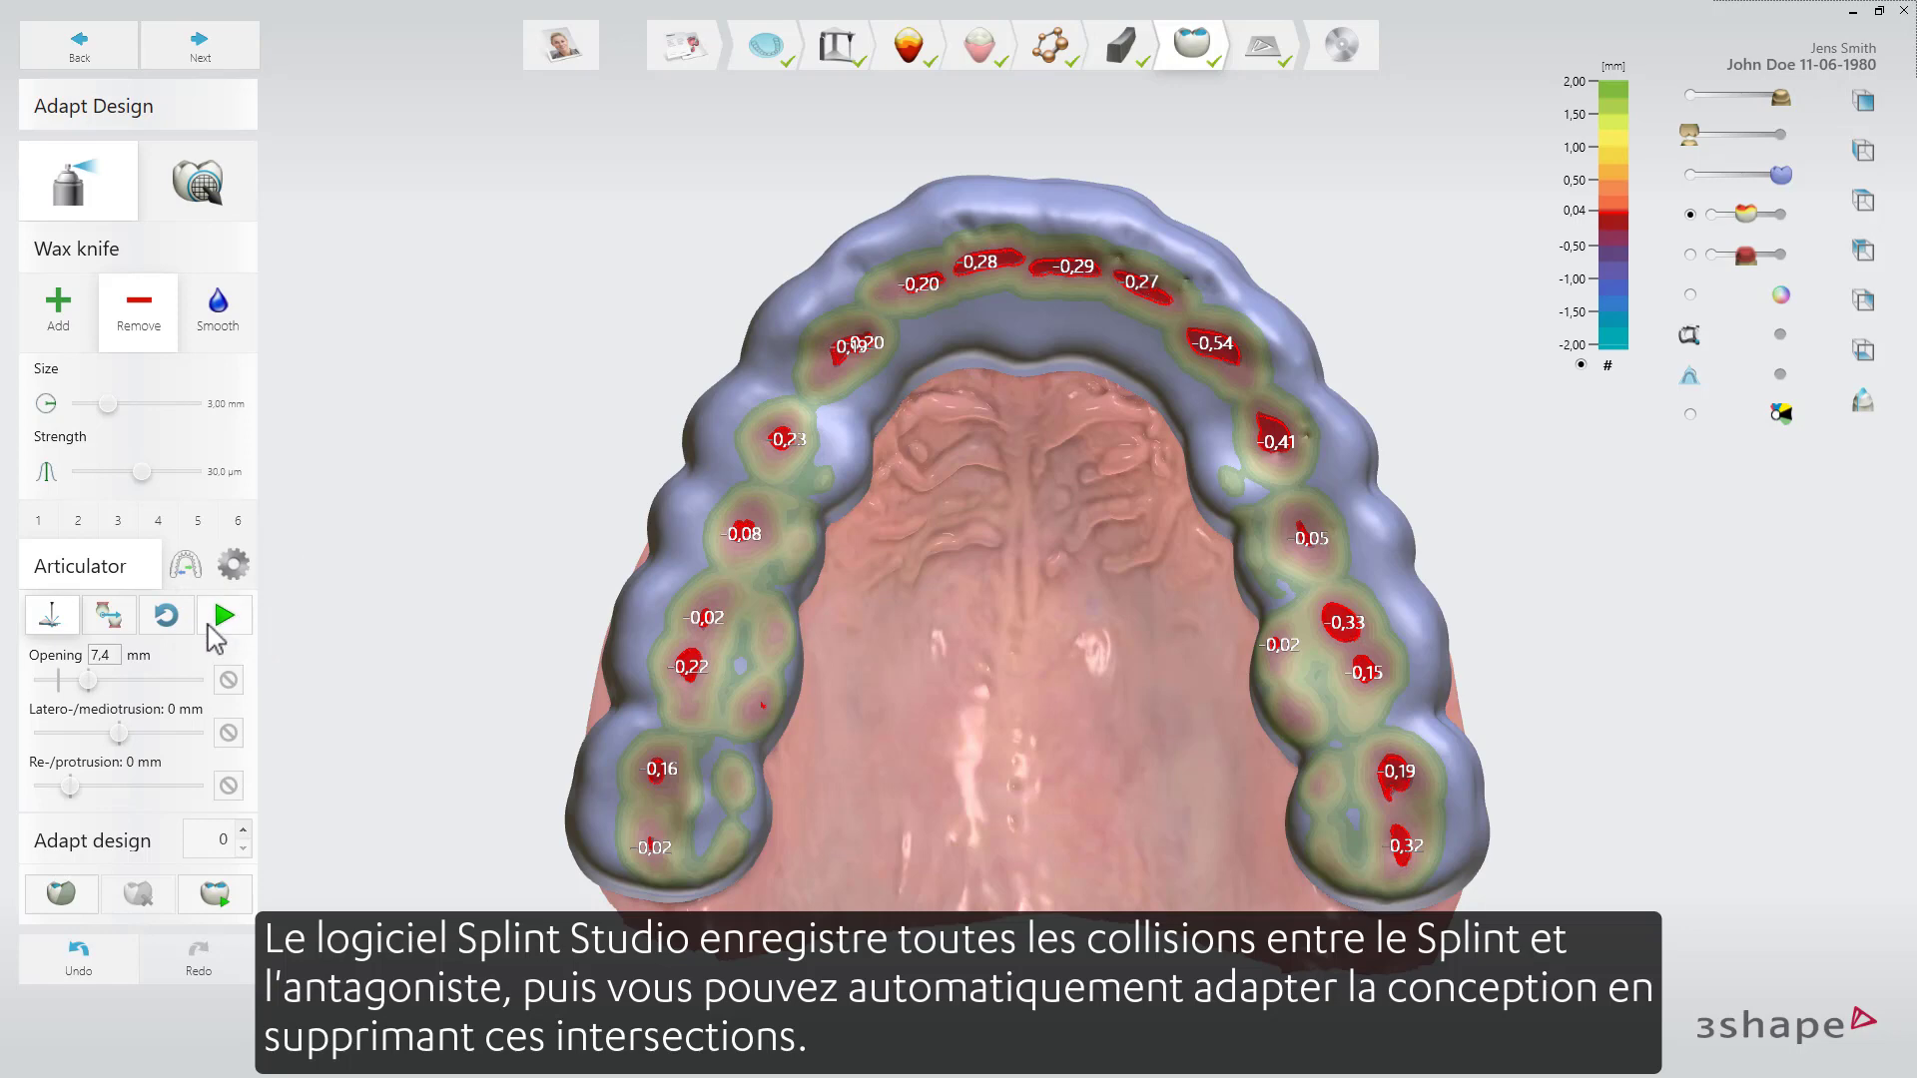
click(223, 621)
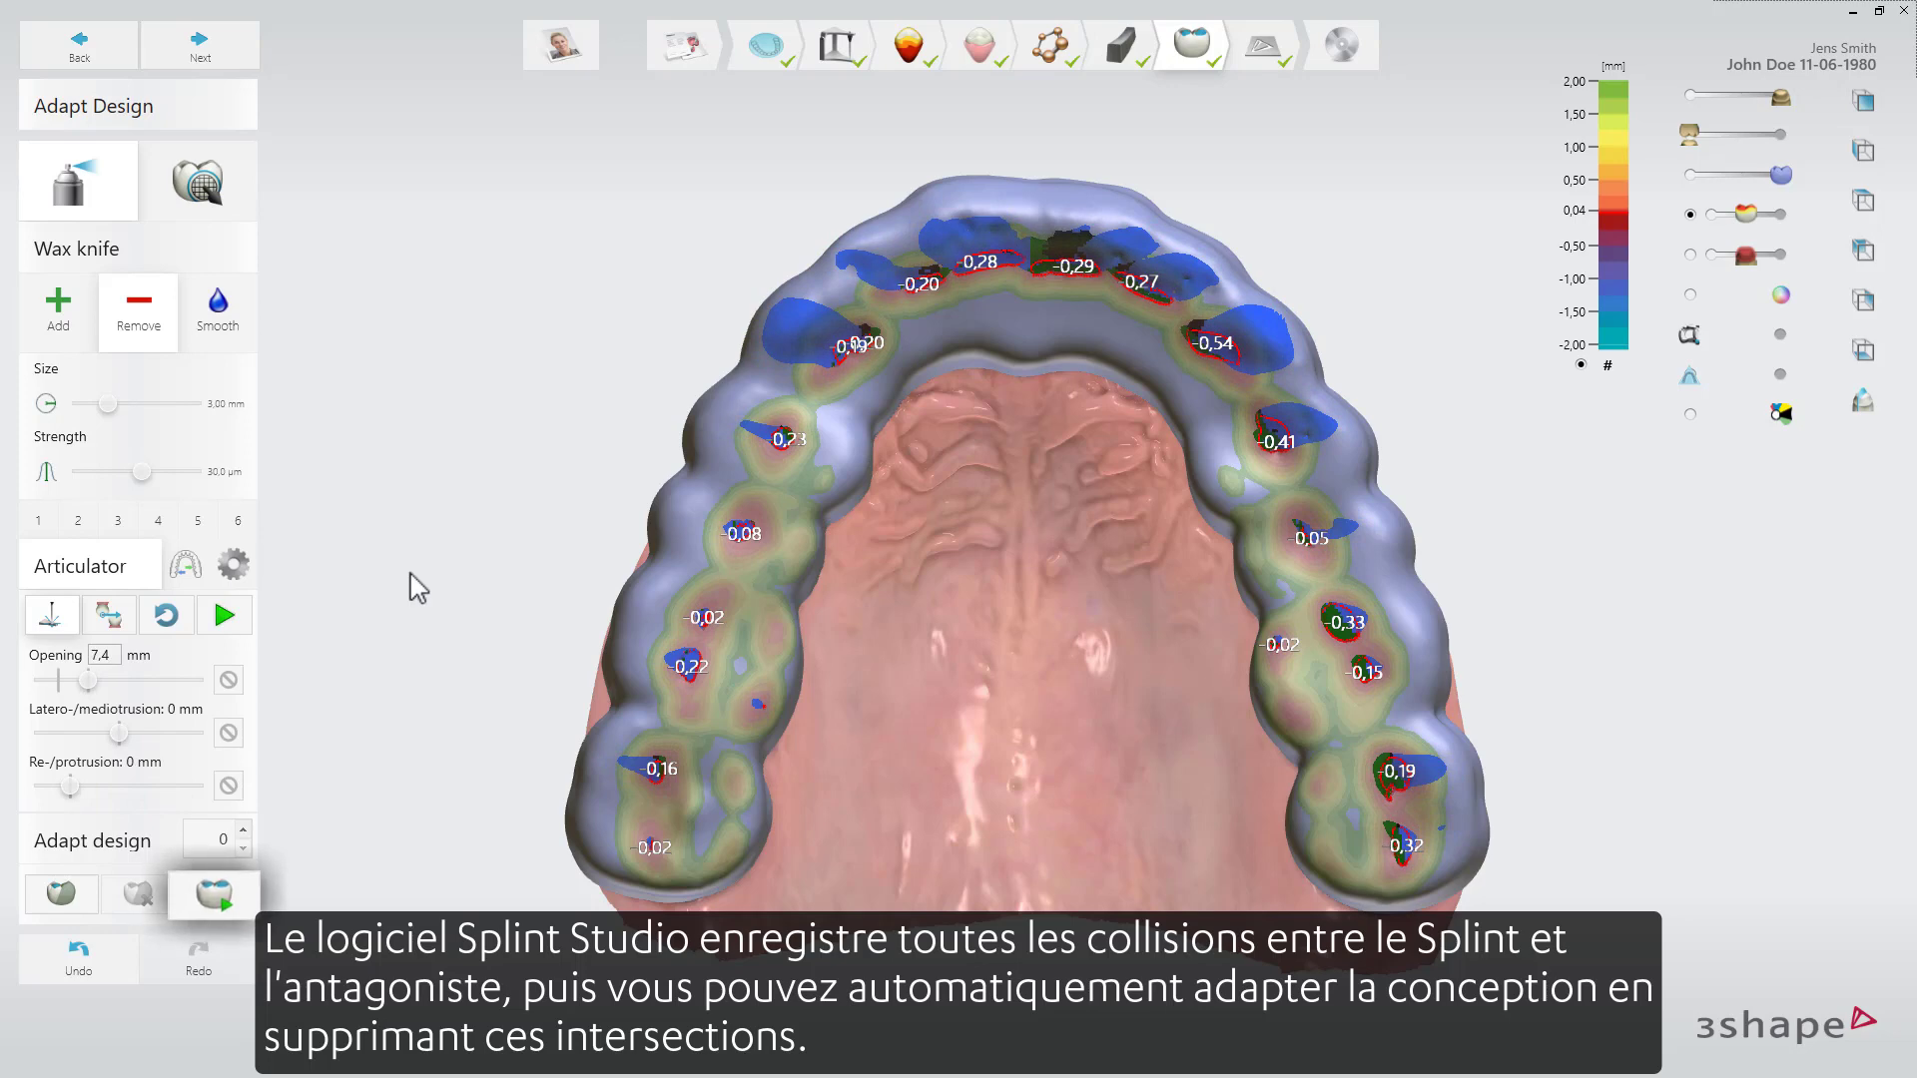
click(243, 829)
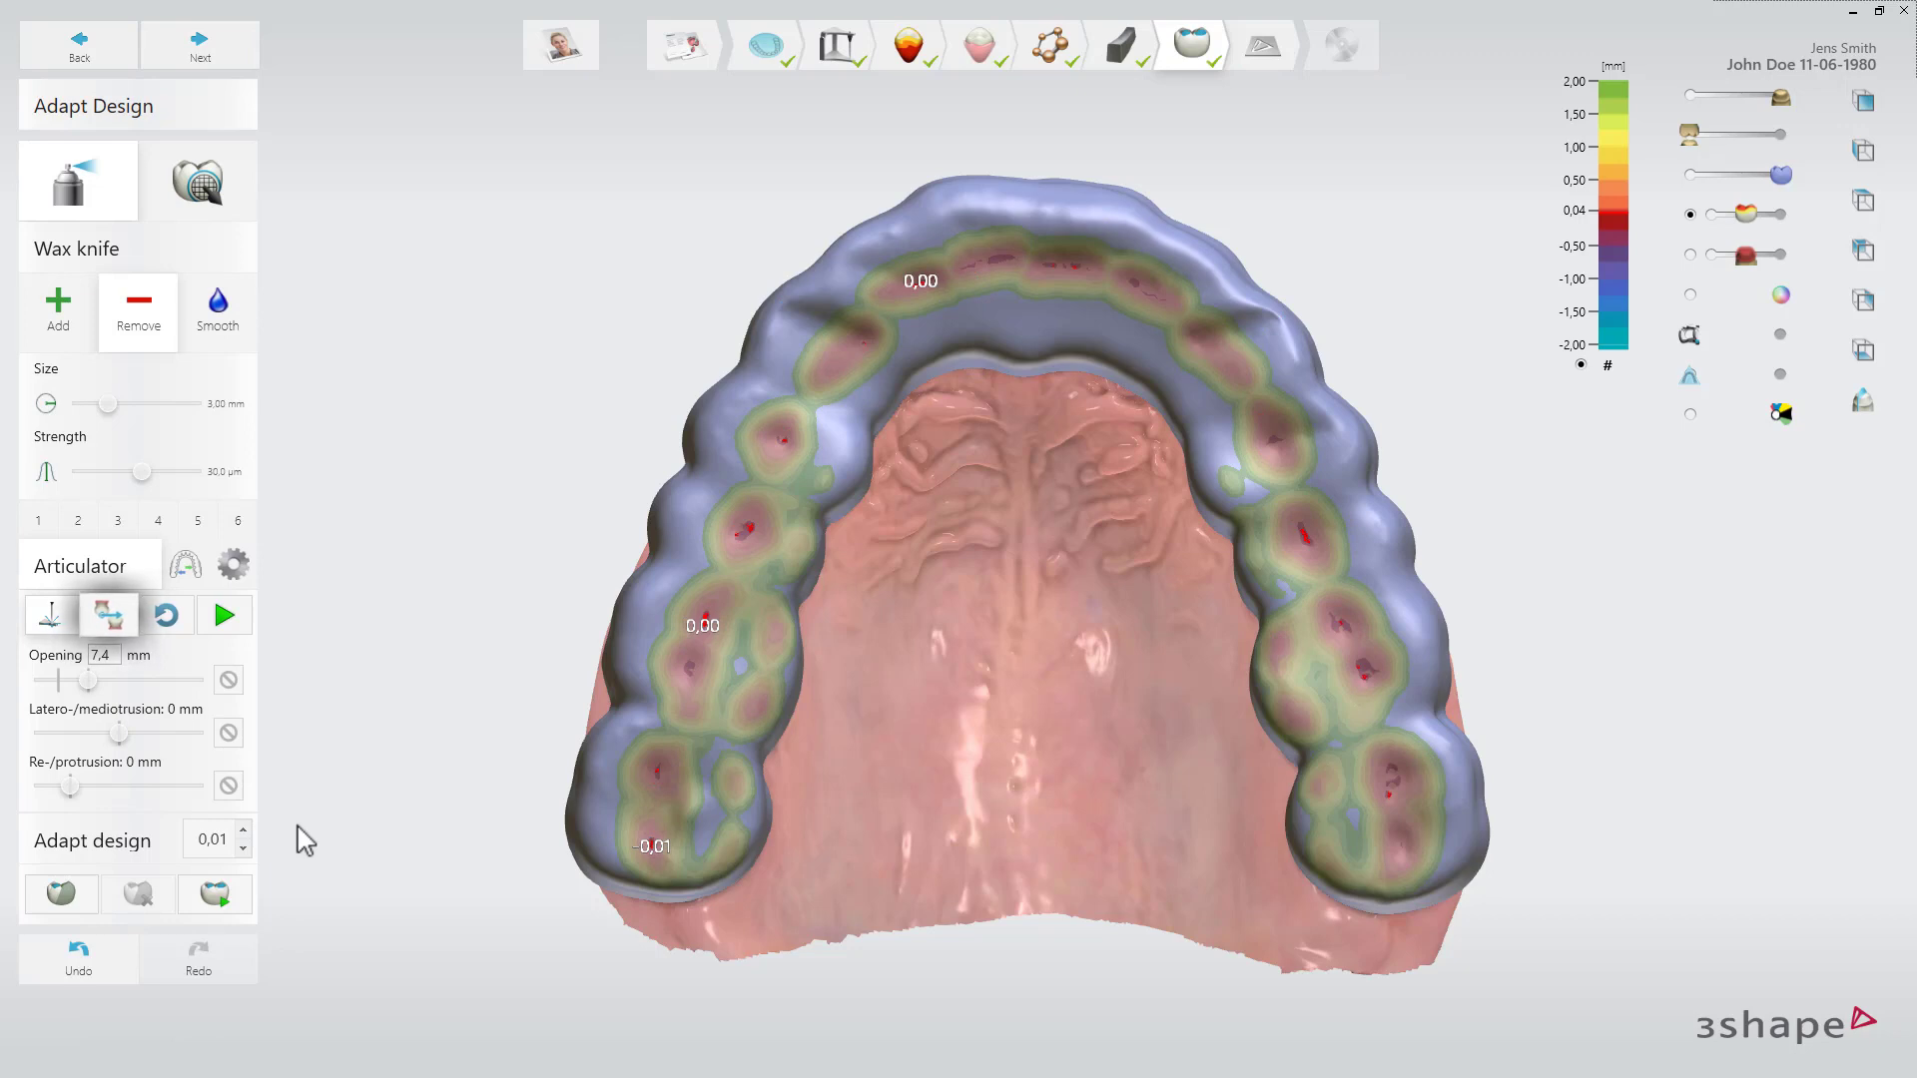
click(109, 616)
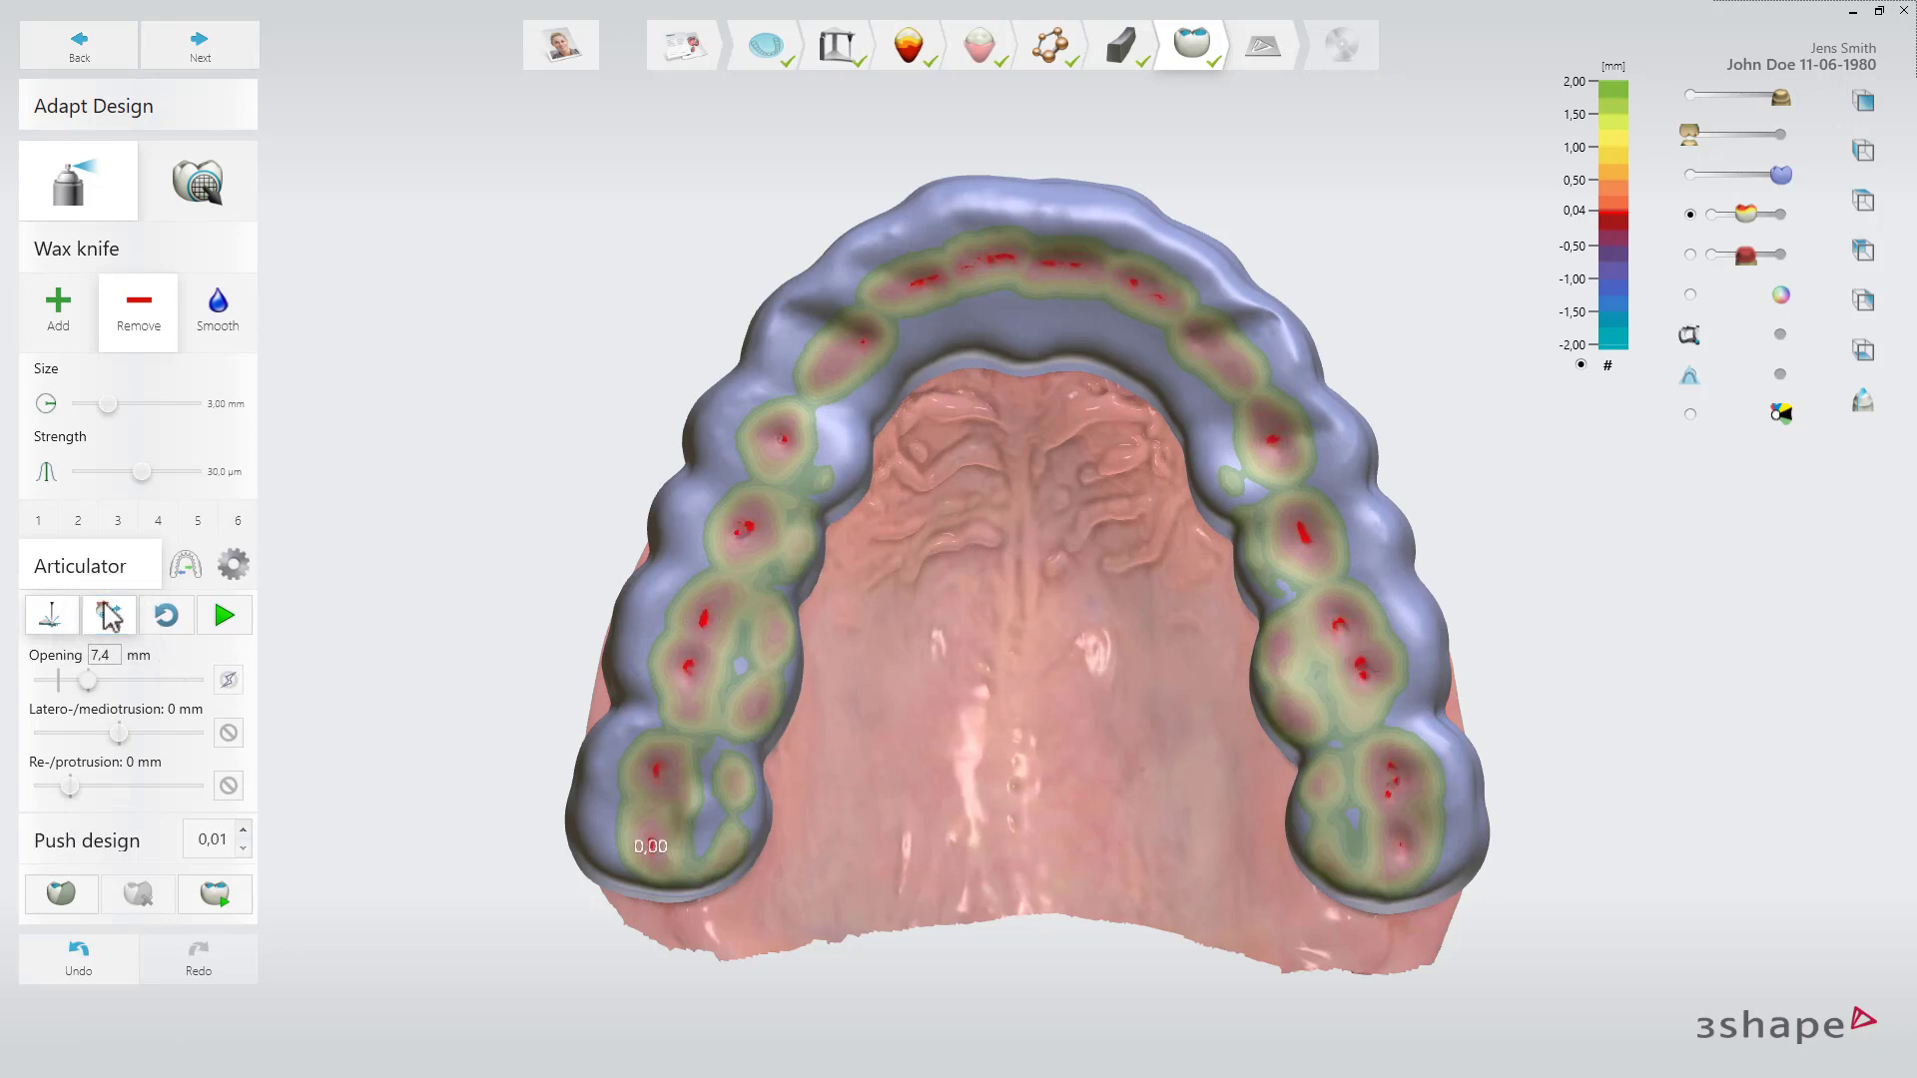
Step: Rerun the articulation, then add wax at the splint front and smooth away a blue contact patch
click(223, 615)
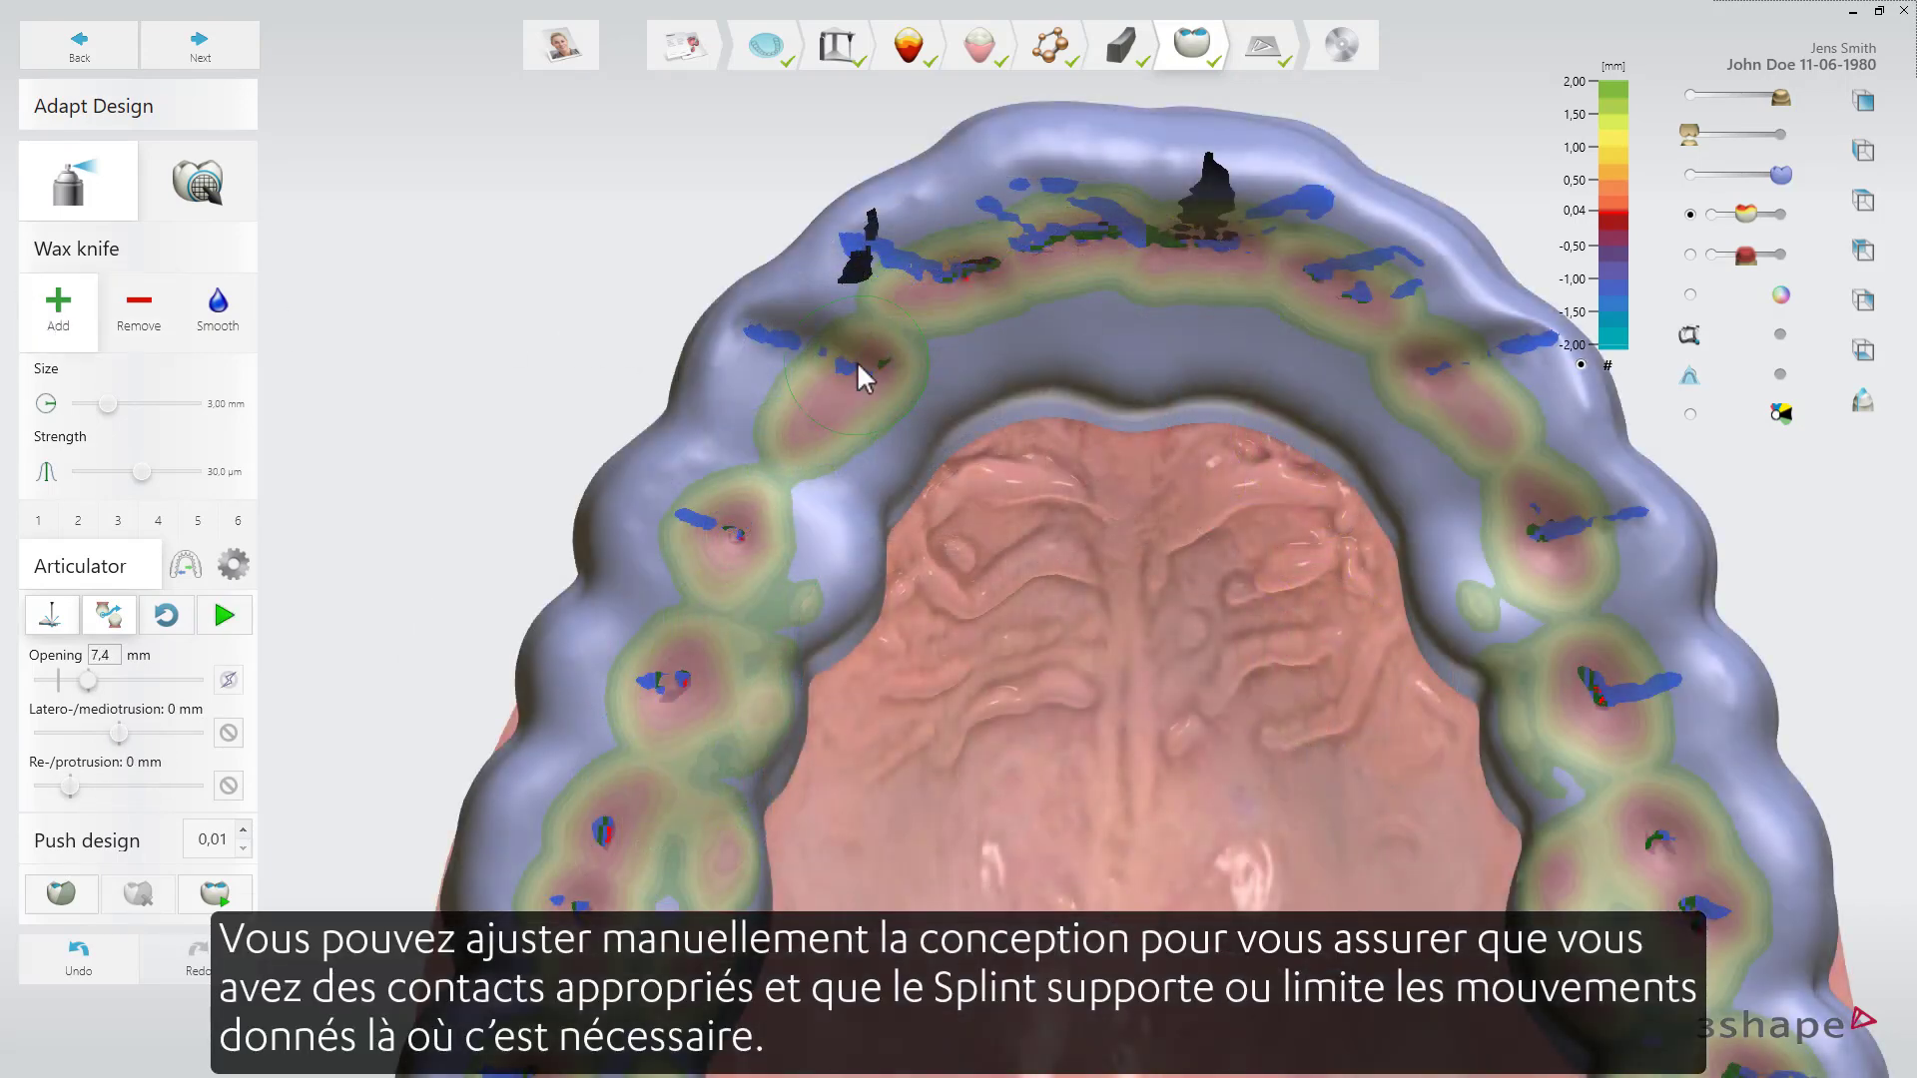
ctrl+scroll(786, 364, down, 2)
mouse_move(754, 343)
mouse_down()
mouse_move(710, 336)
mouse_move(772, 330)
mouse_up()
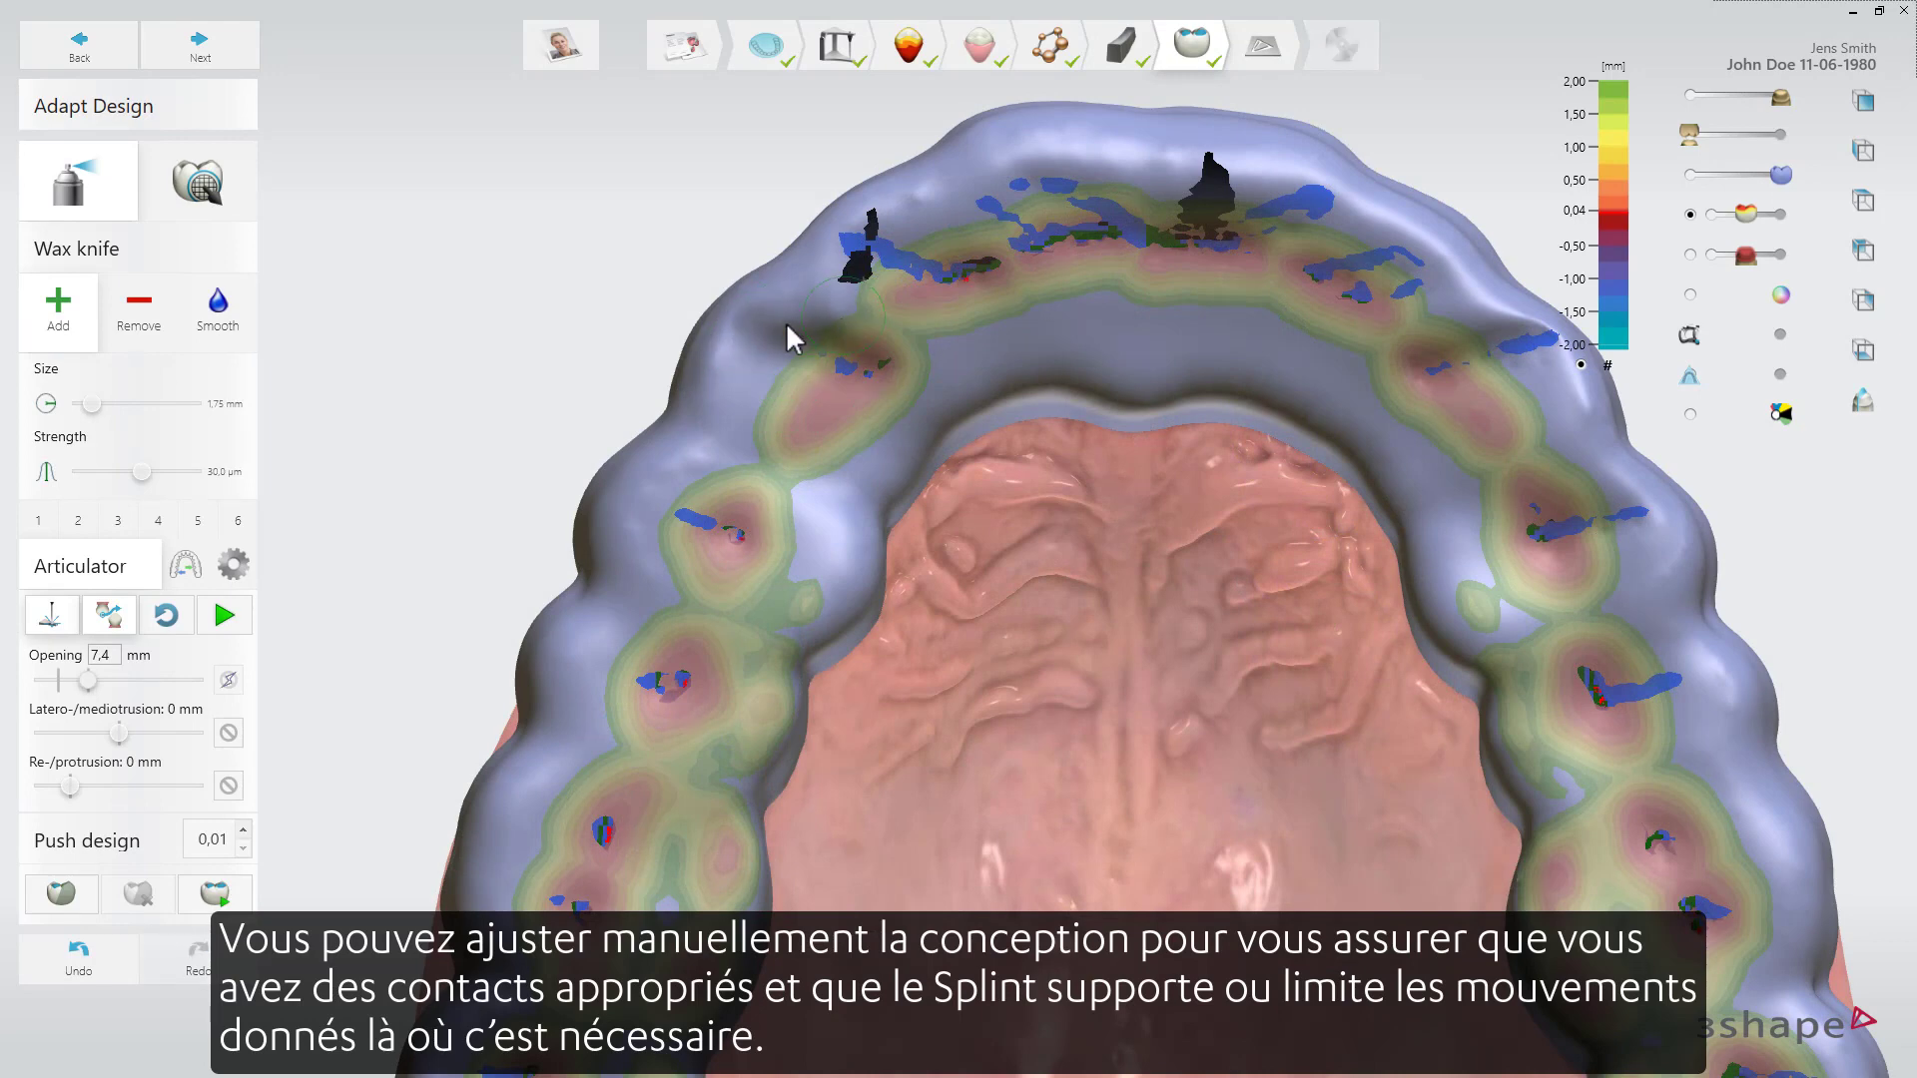
drag(1546, 355, 1507, 342)
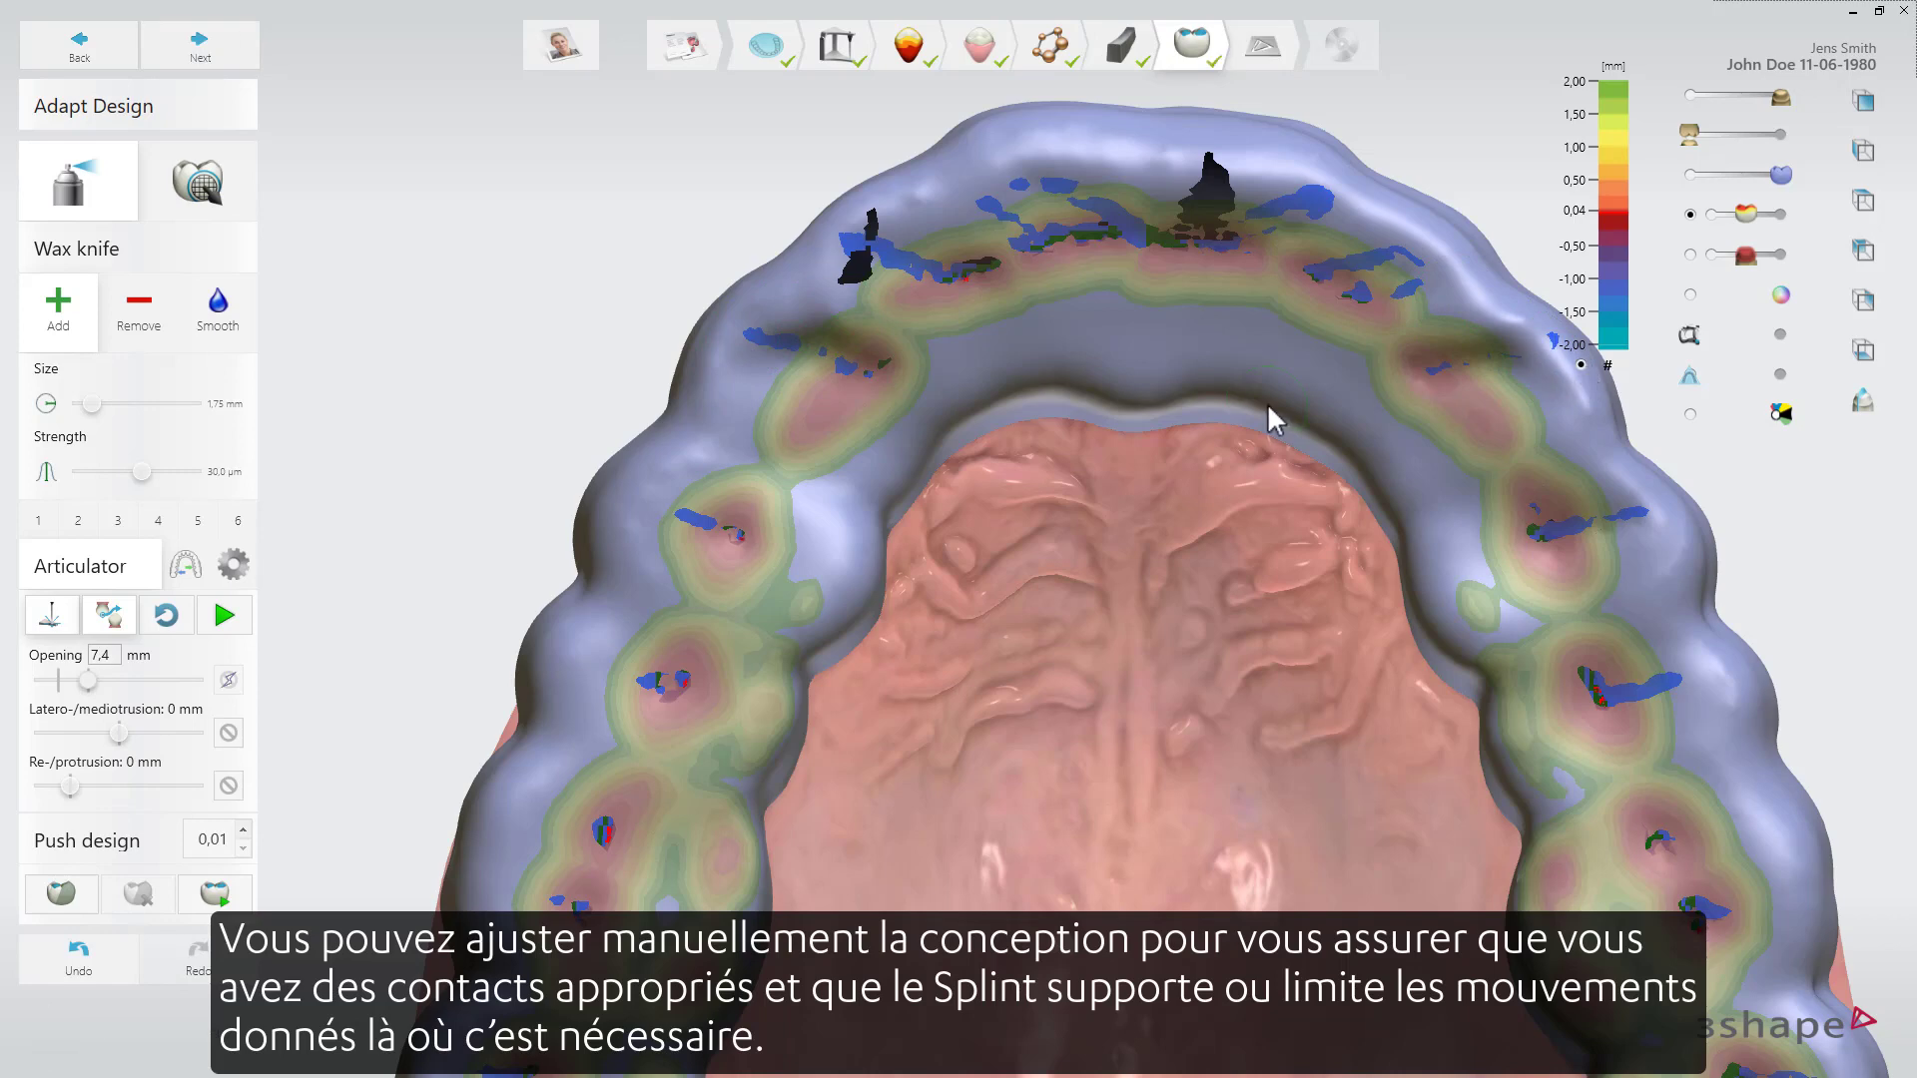
Step: Recheck contacts by articulation, reduce the upper-right blue spot, and run the articulation again
click(225, 616)
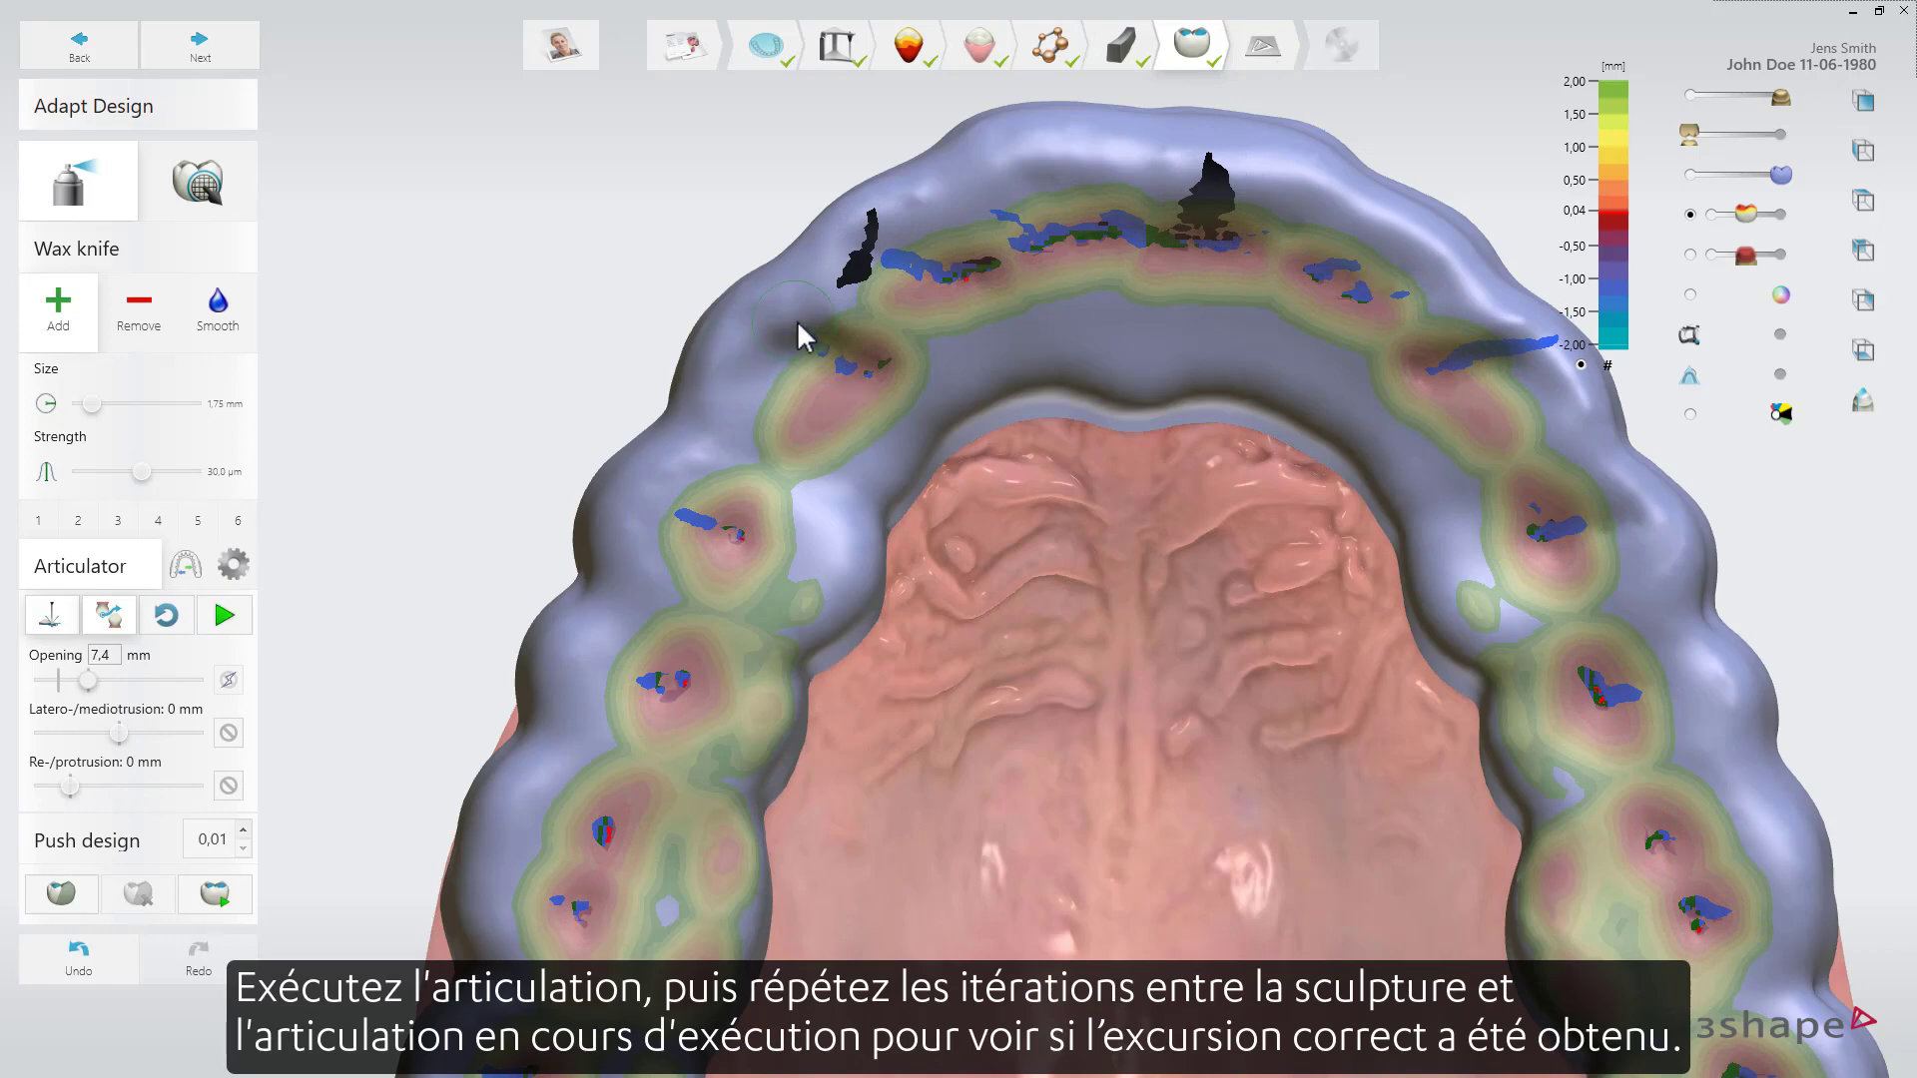
mouse_move(1555, 368)
mouse_down()
mouse_move(1476, 293)
mouse_move(1616, 409)
mouse_up()
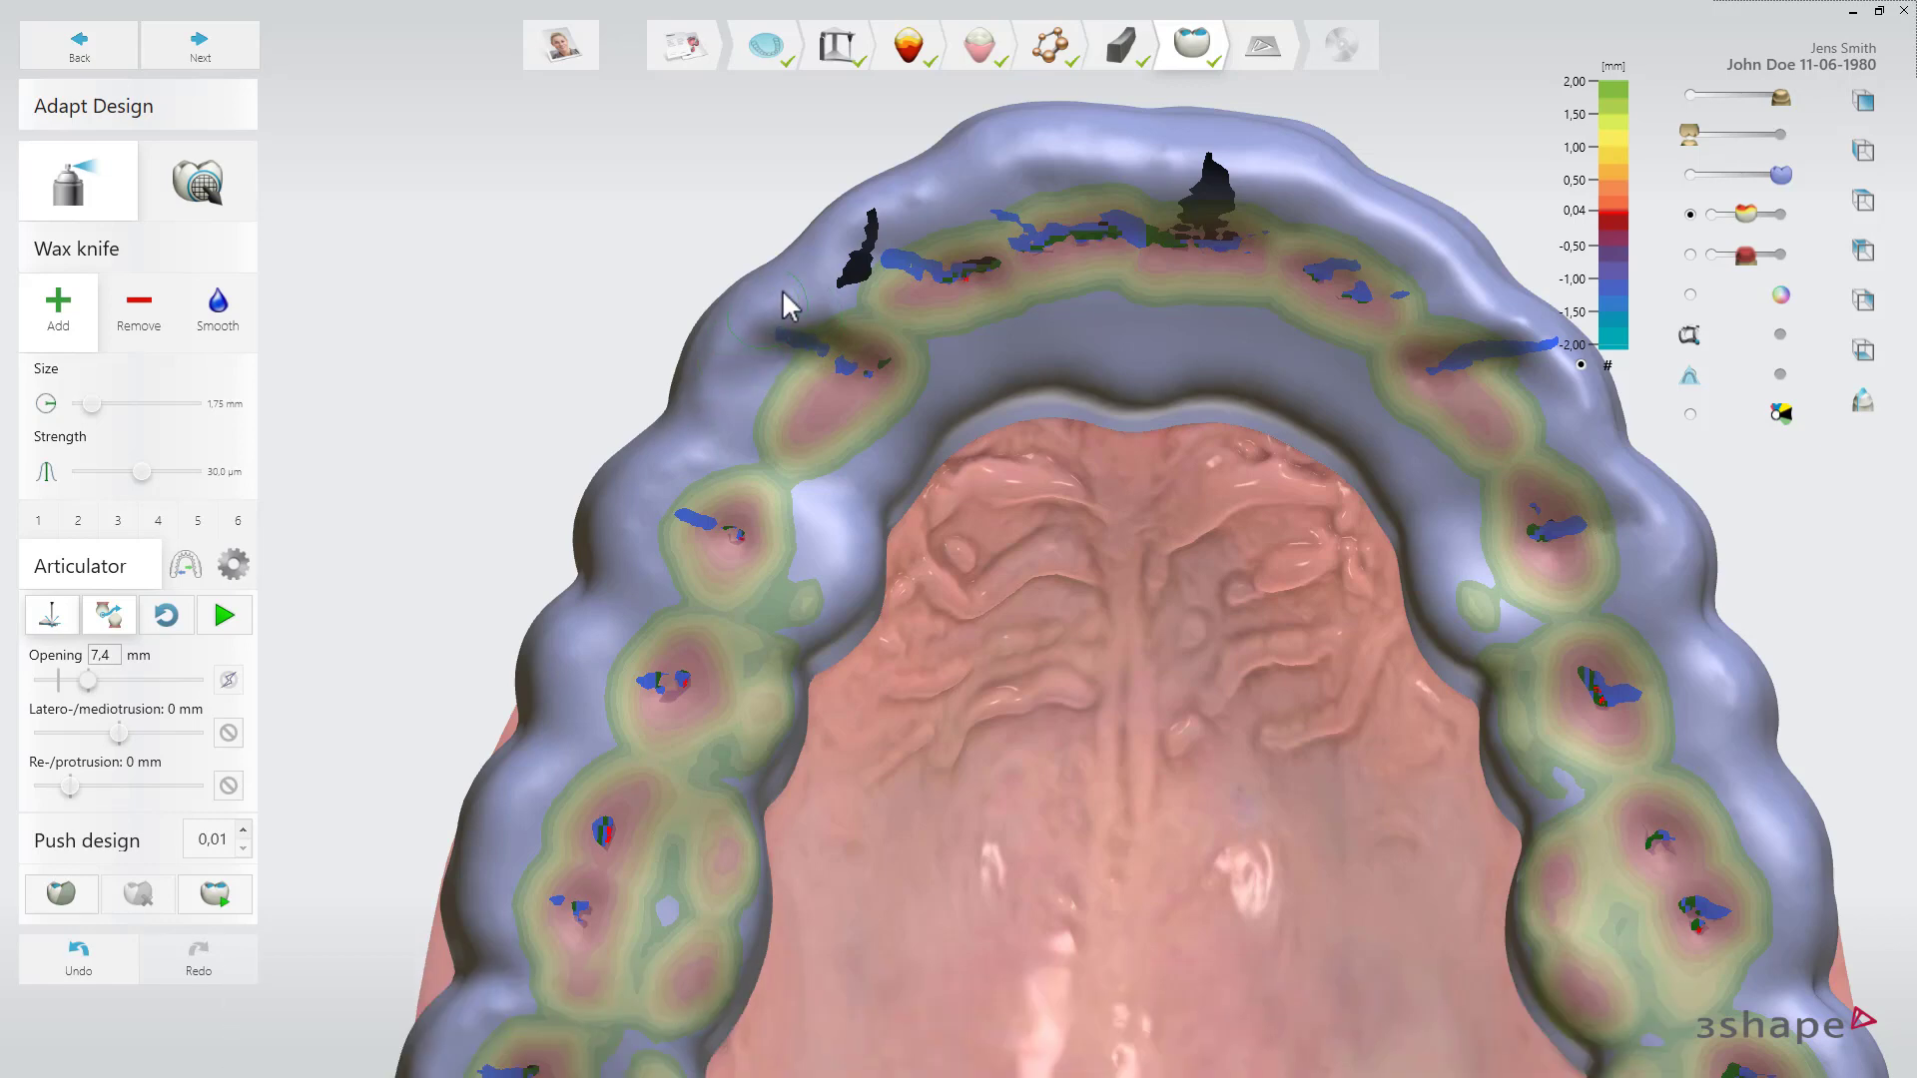
click(226, 617)
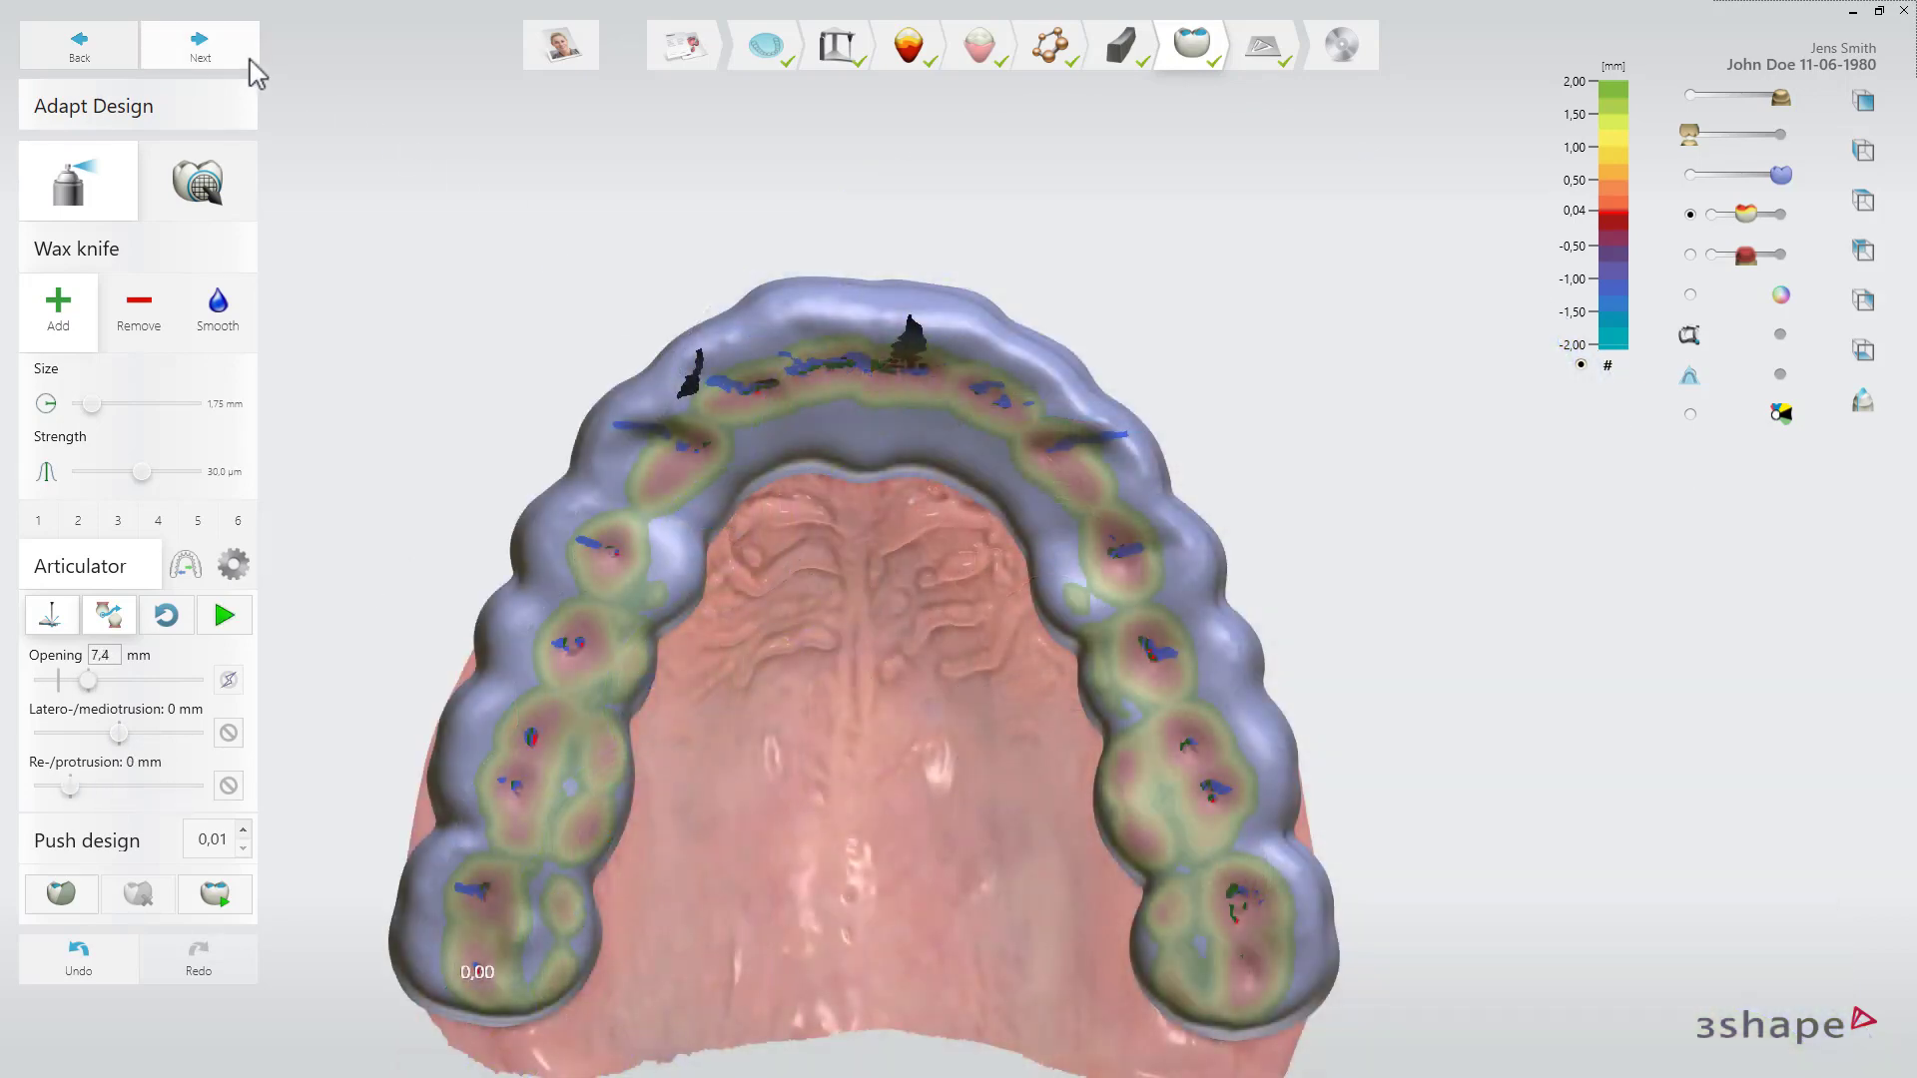
Step: At Production Preparation, compose an ID tag from the surname, '_spl' and the date 20-04-2020
click(245, 57)
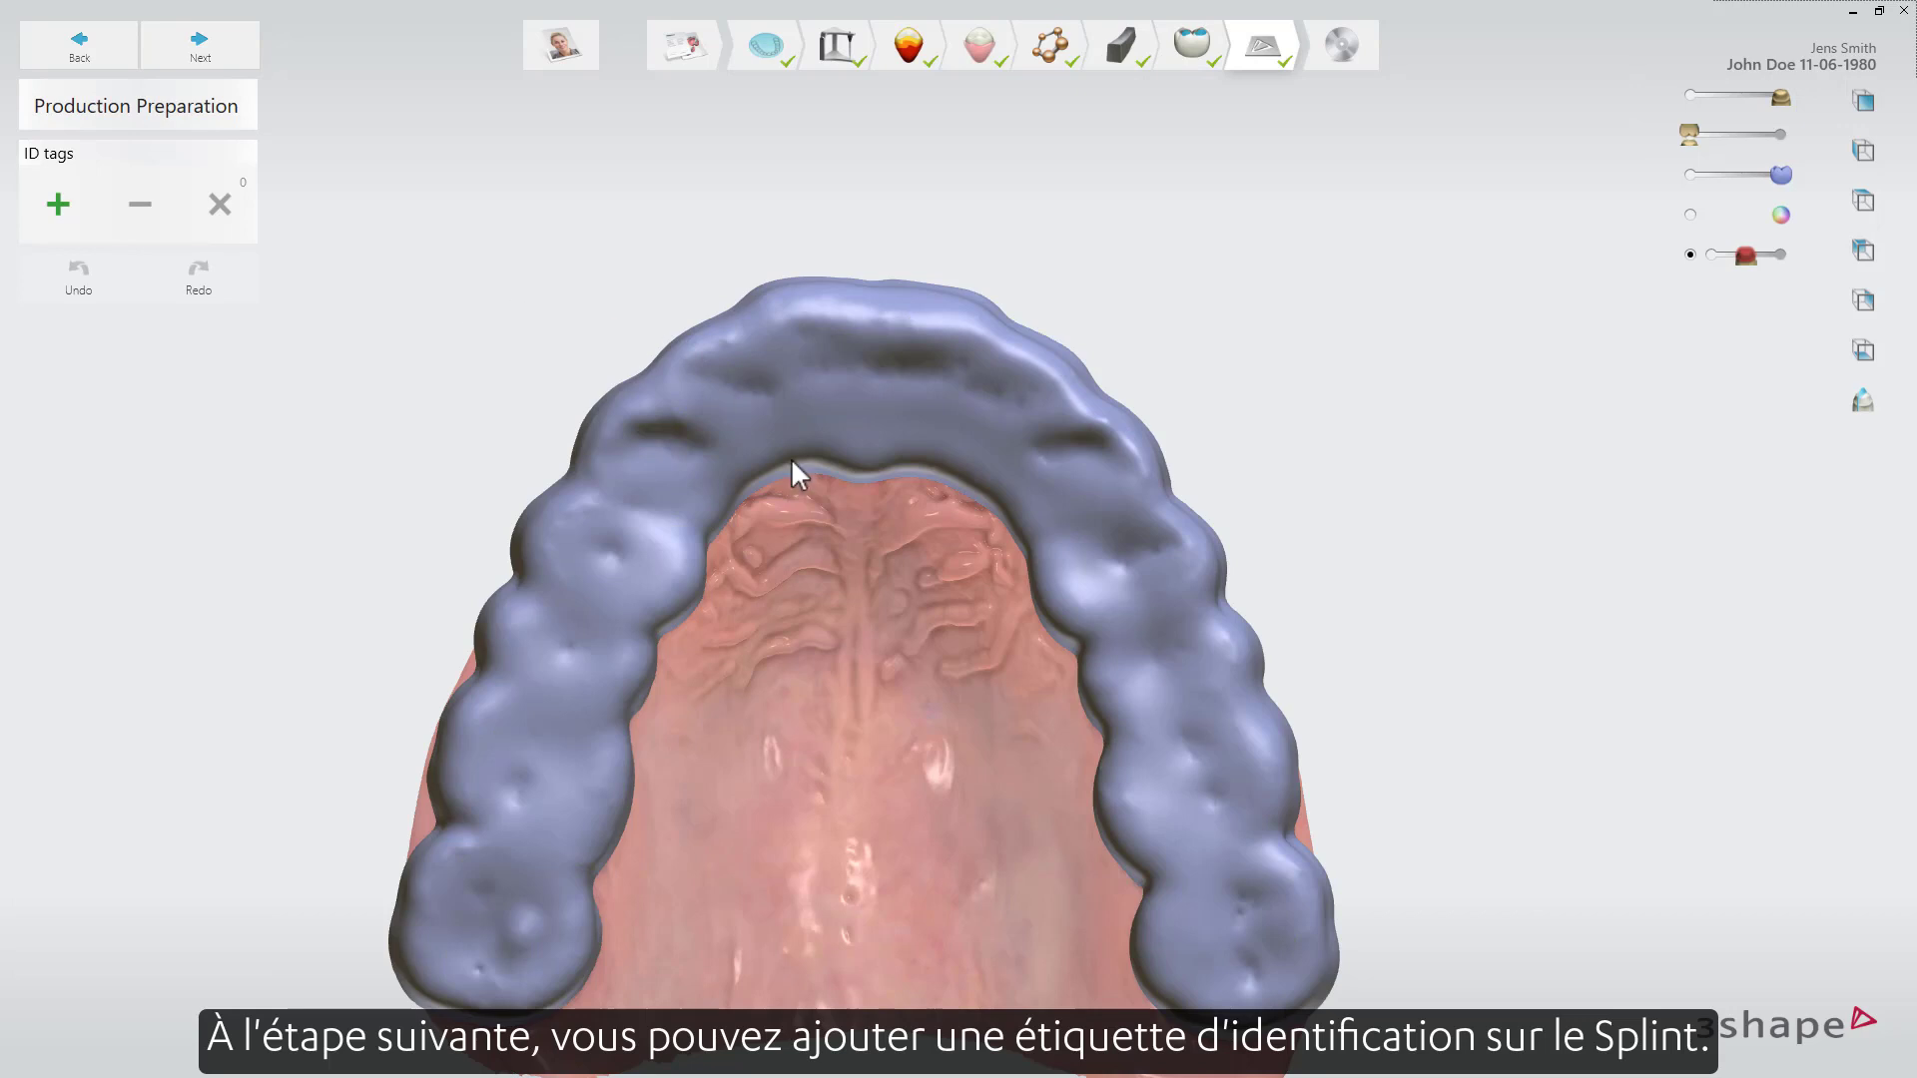
right_drag(825, 728, 885, 595)
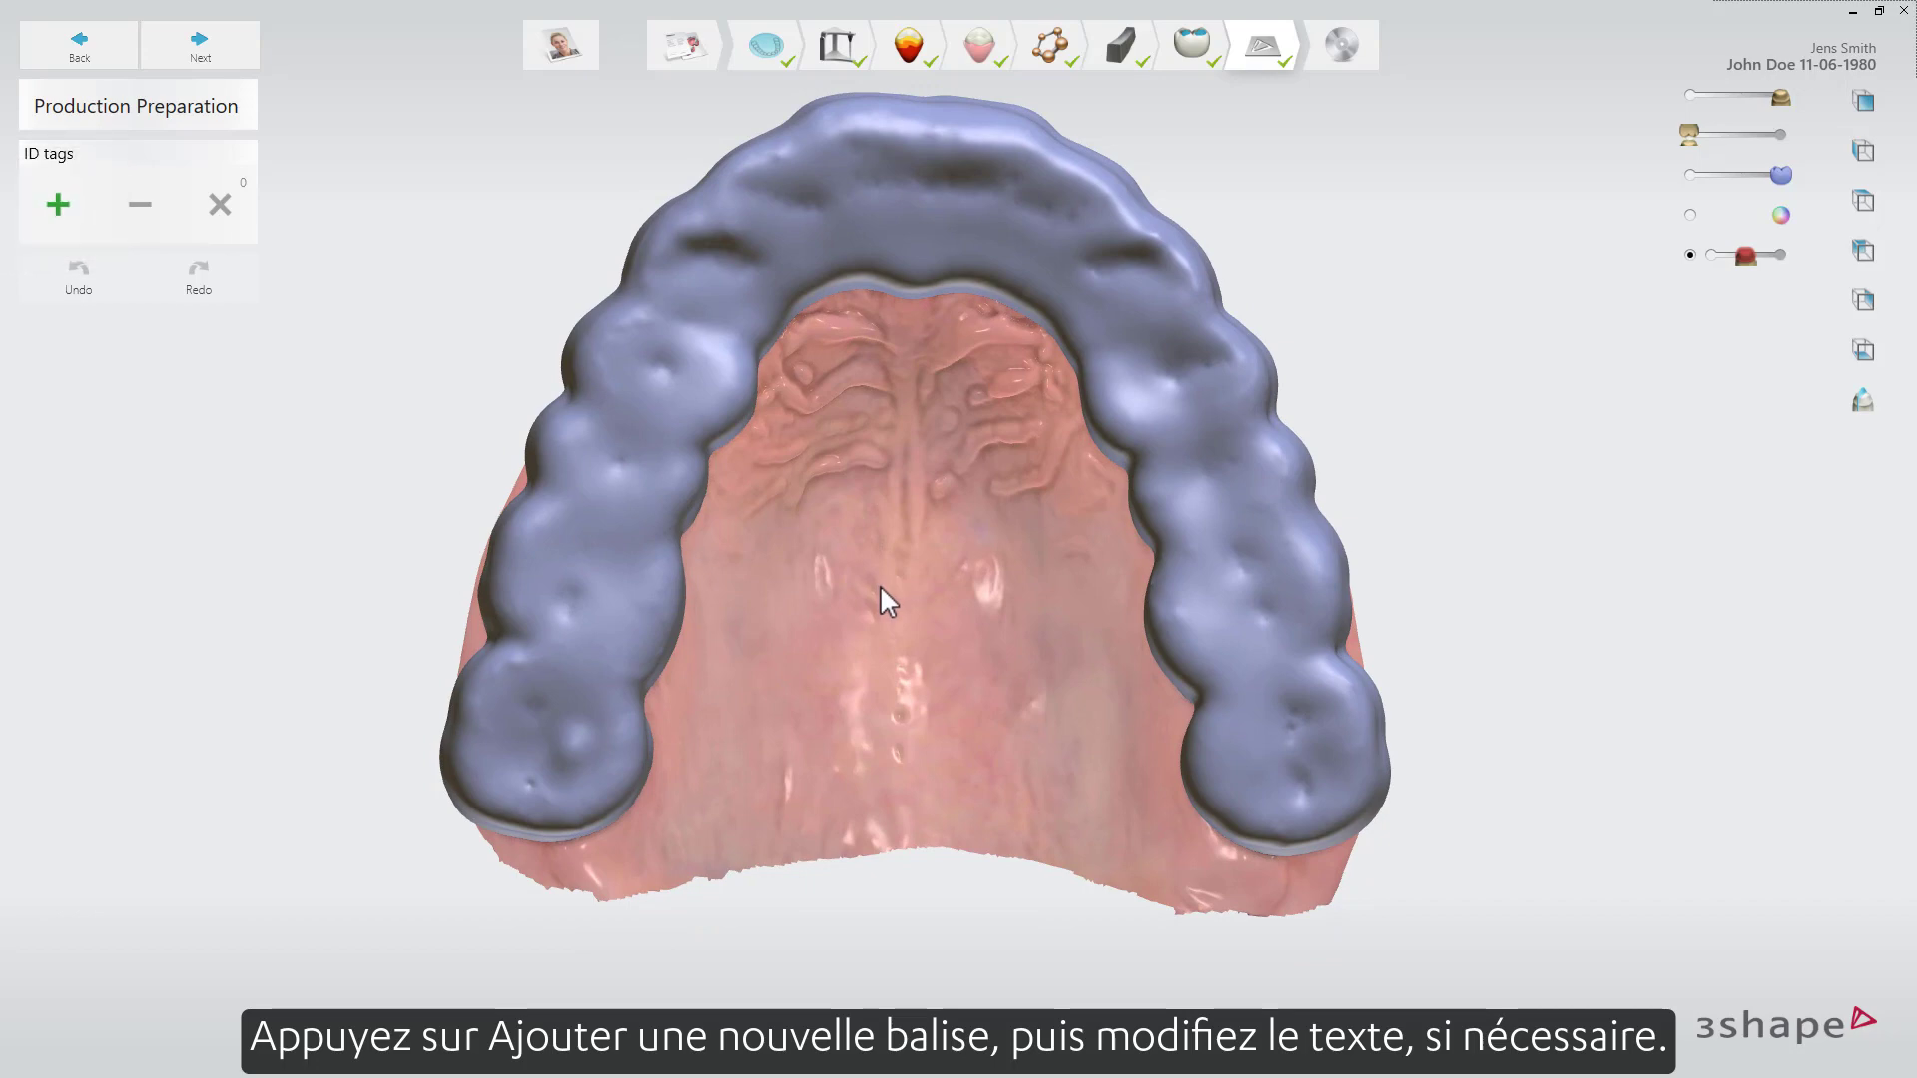
click(58, 204)
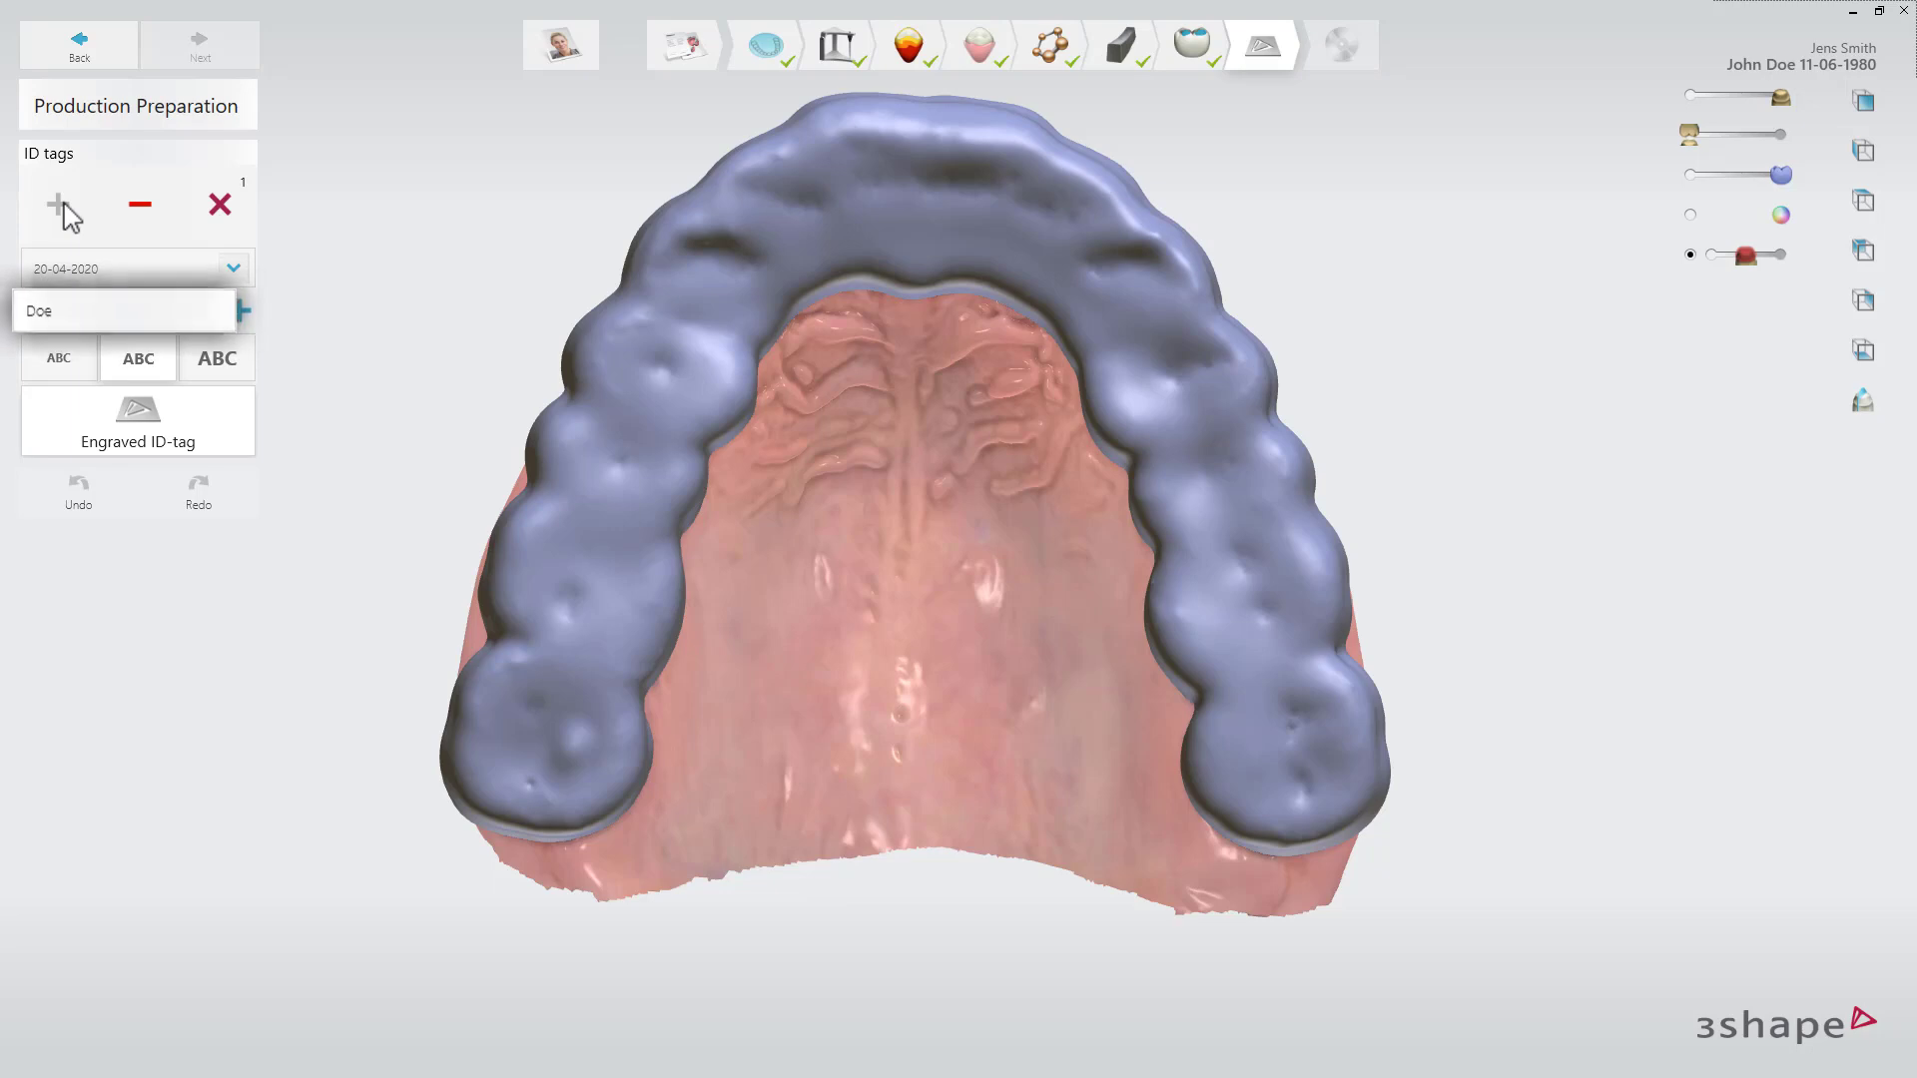
text(_splint)
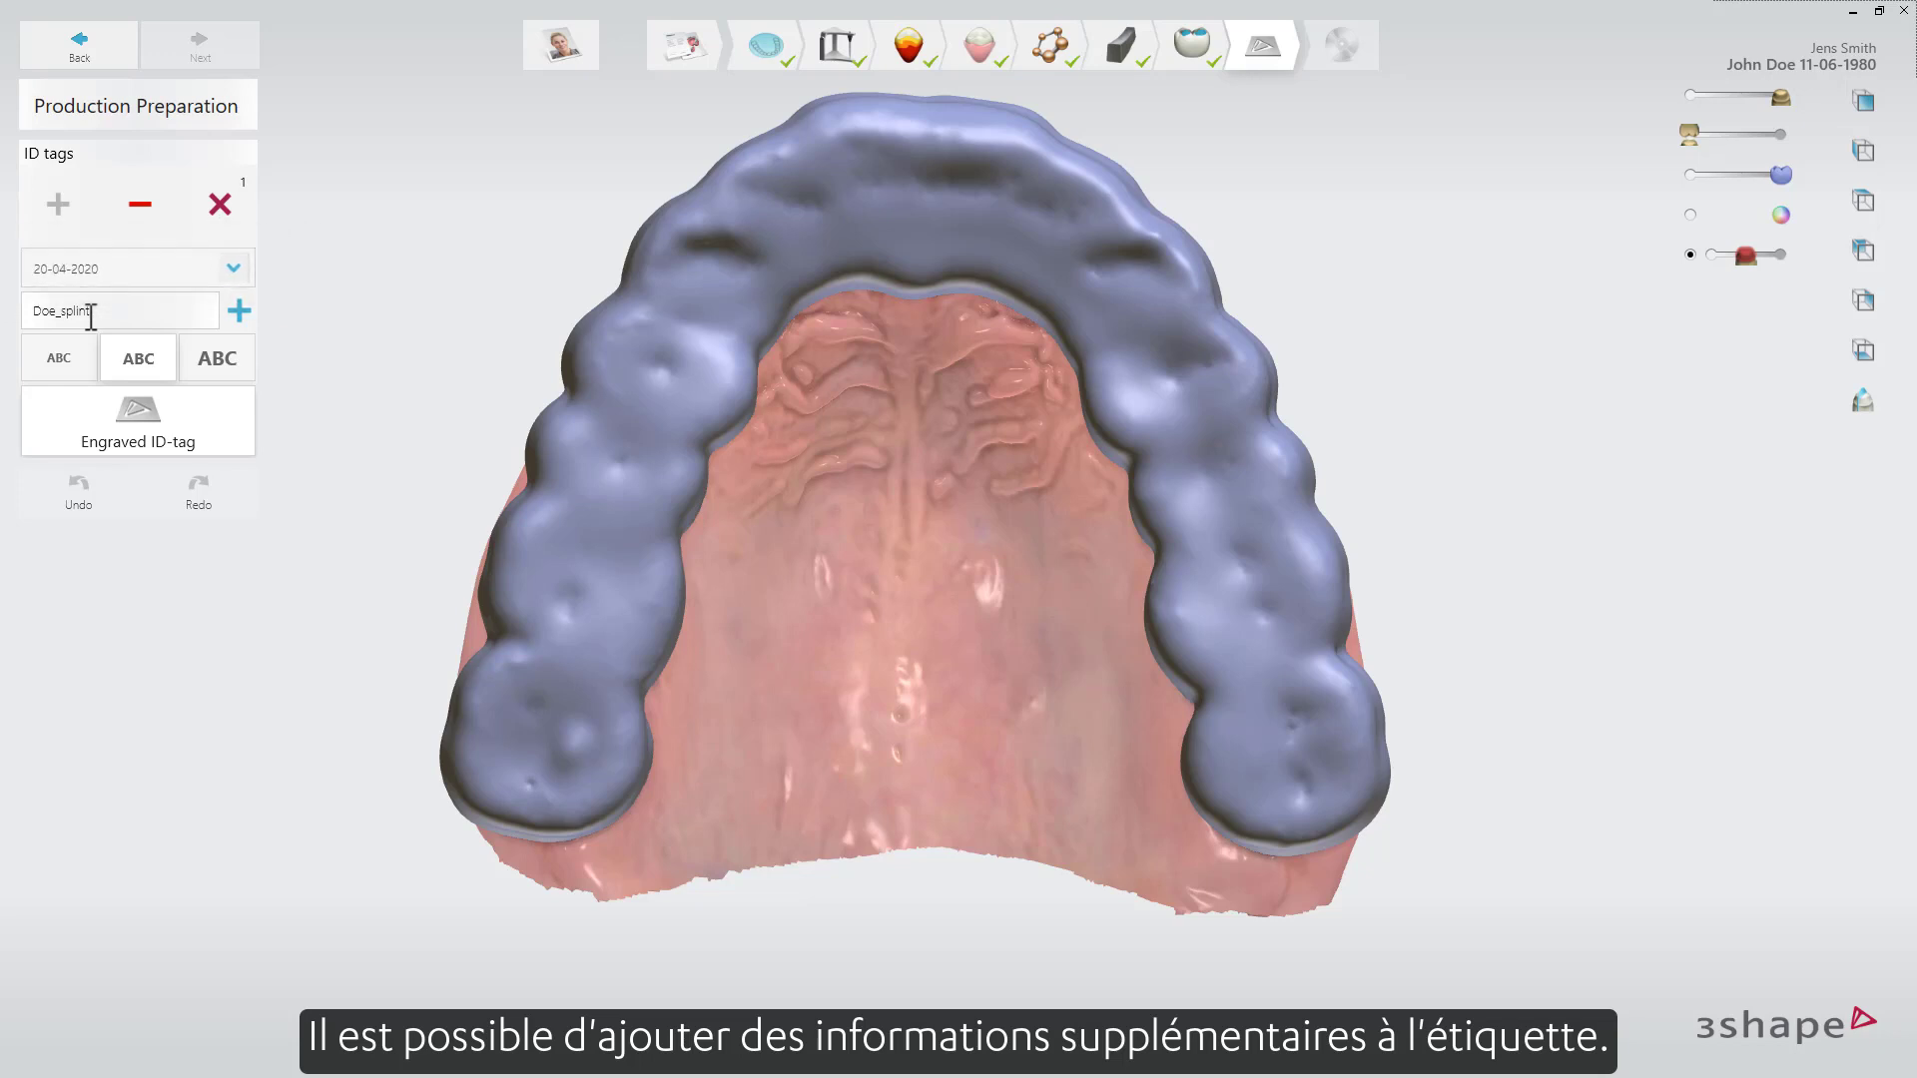
click(236, 268)
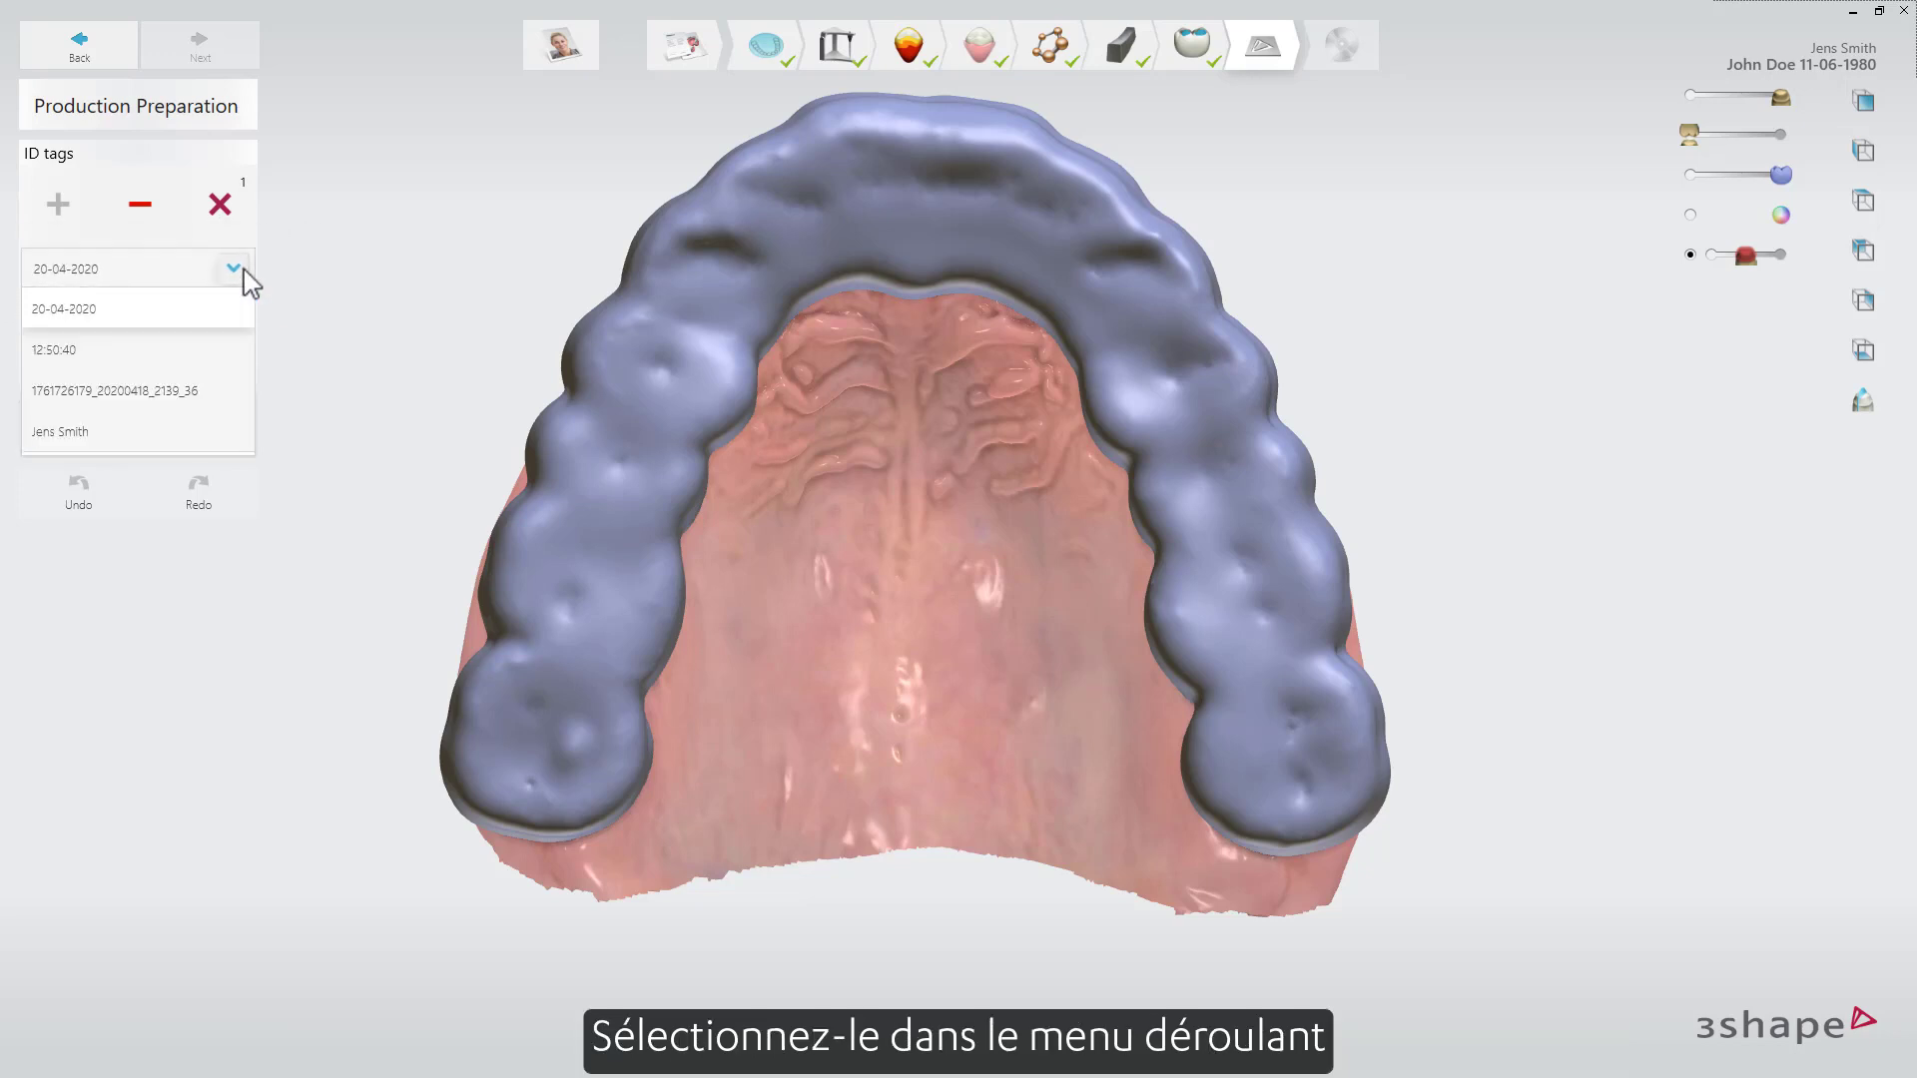
click(312, 266)
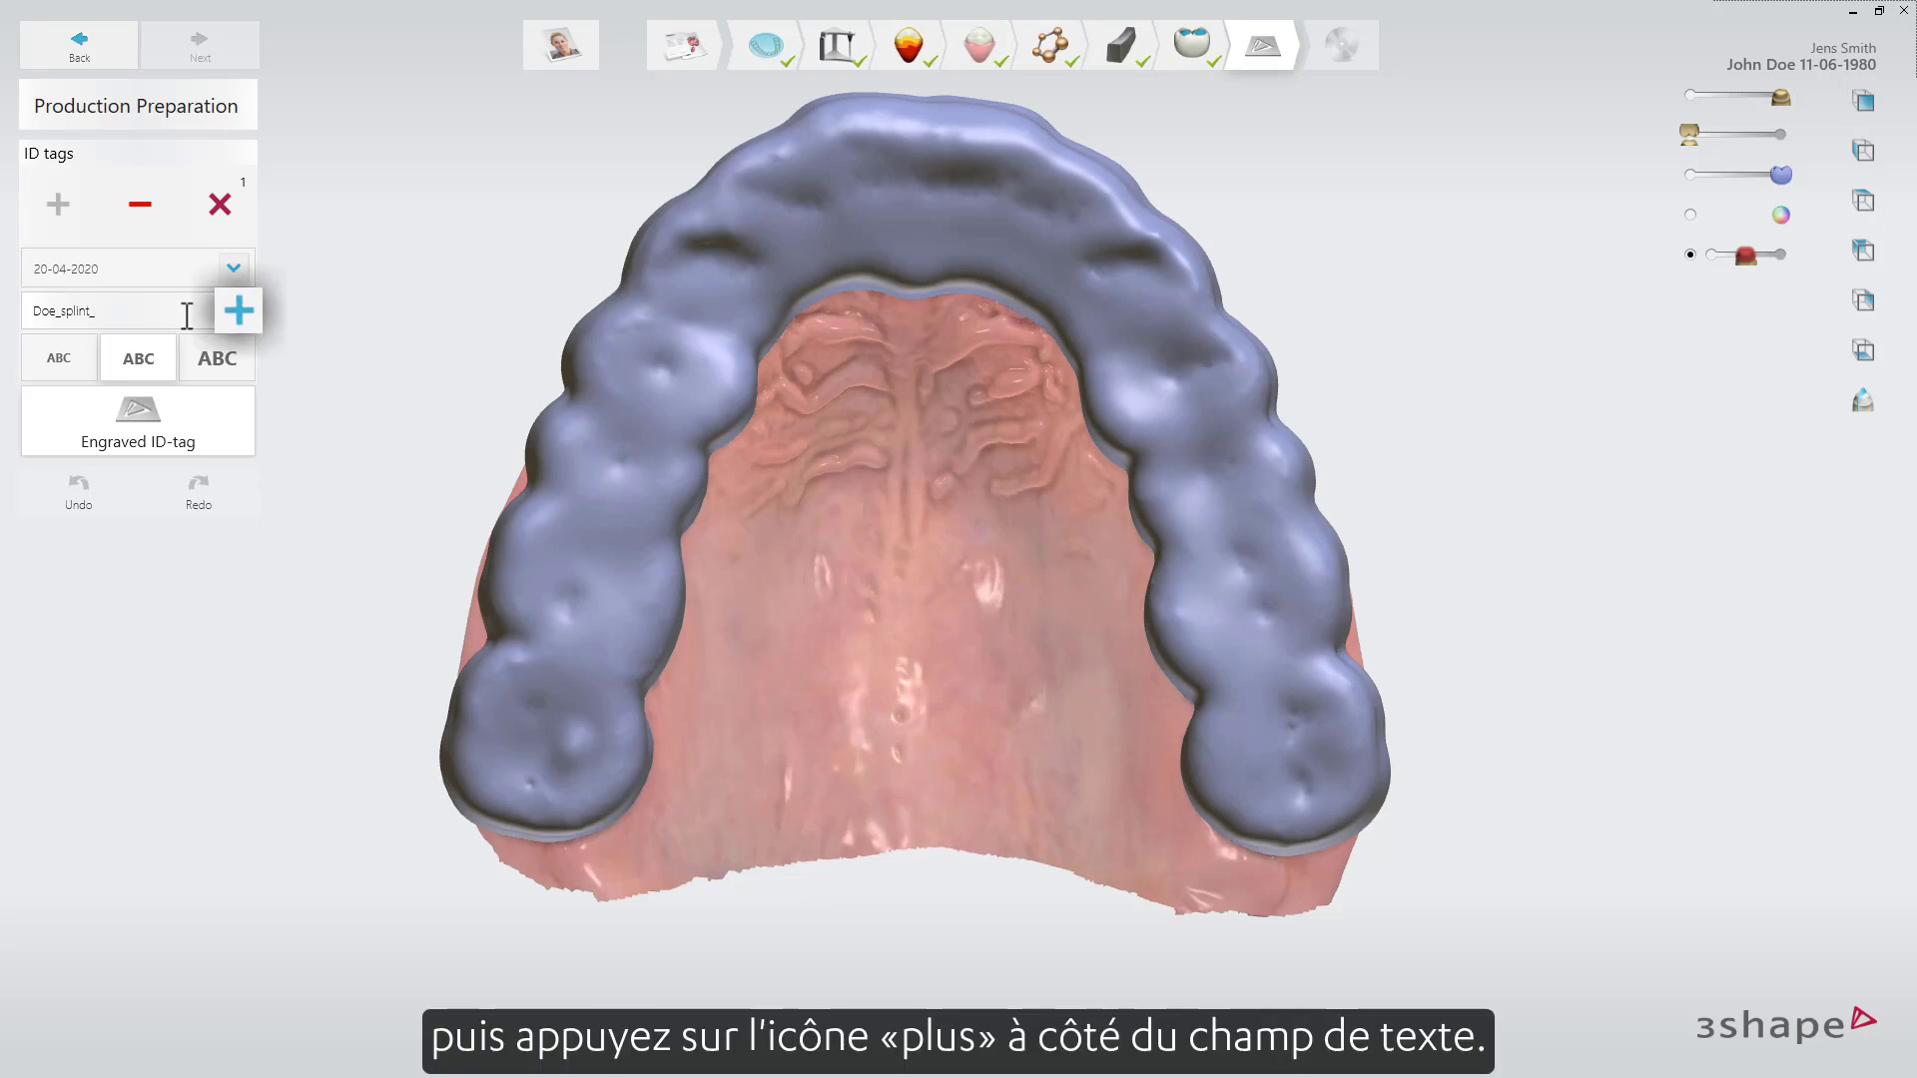
click(244, 319)
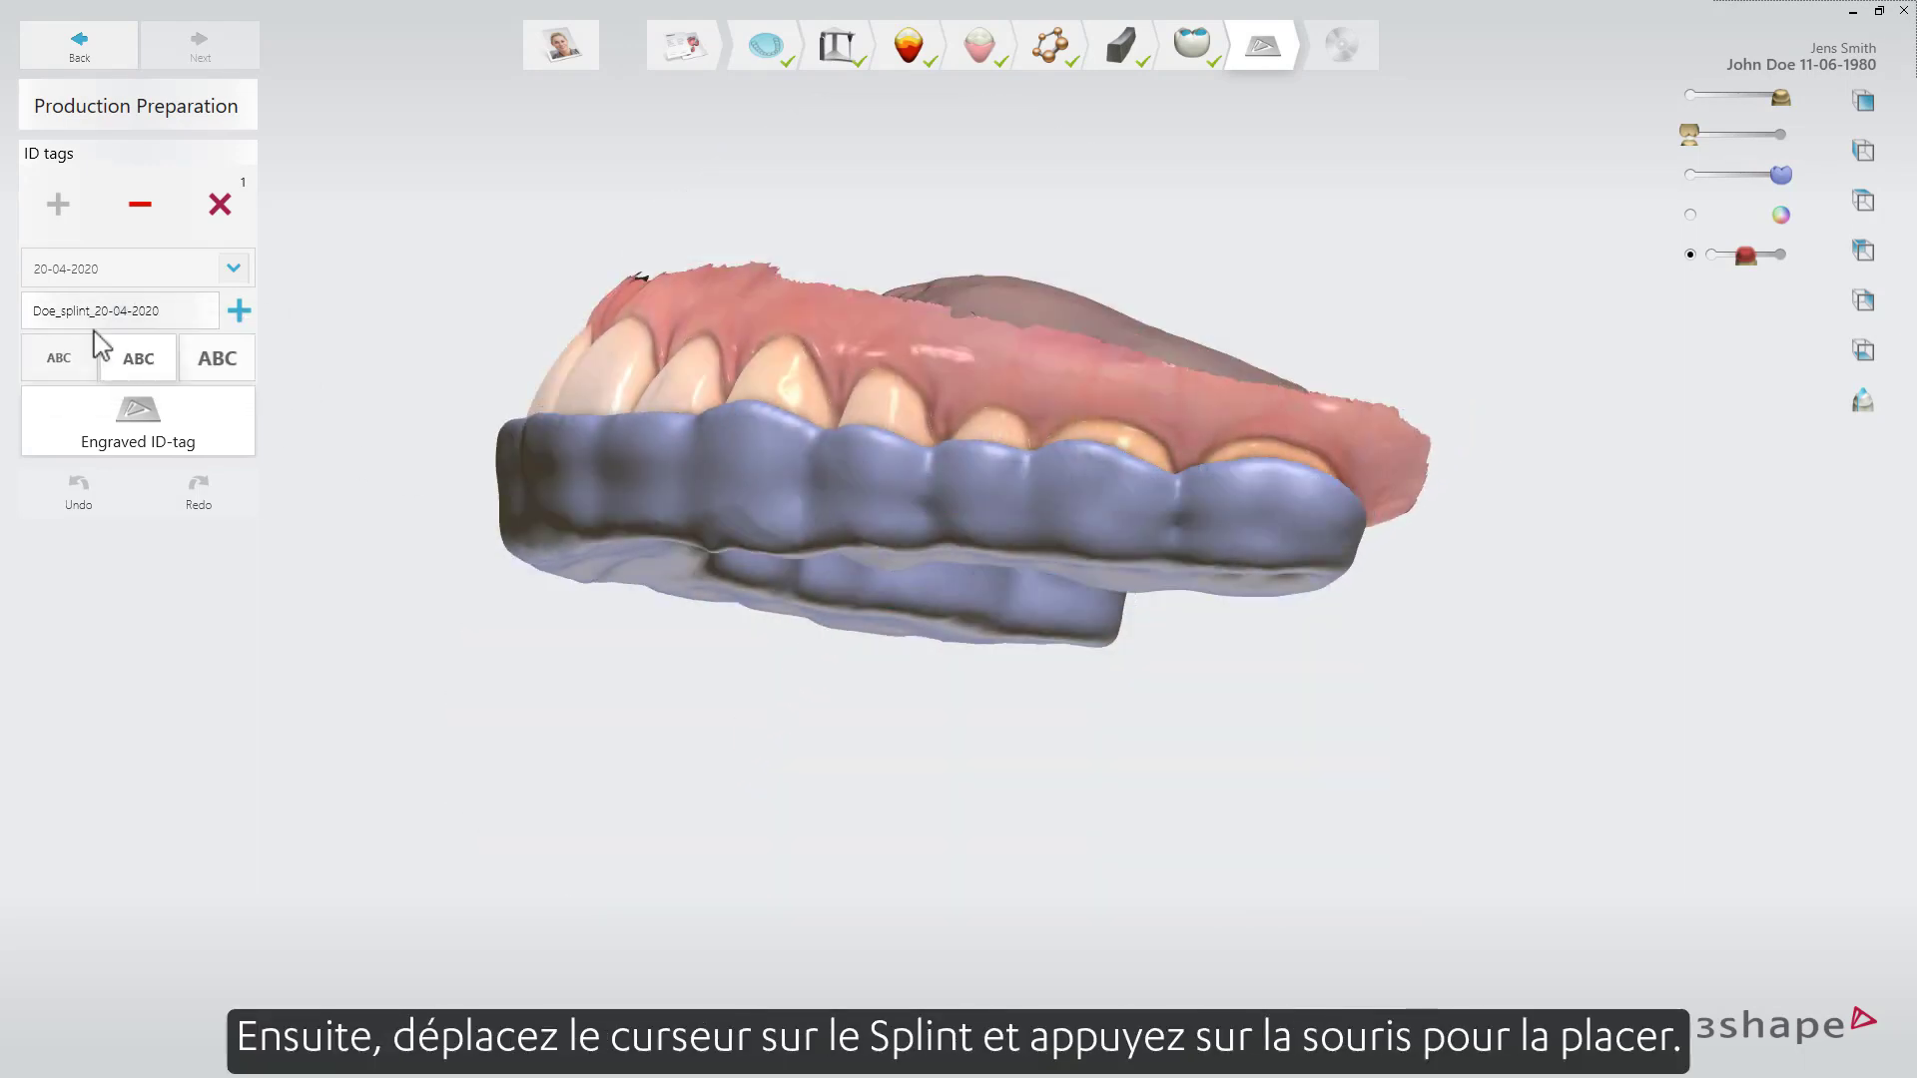
Step: Place the tag in the smallest text size on the splint front and make it engraved
click(42, 367)
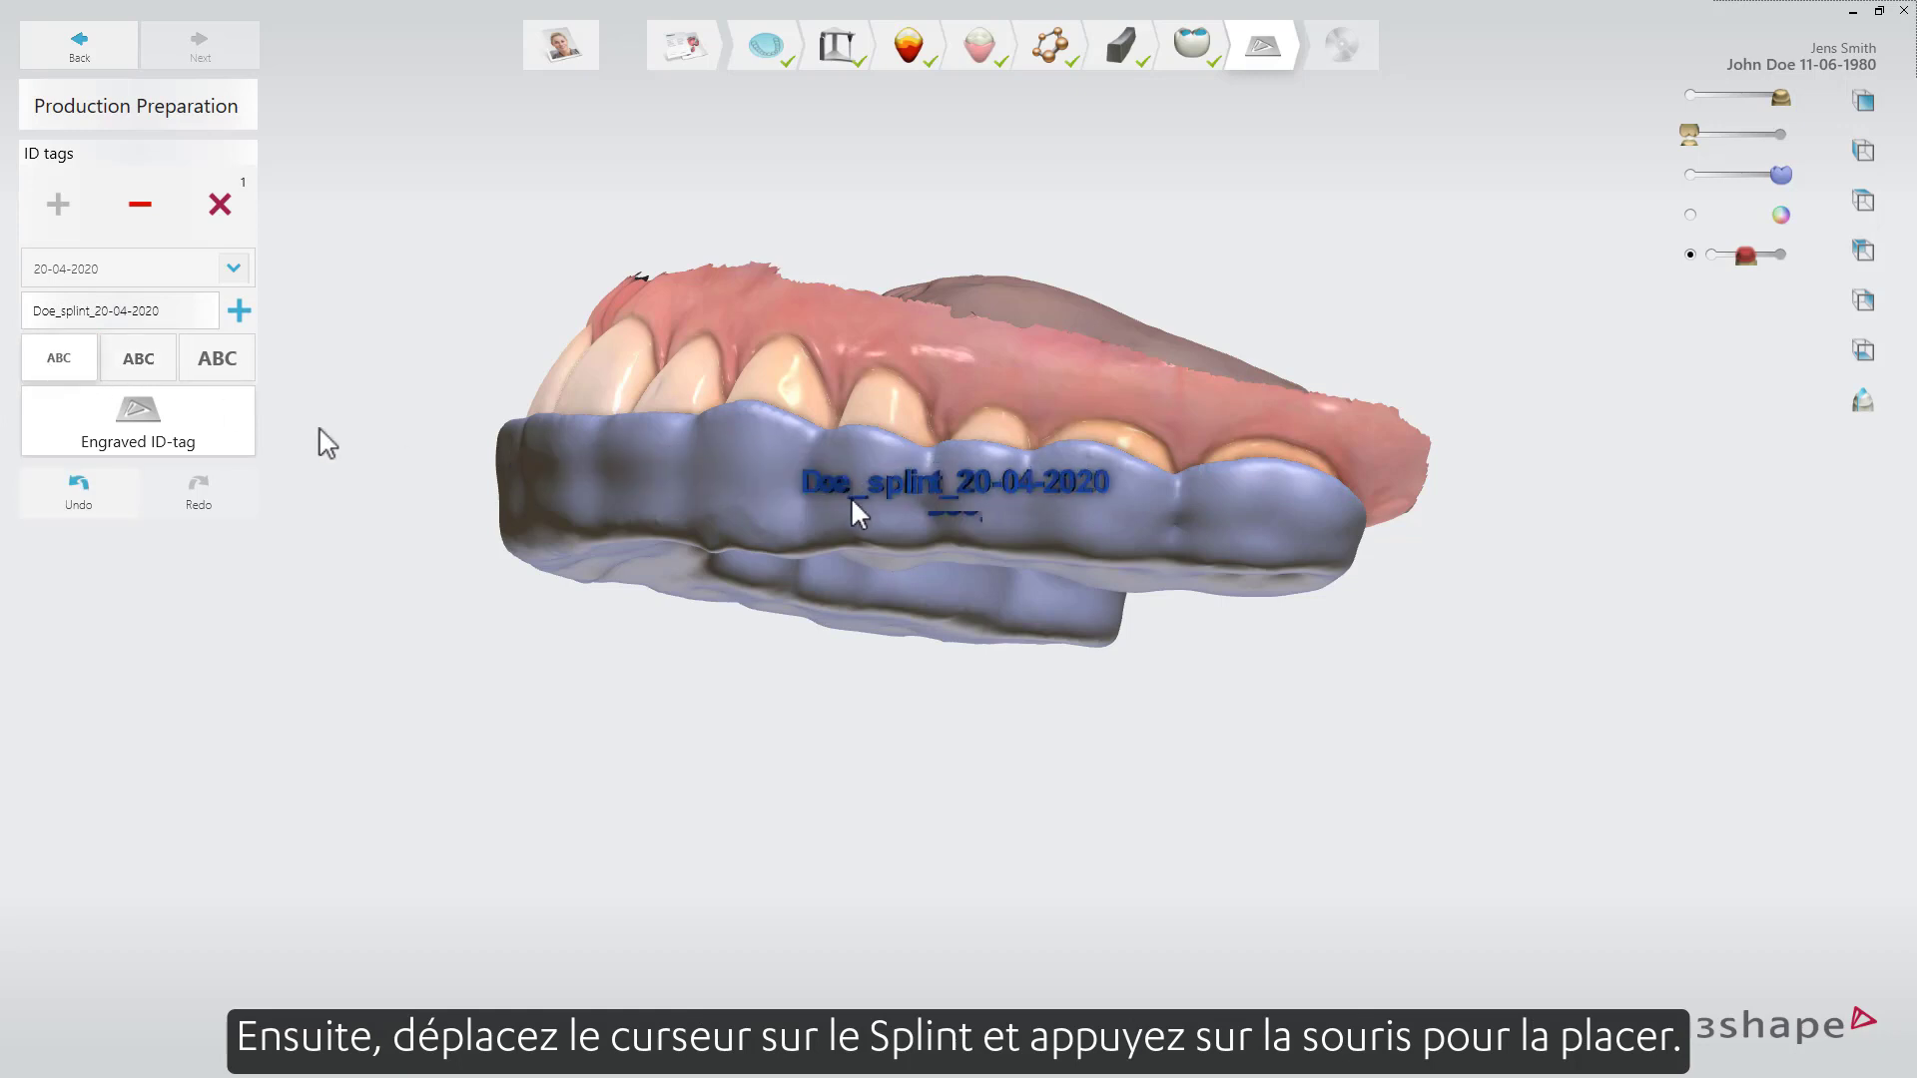
click(929, 514)
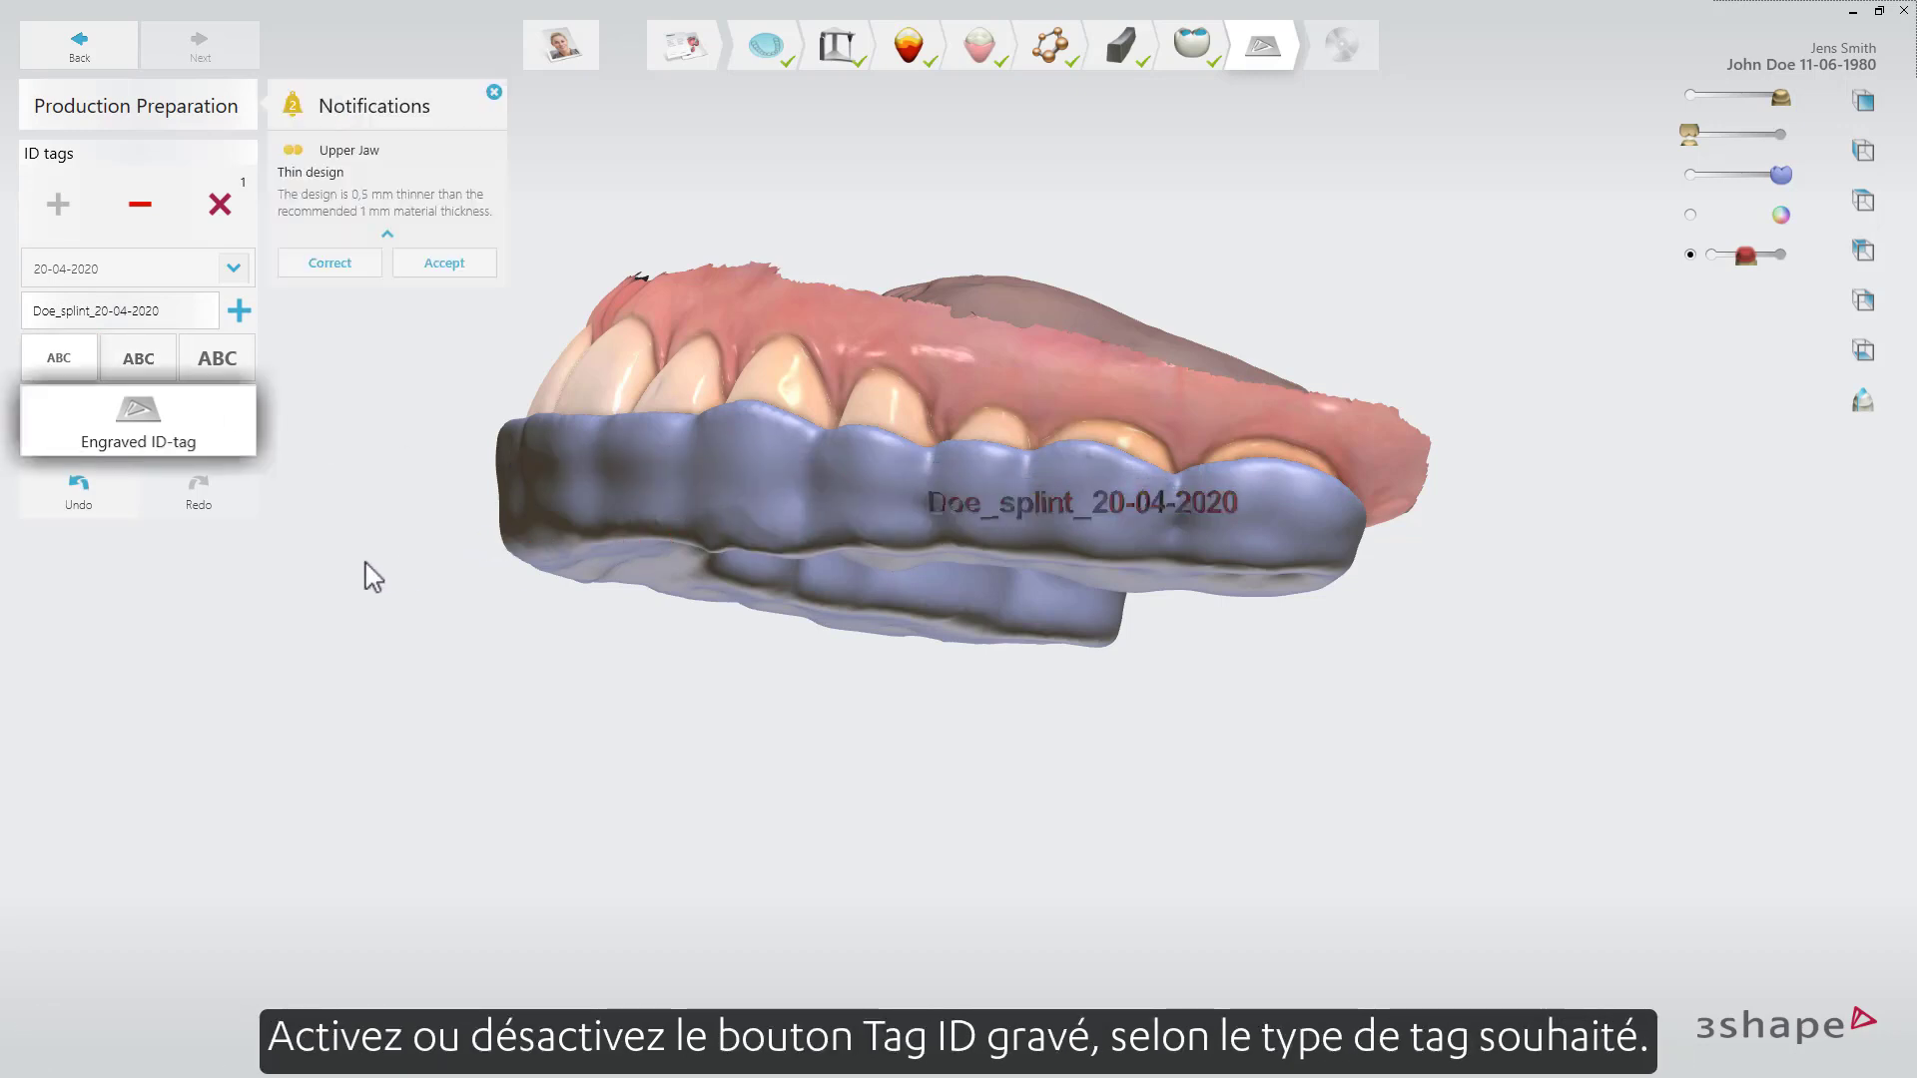
click(243, 449)
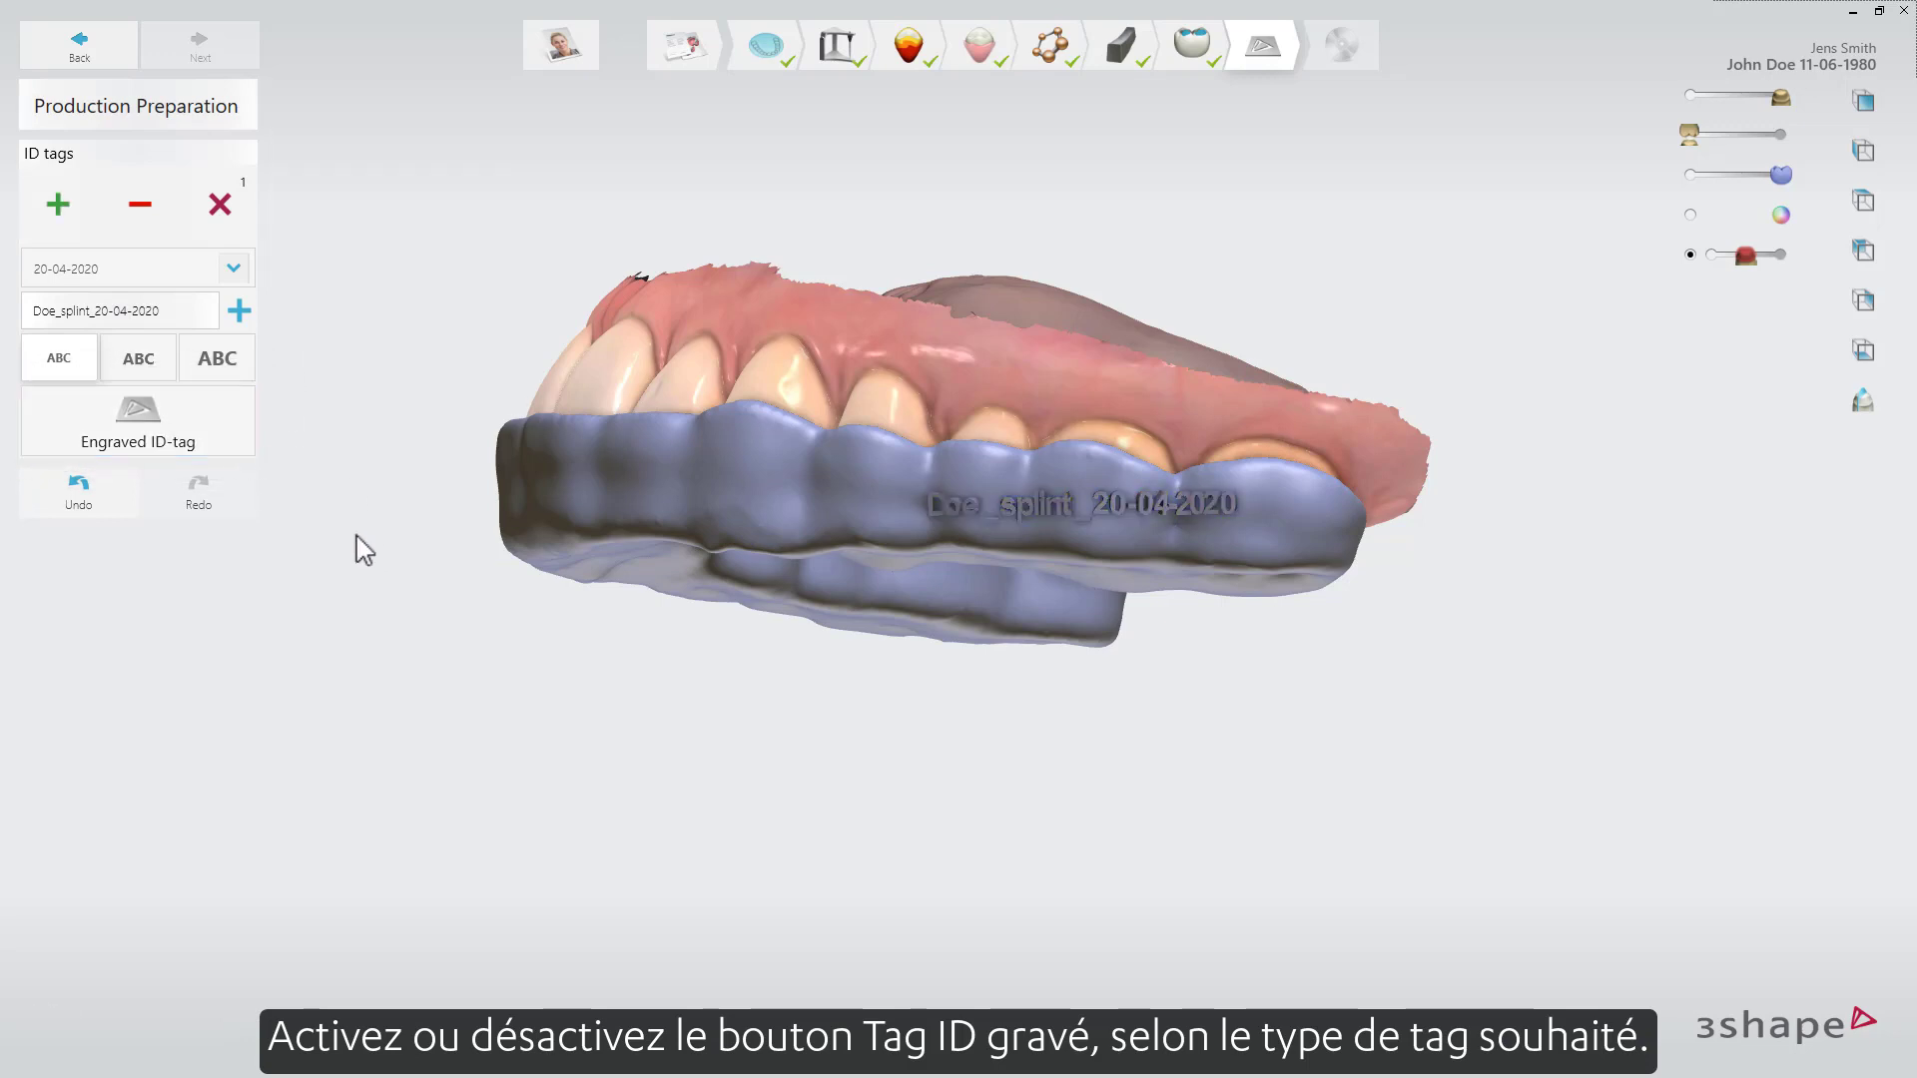
right_drag(936, 481, 683, 473)
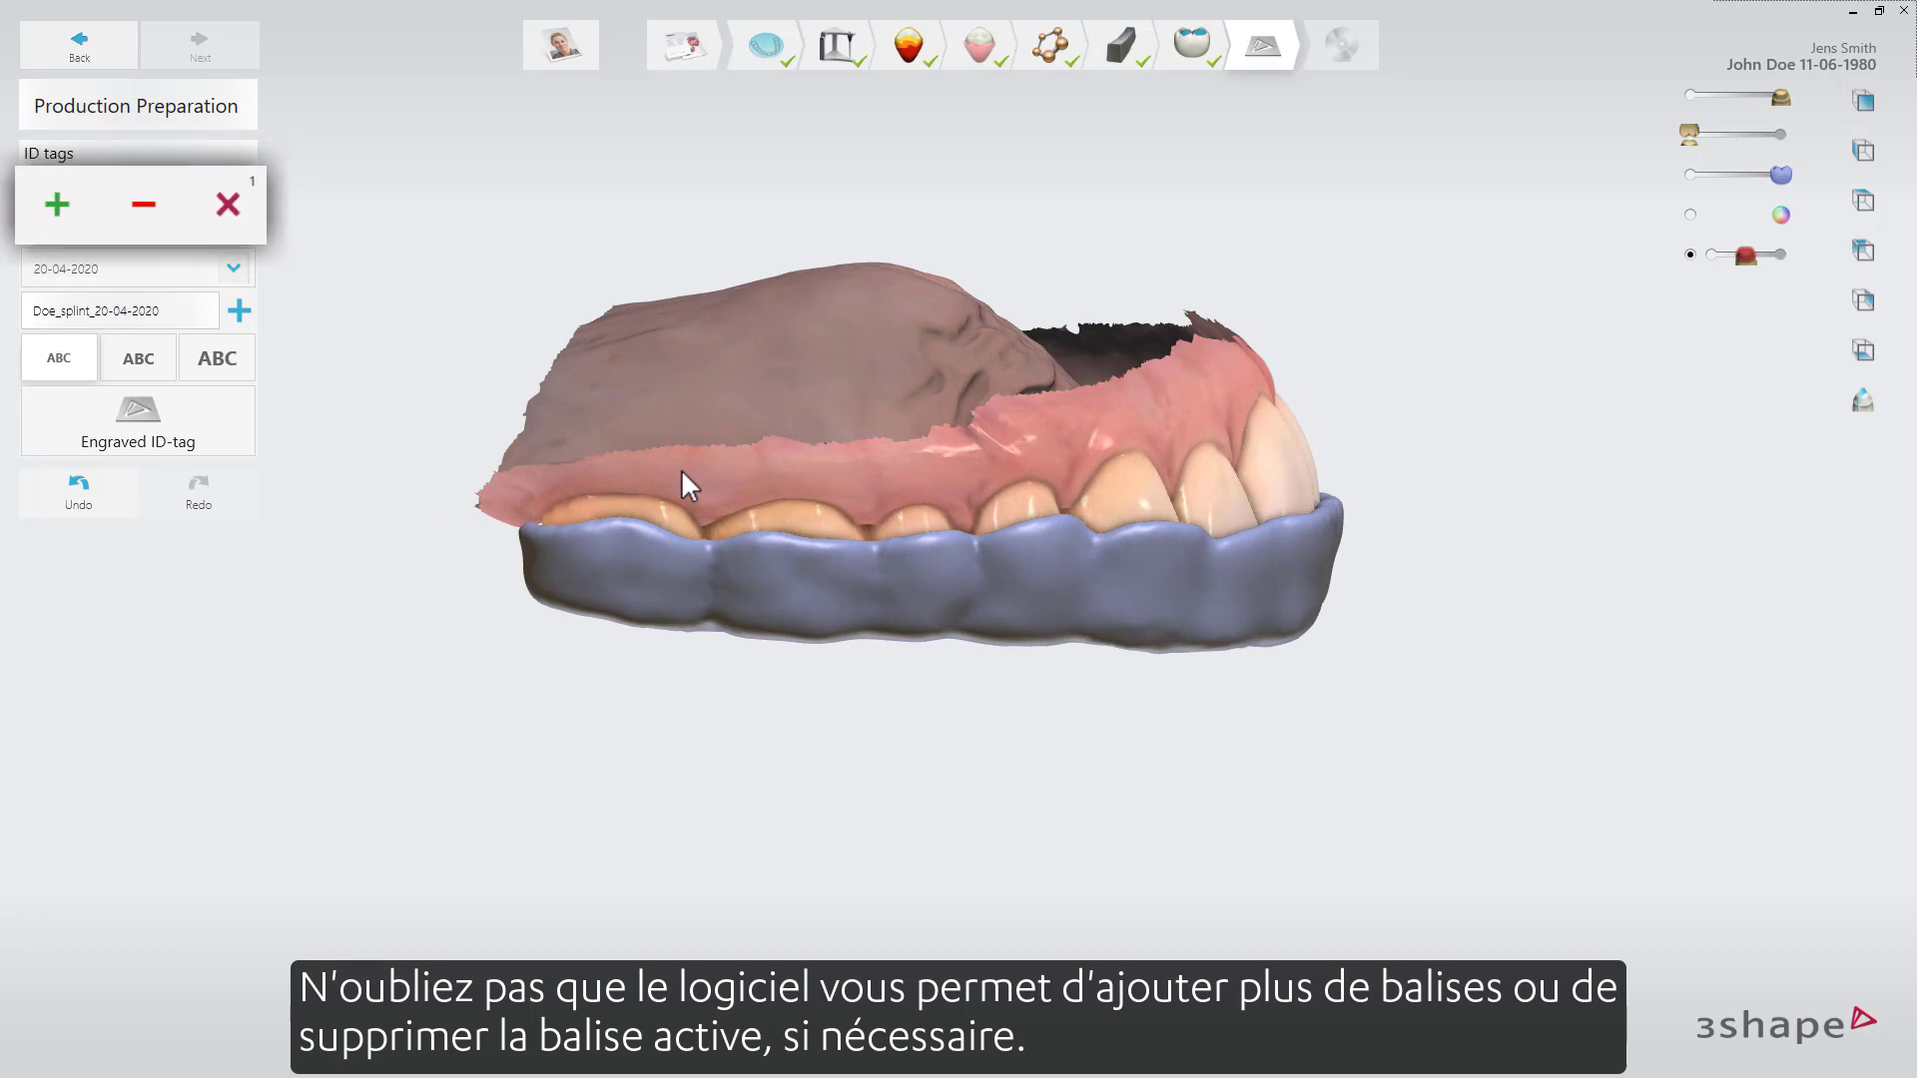
Step: Add a second ID tag with the user name, small text, on the splint's lower front
click(59, 208)
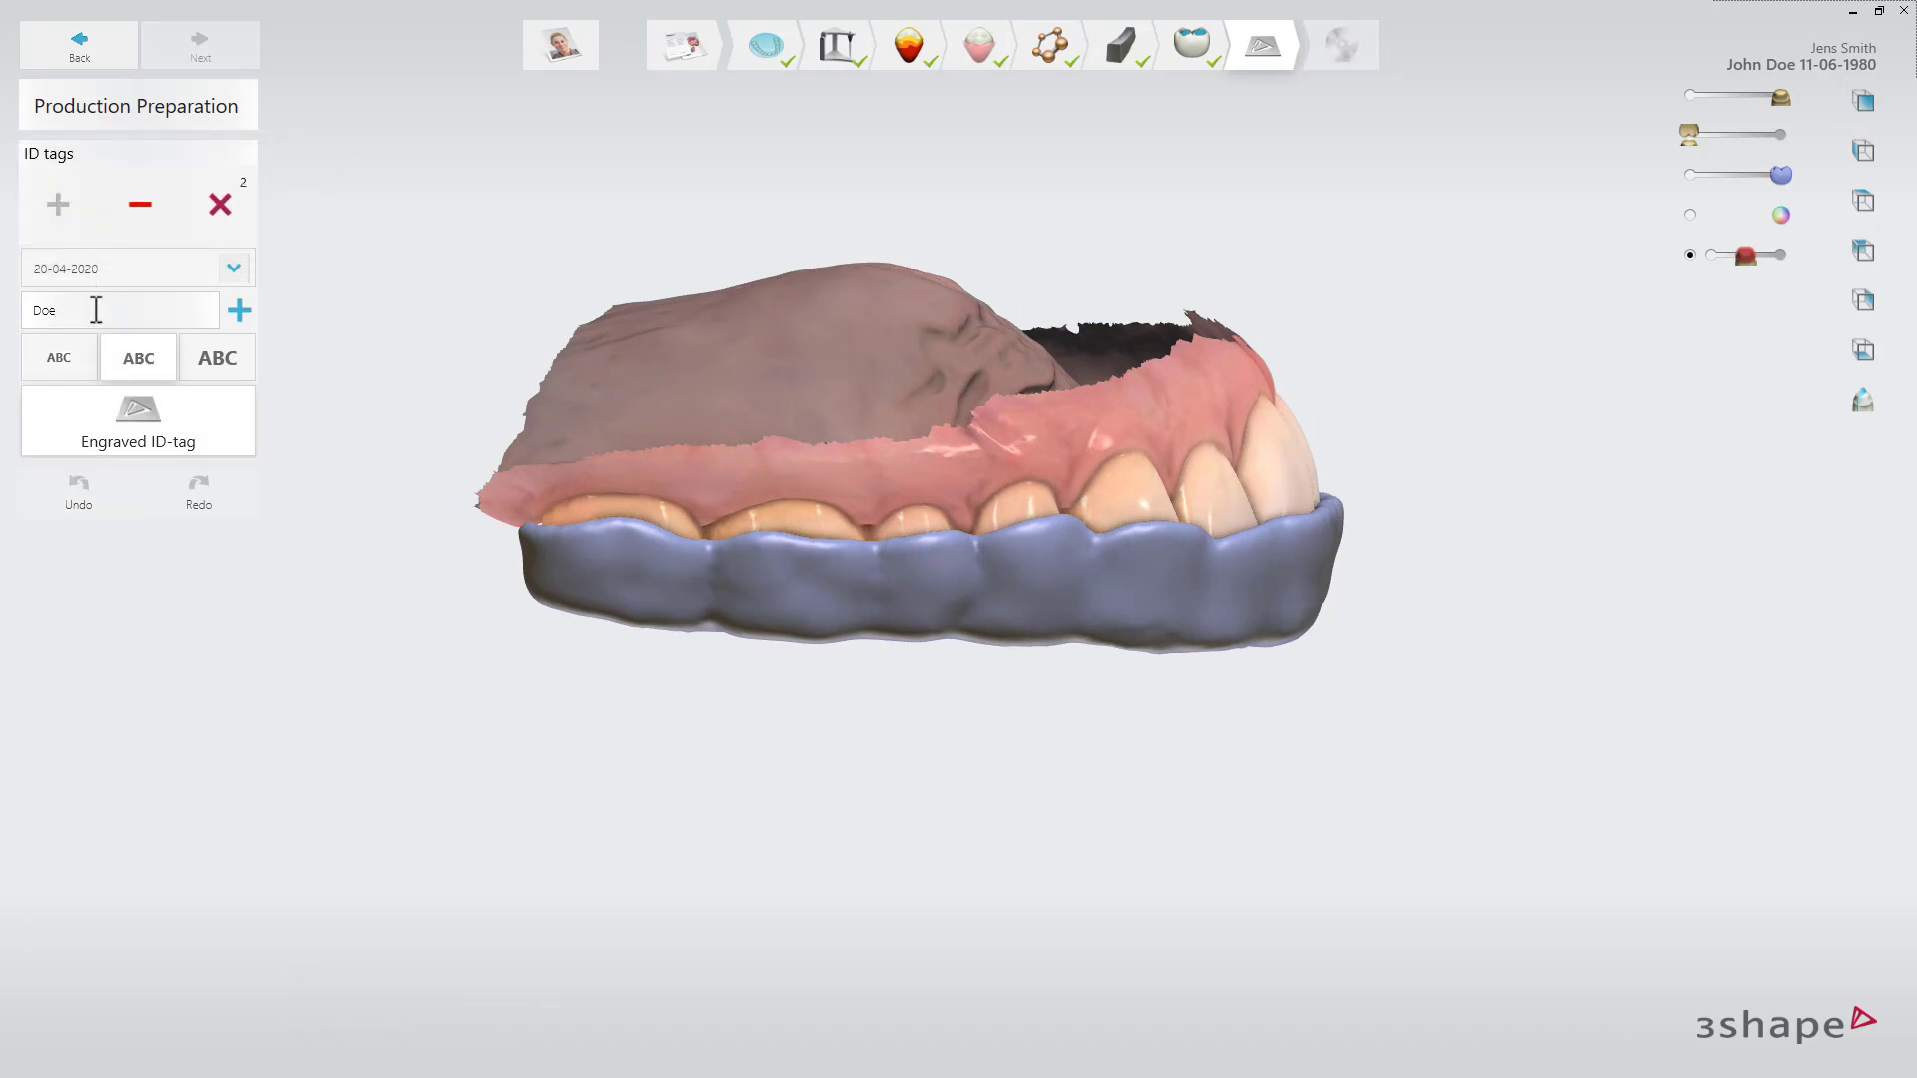
click(240, 271)
click(85, 439)
click(94, 437)
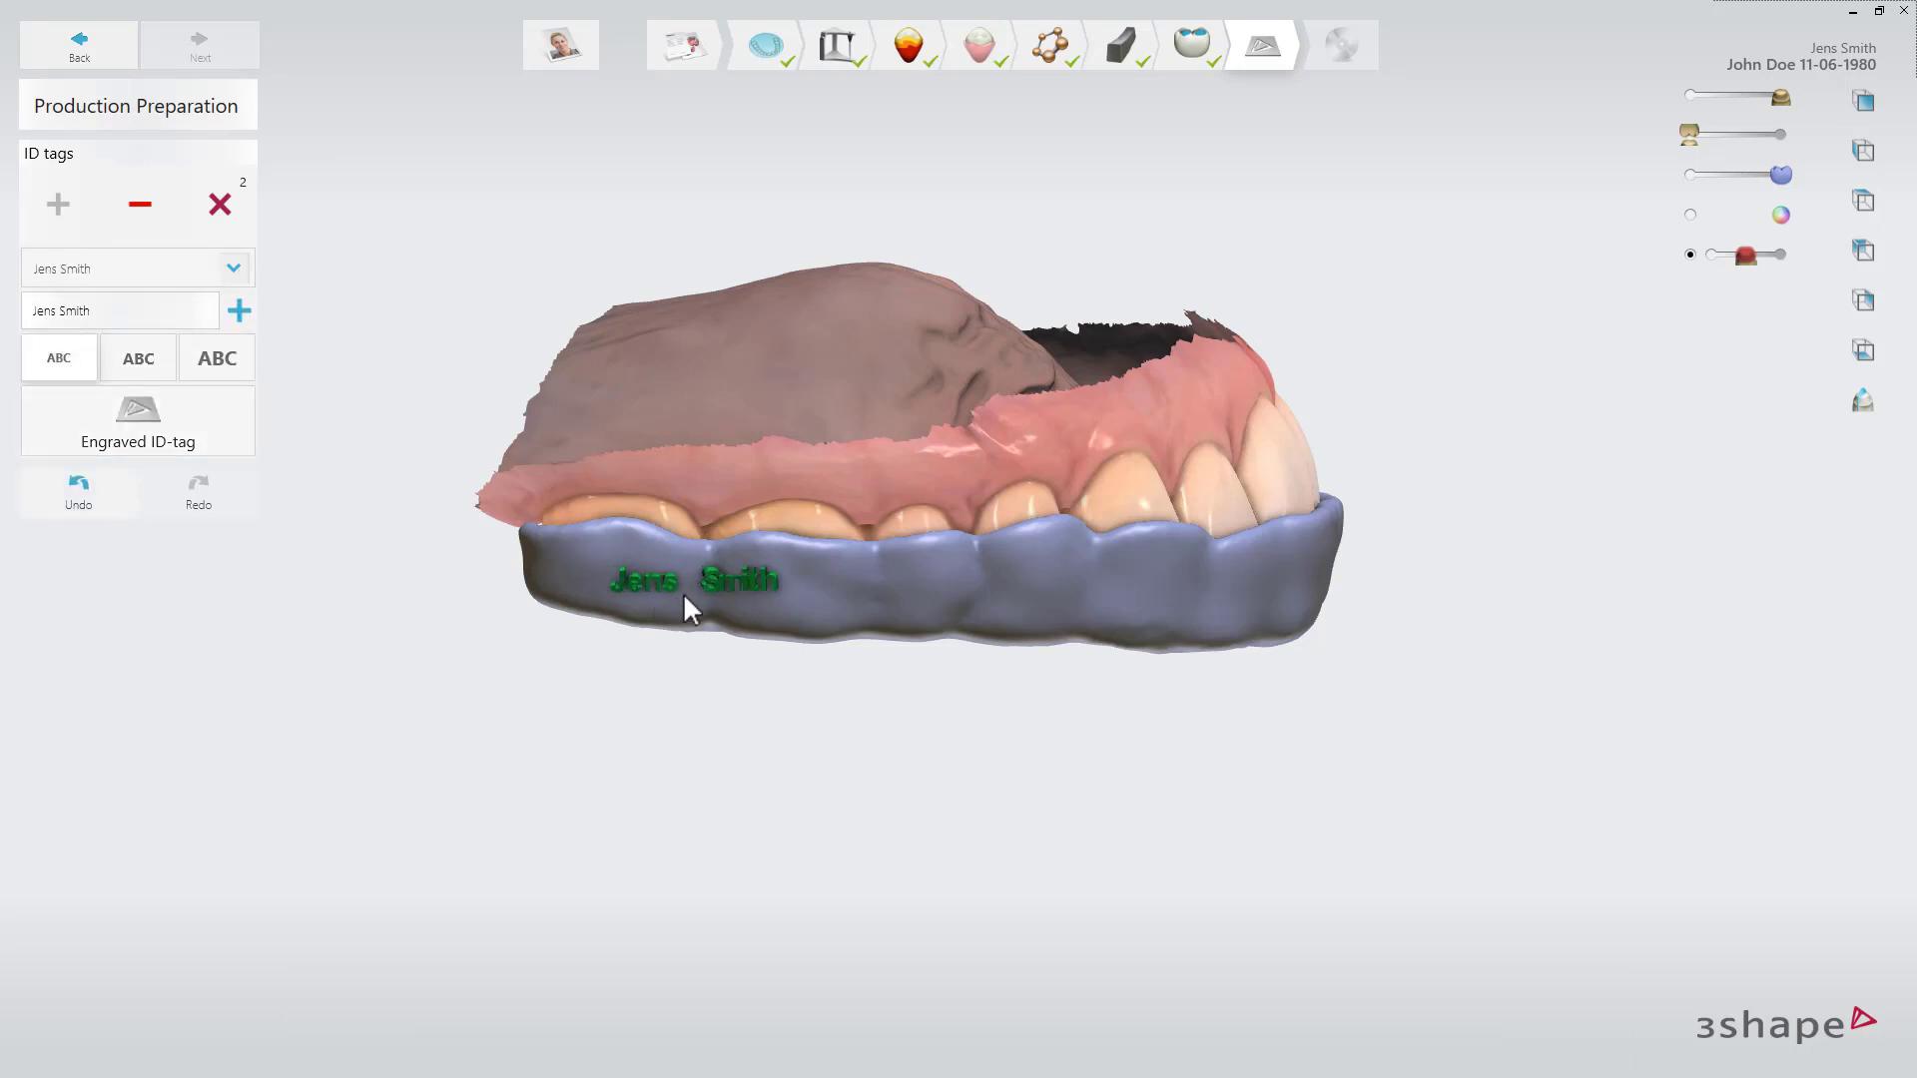
click(756, 597)
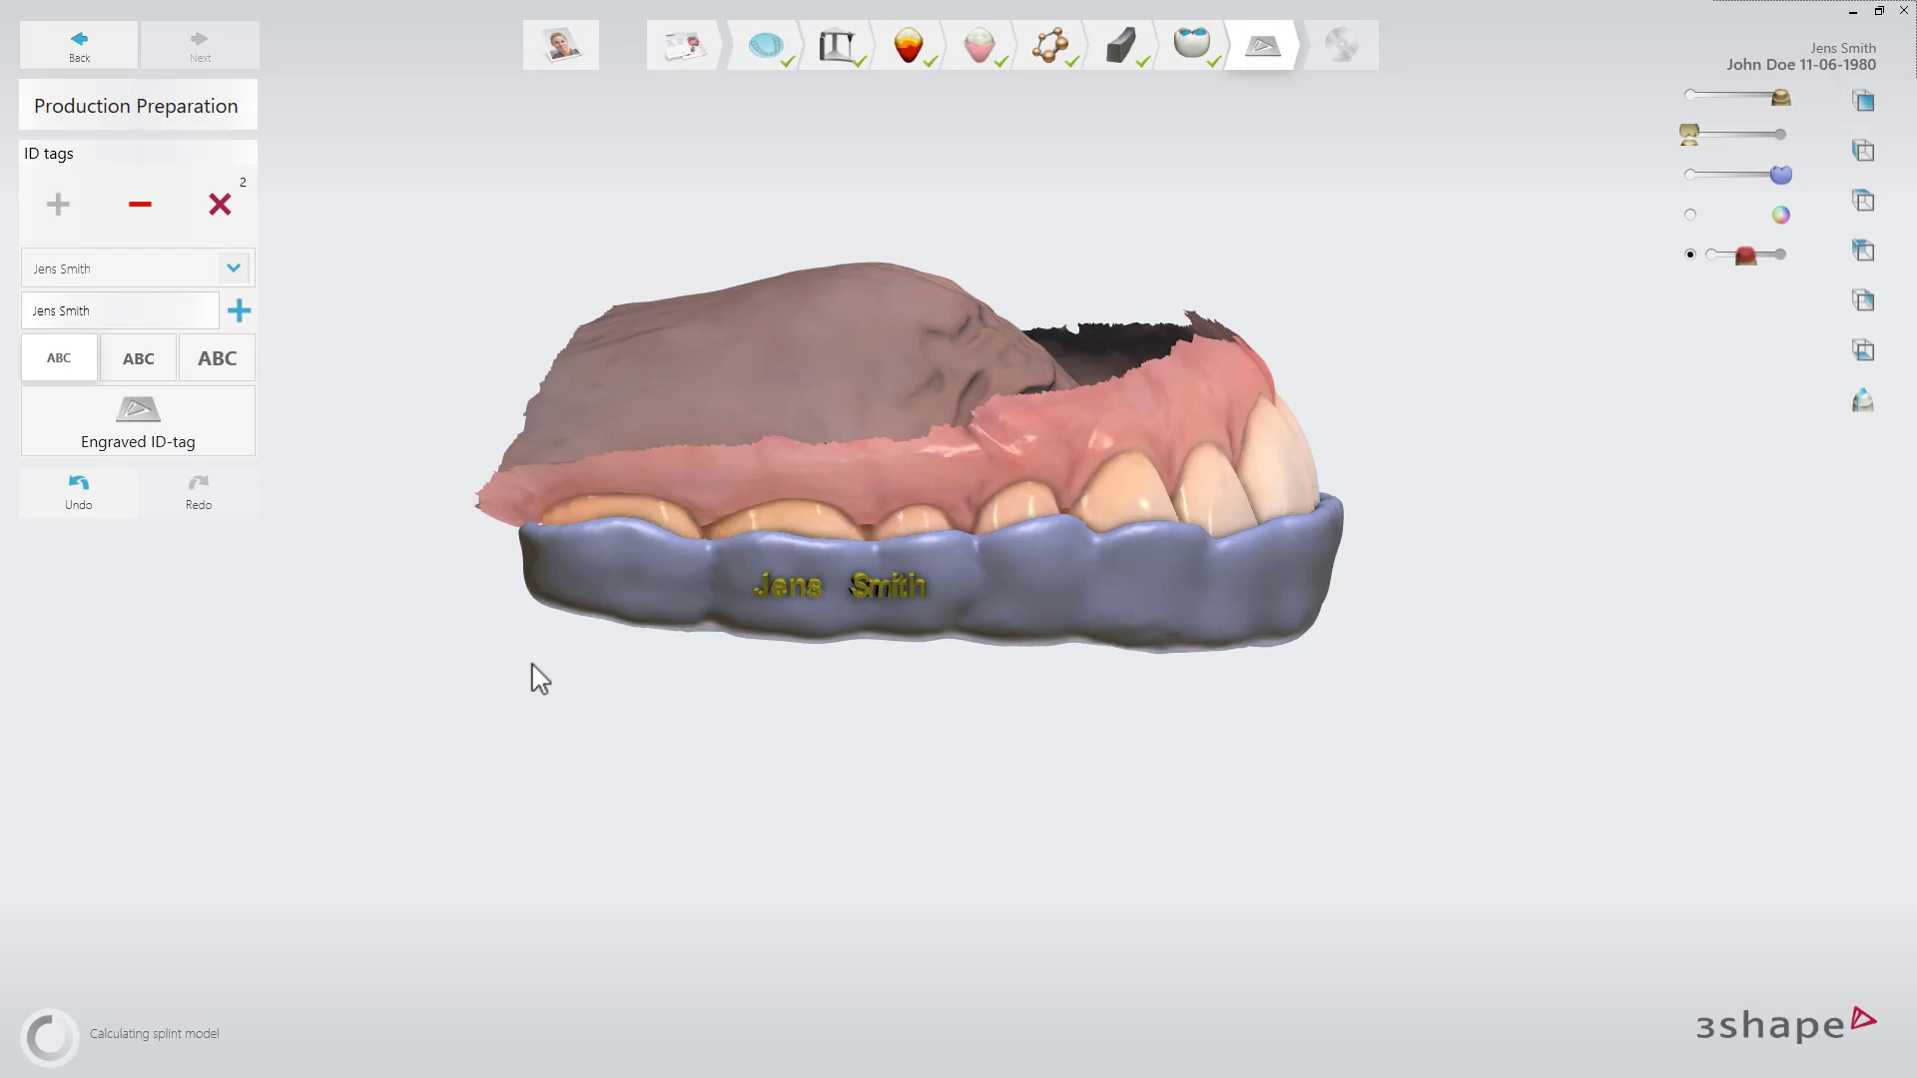
right_drag(1254, 389, 825, 410)
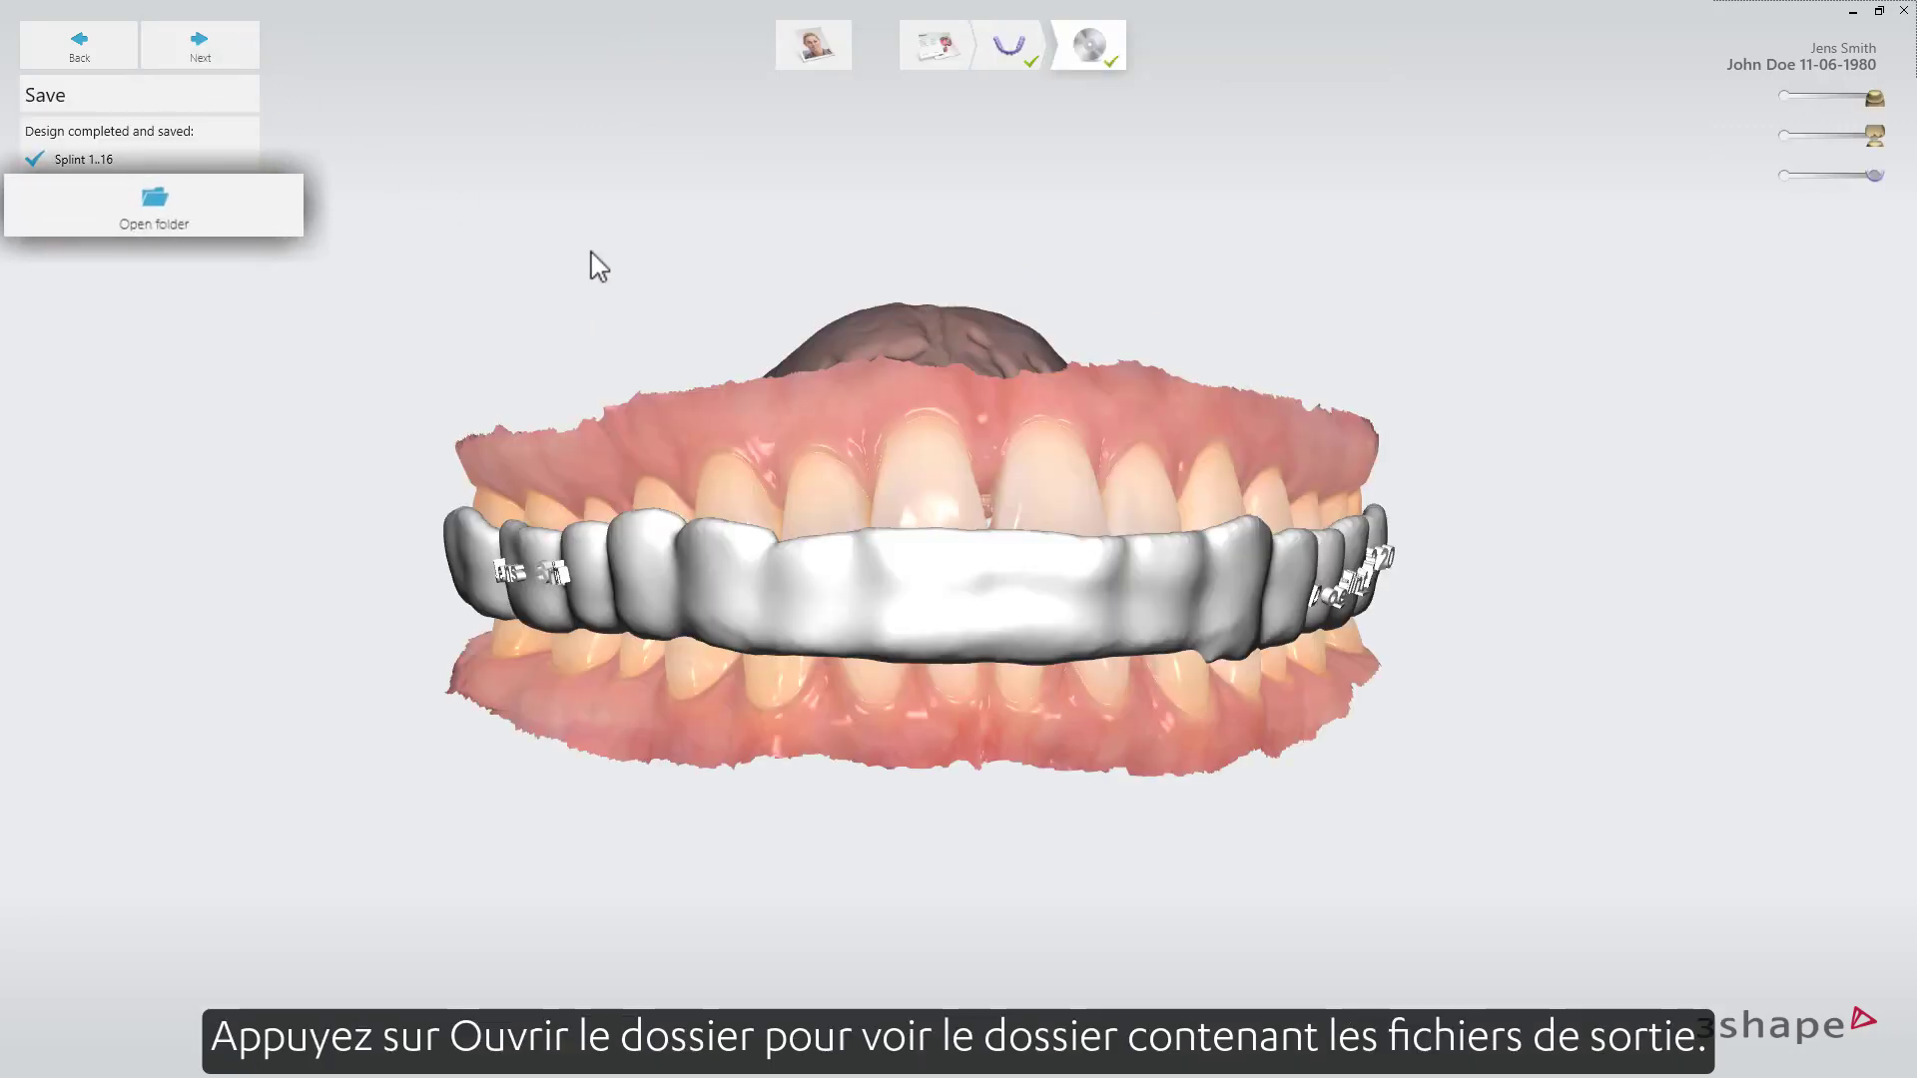
Step: Open the output folder holding the splint's .pts and 3D object files
click(237, 198)
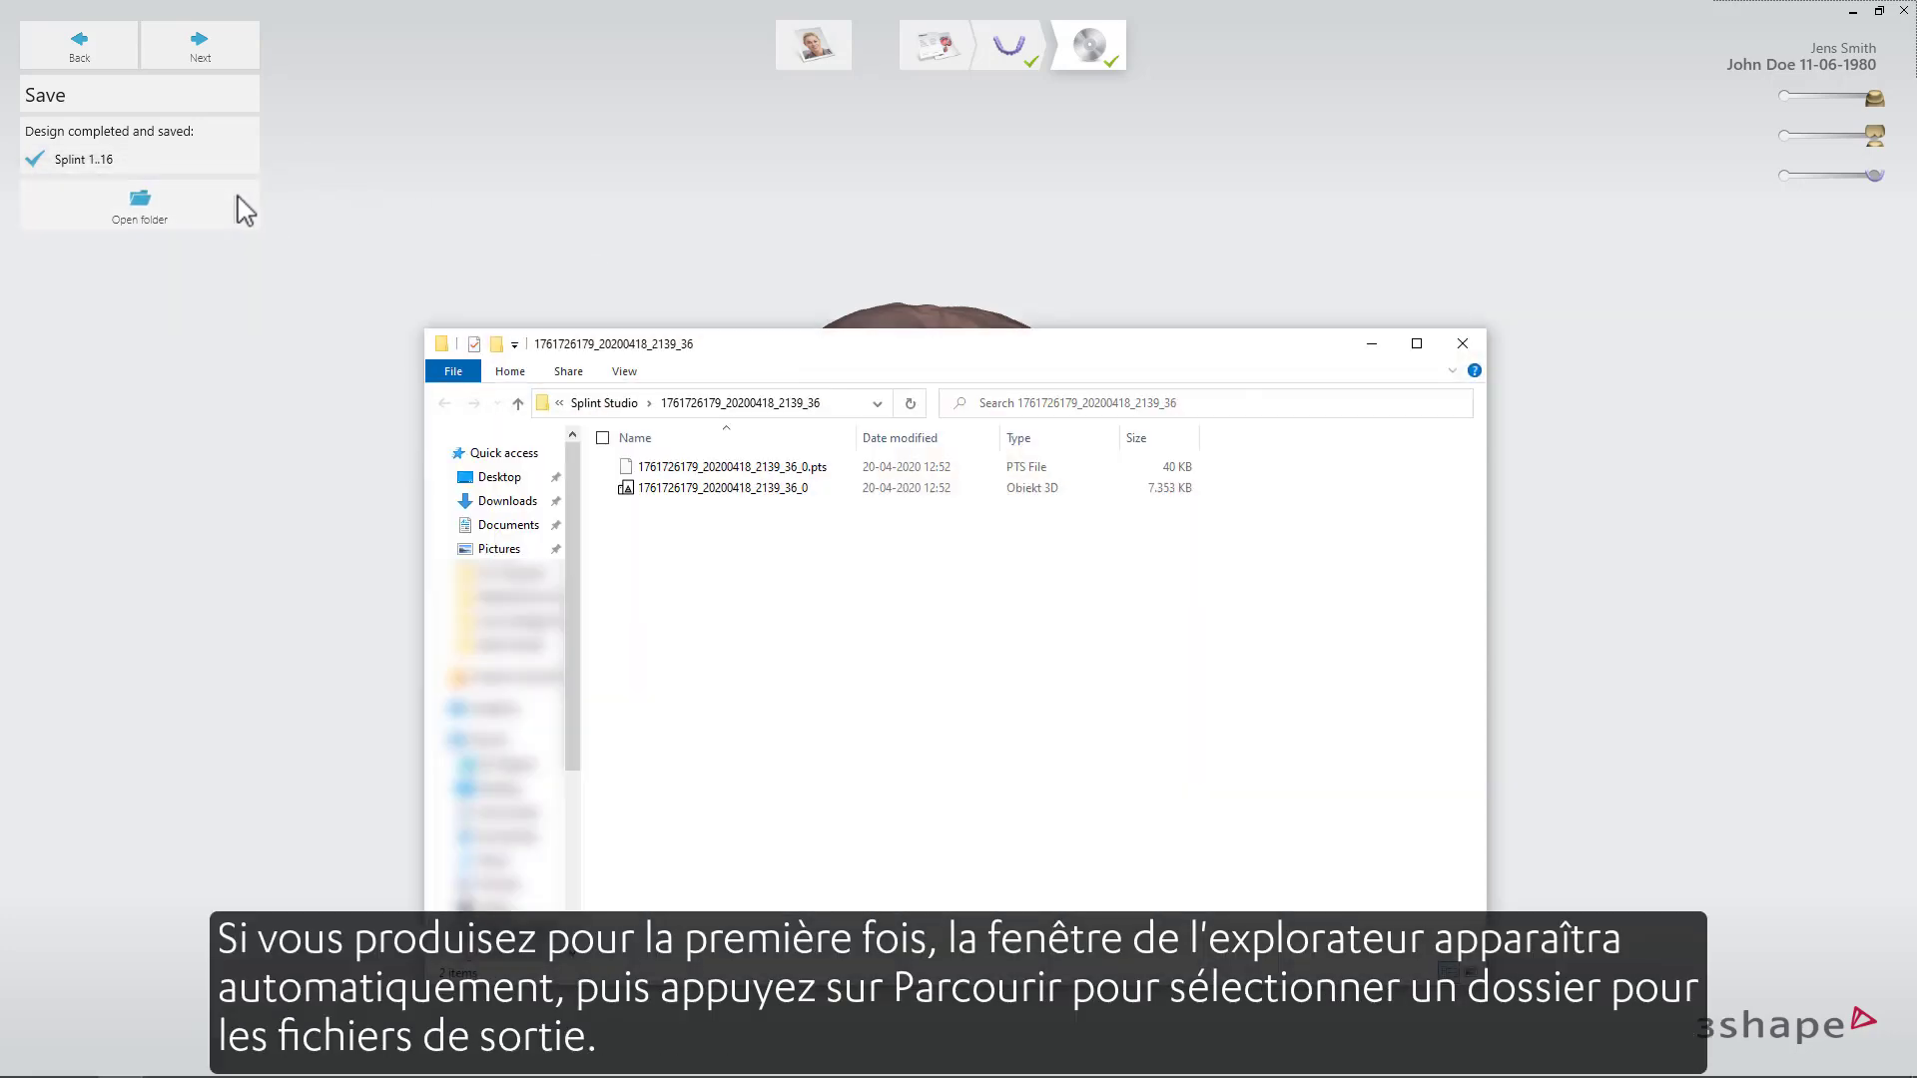